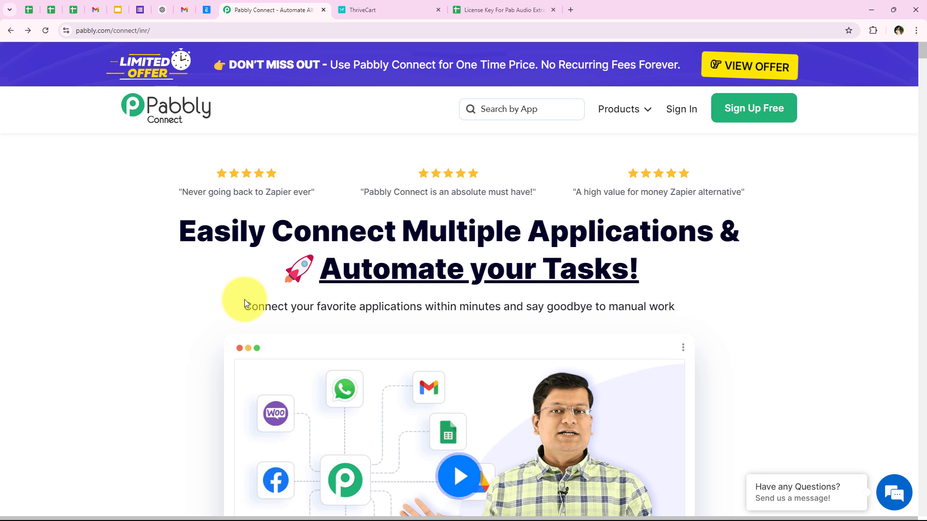
# Review the ThriveCart product list and the unlinked license keys in the Pab Audio Extractor spreadsheet
pyautogui.click(382, 7)
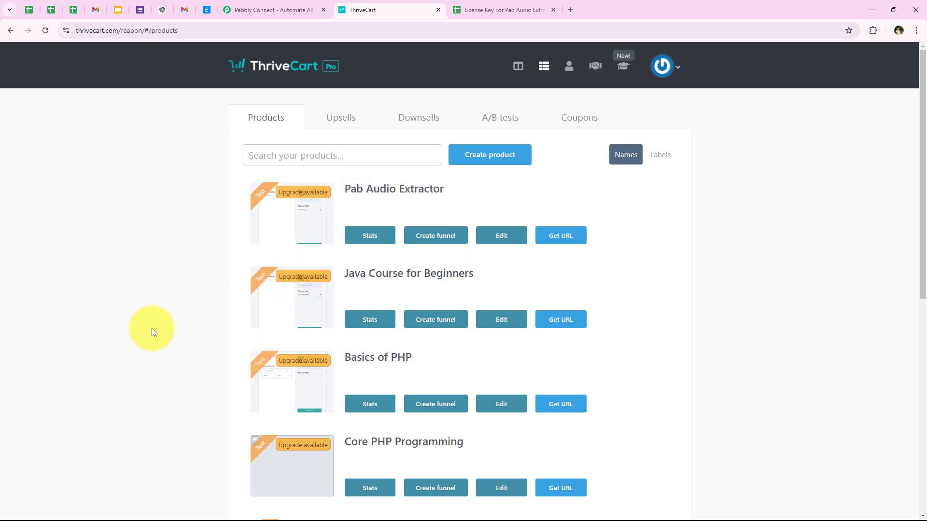
pyautogui.click(456, 8)
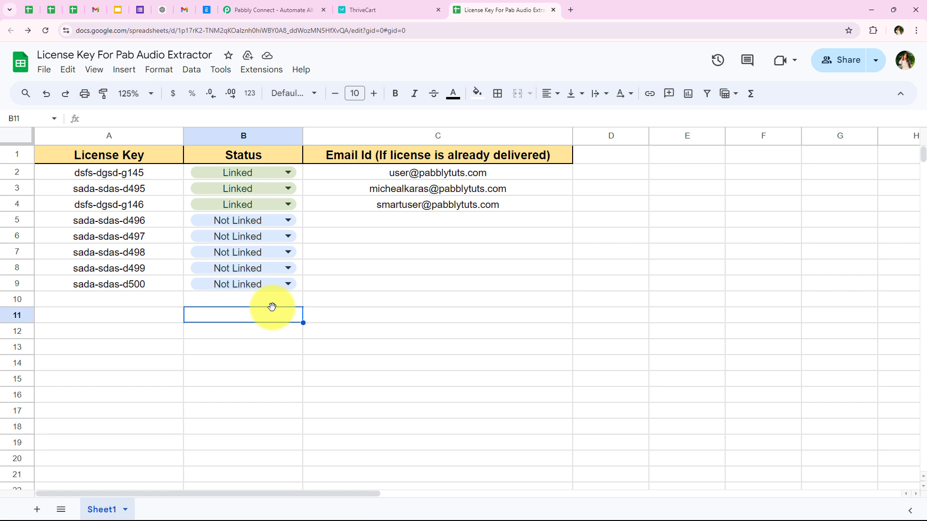
pyautogui.click(404, 10)
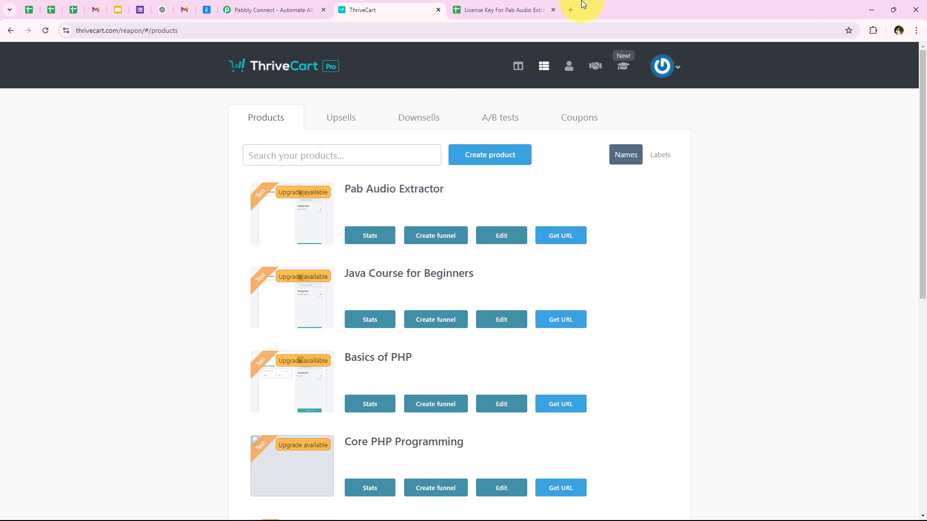
pyautogui.click(532, 6)
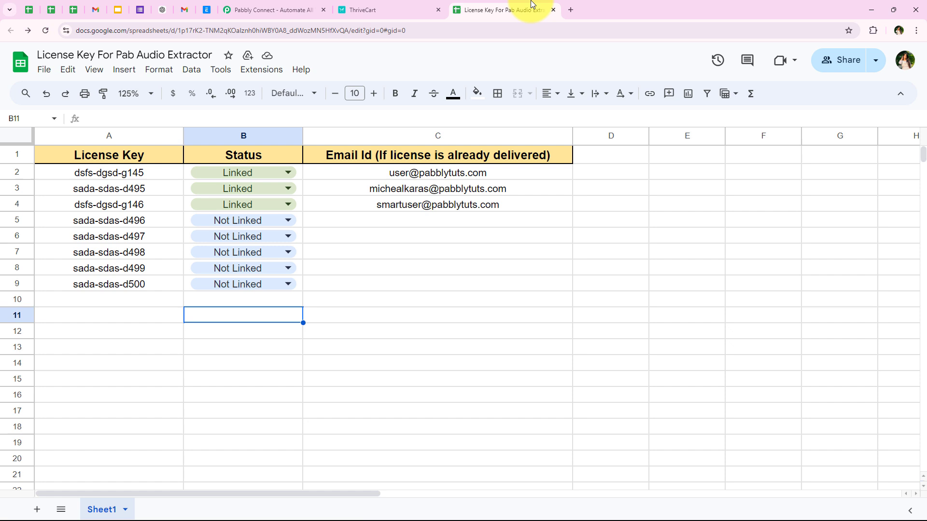
pyautogui.click(142, 218)
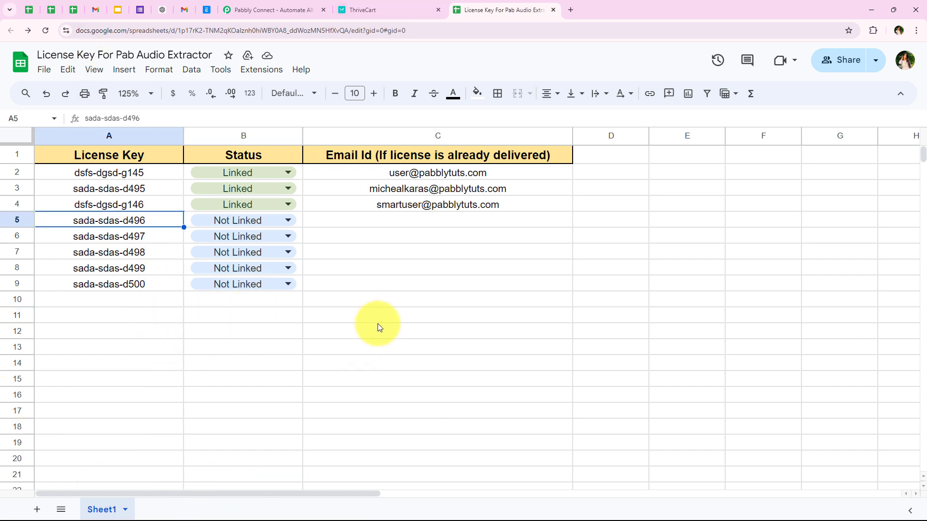
# Return to the Pabbly Connect website and go to the All Pabbly Apps page
pyautogui.click(247, 14)
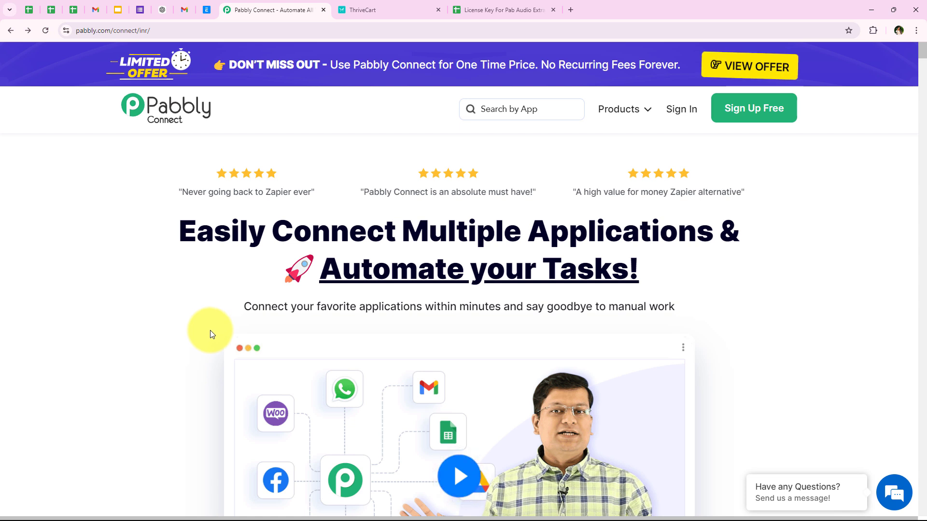
pyautogui.click(201, 26)
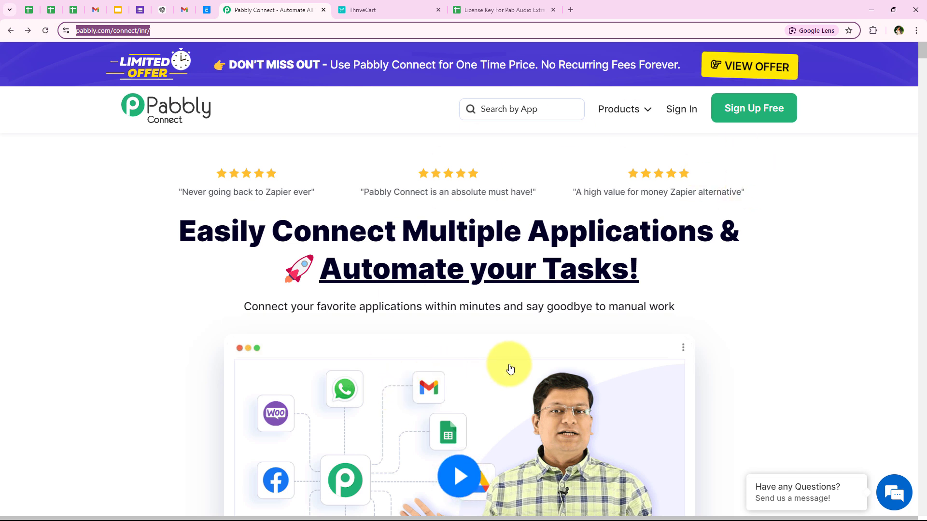
pyautogui.click(261, 120)
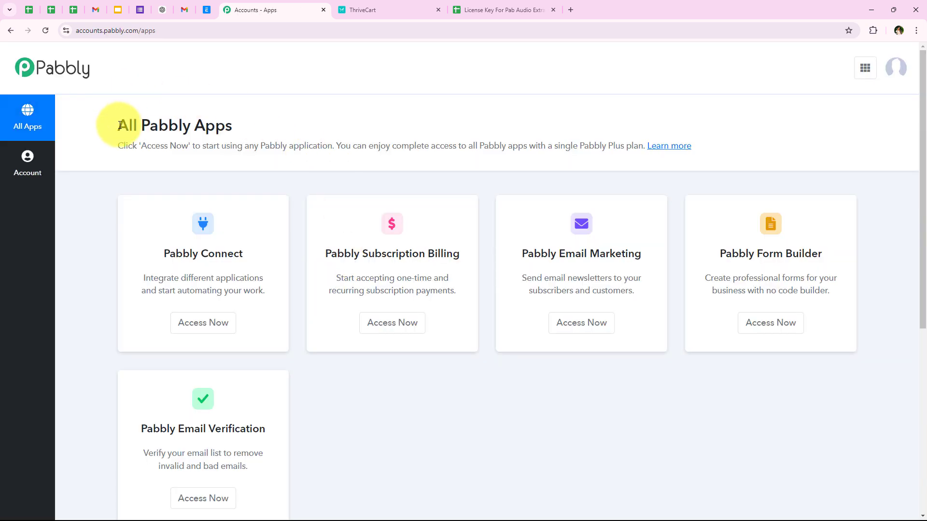
pyautogui.moveTo(120, 125); pyautogui.dragTo(227, 125)
pyautogui.click(239, 125)
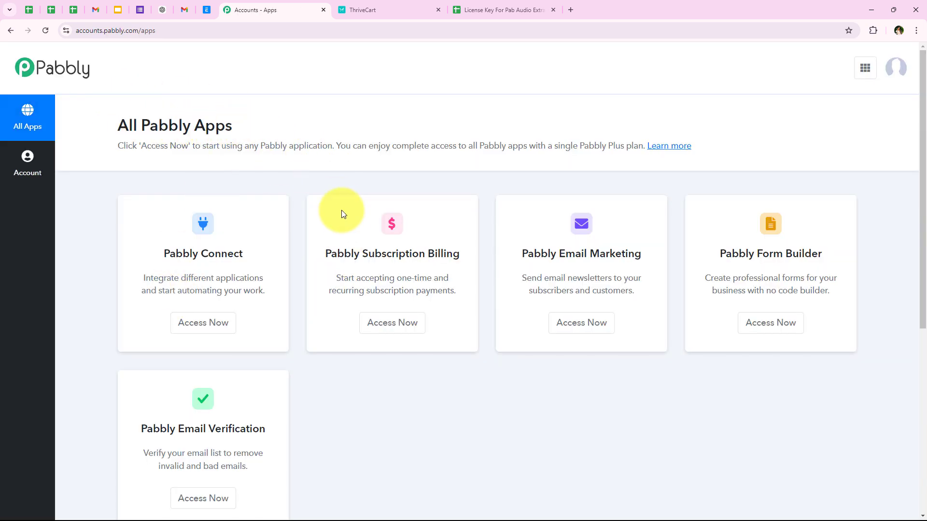
# Access Pabbly Connect from the list of Pabbly apps to reach its dashboard
pyautogui.scroll(-2, 325, 365)
pyautogui.scroll(1, 326, 365)
pyautogui.scroll(1, 327, 369)
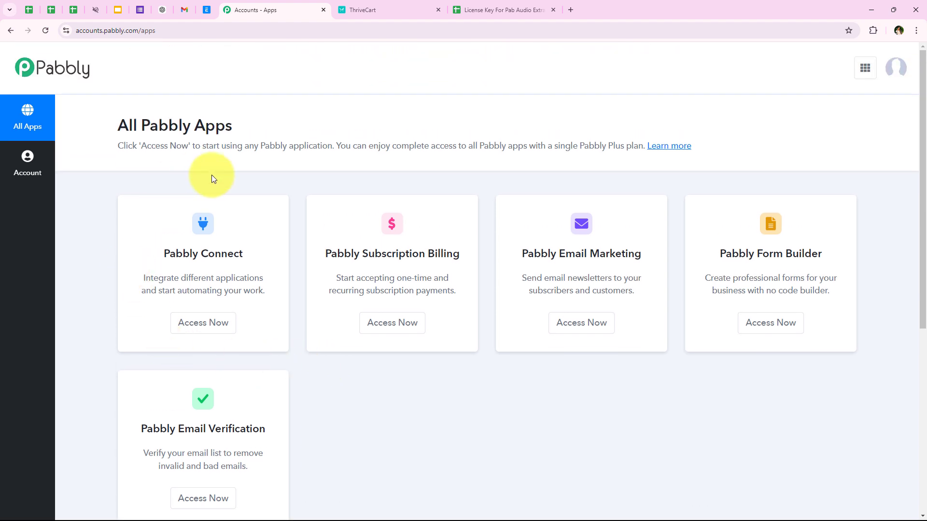
pyautogui.moveTo(162, 252); pyautogui.dragTo(263, 271)
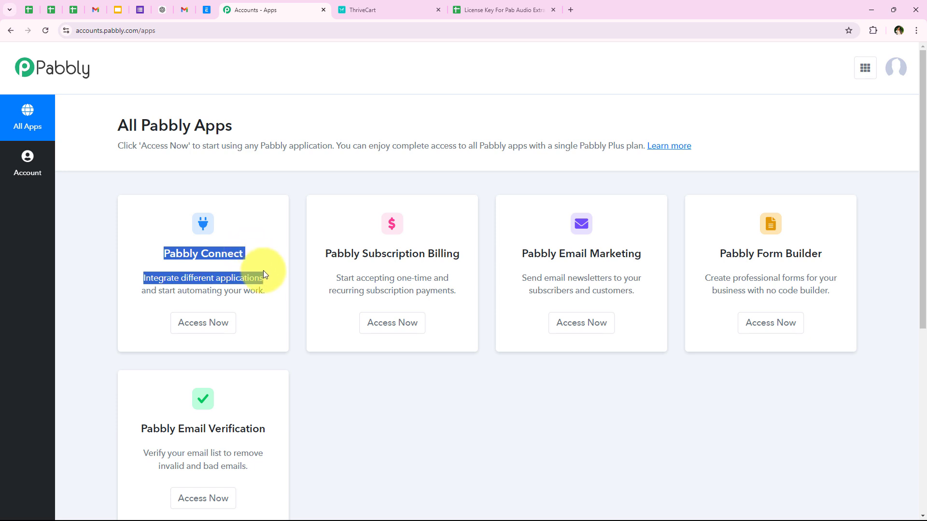
pyautogui.click(185, 333)
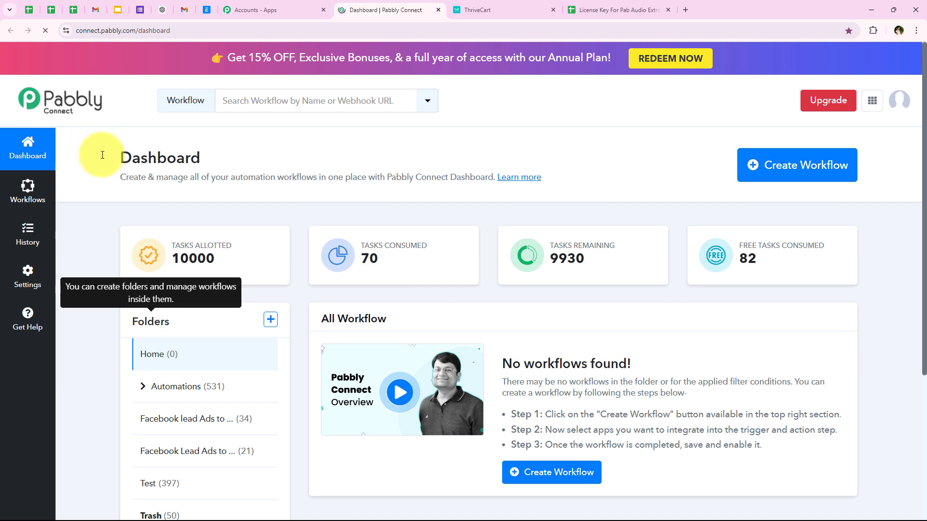
pyautogui.doubleClick(187, 157)
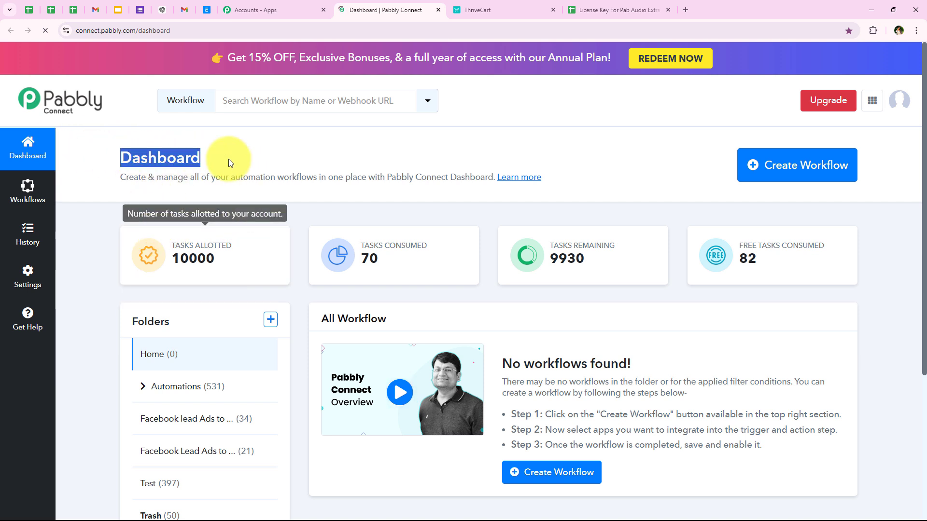
# Start creating a new workflow and set its folder to Automations
pyautogui.click(752, 165)
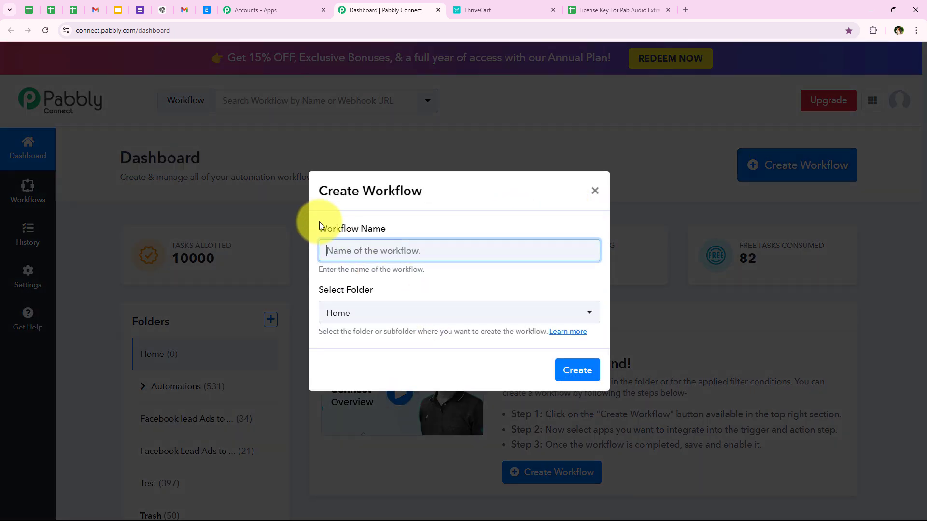
pyautogui.moveTo(320, 225); pyautogui.dragTo(403, 224)
pyautogui.moveTo(317, 289); pyautogui.dragTo(383, 293)
pyautogui.click(381, 290)
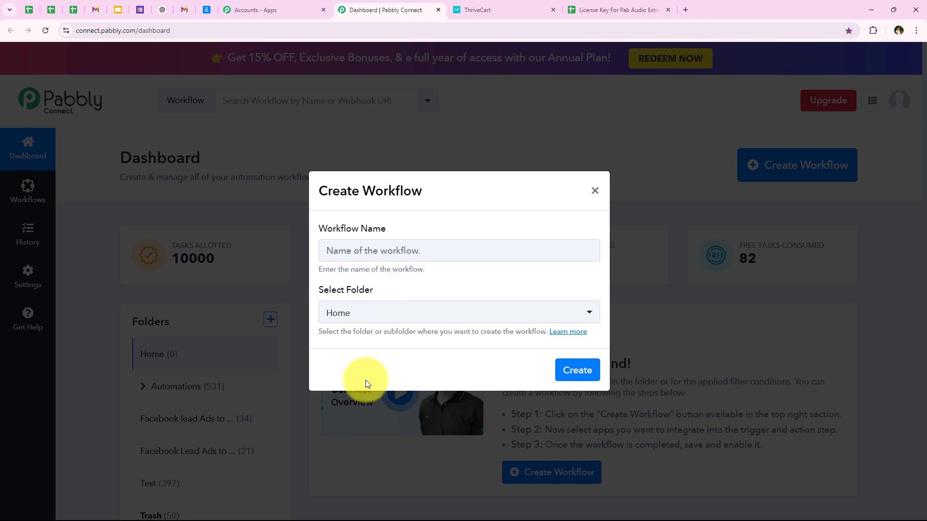
pyautogui.click(354, 321)
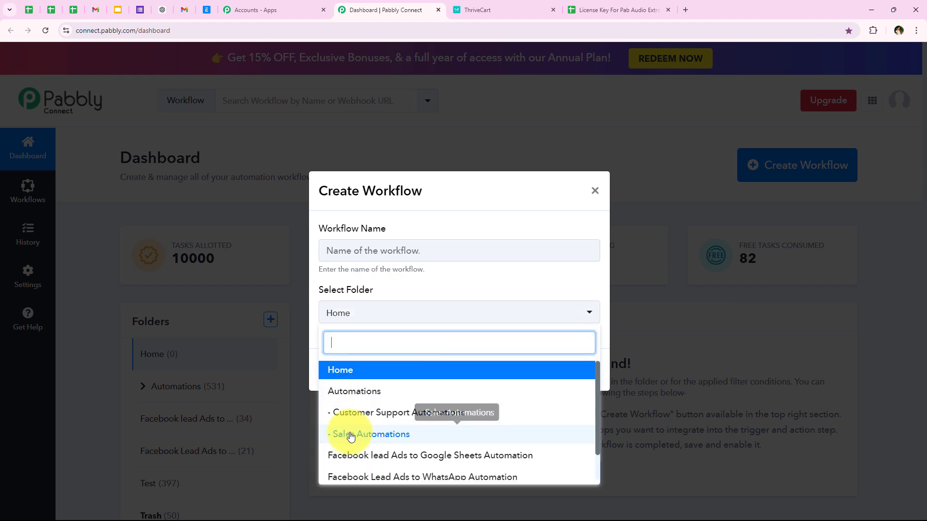
pyautogui.click(352, 390)
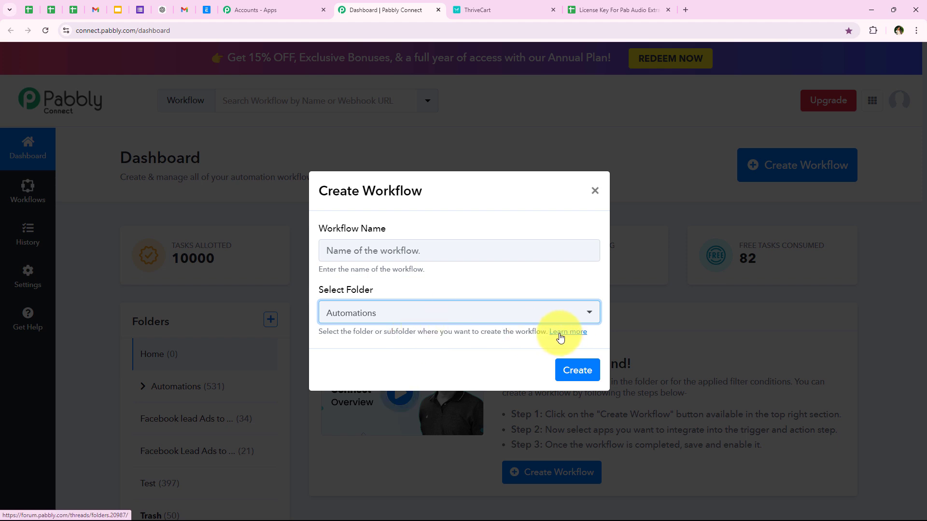
# Name the workflow "How to Send License Key on ThriveCart Sale from Google Sheets" and create it
pyautogui.moveTo(313, 227); pyautogui.dragTo(392, 225)
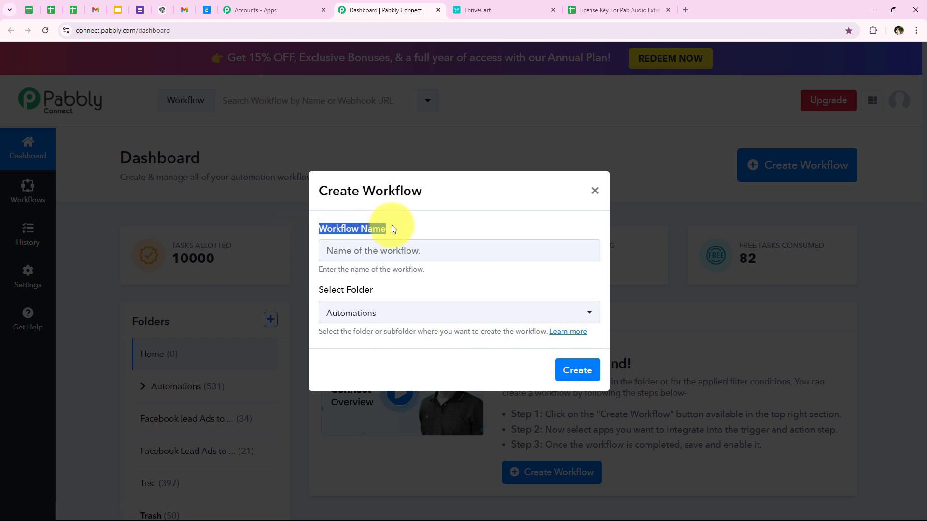
pyautogui.click(351, 251)
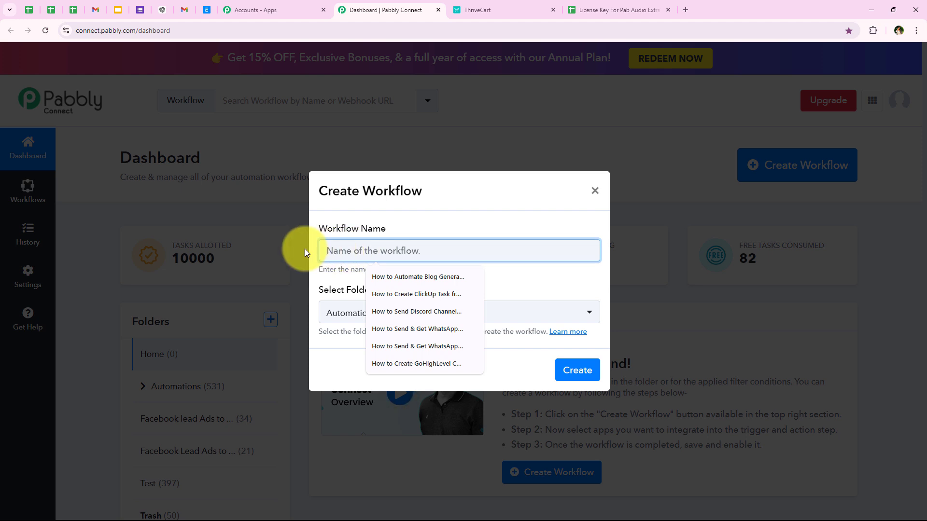
pyautogui.write('How to Send License Key on ThriveCart Sale from Google Sheets')
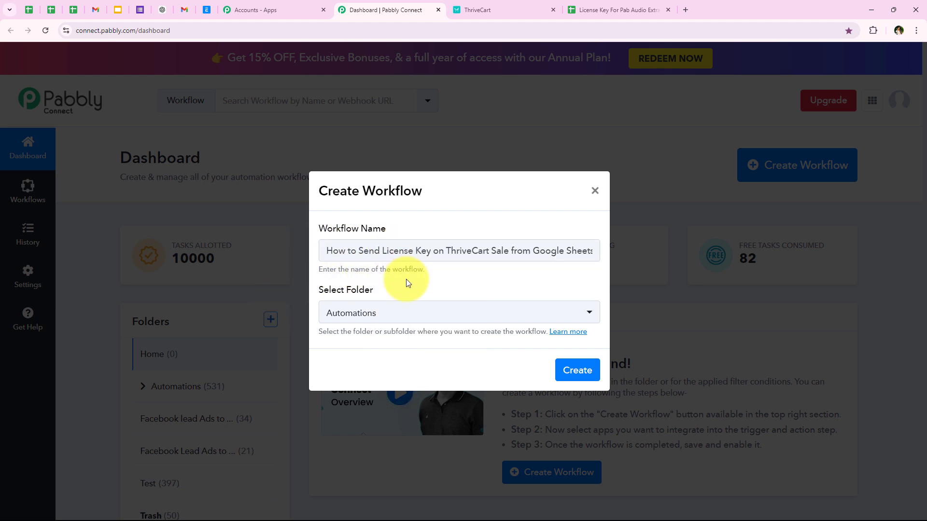
pyautogui.moveTo(445, 251); pyautogui.dragTo(590, 250)
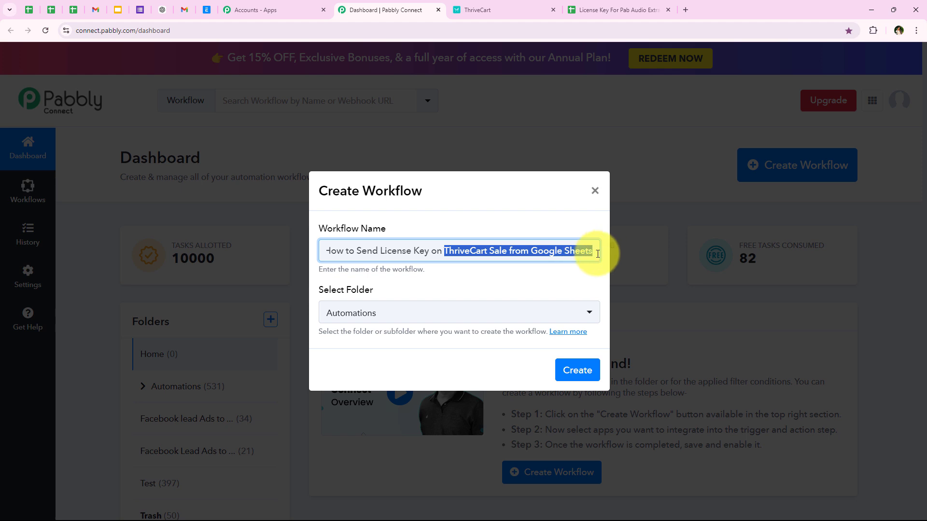
pyautogui.click(574, 372)
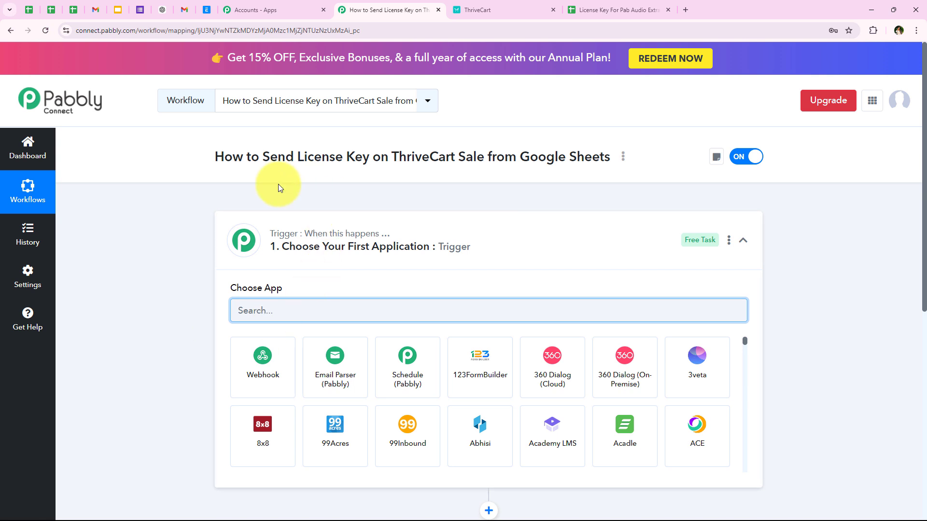
# Search for ThriveCart and choose it as the workflow's trigger application
pyautogui.click(300, 253)
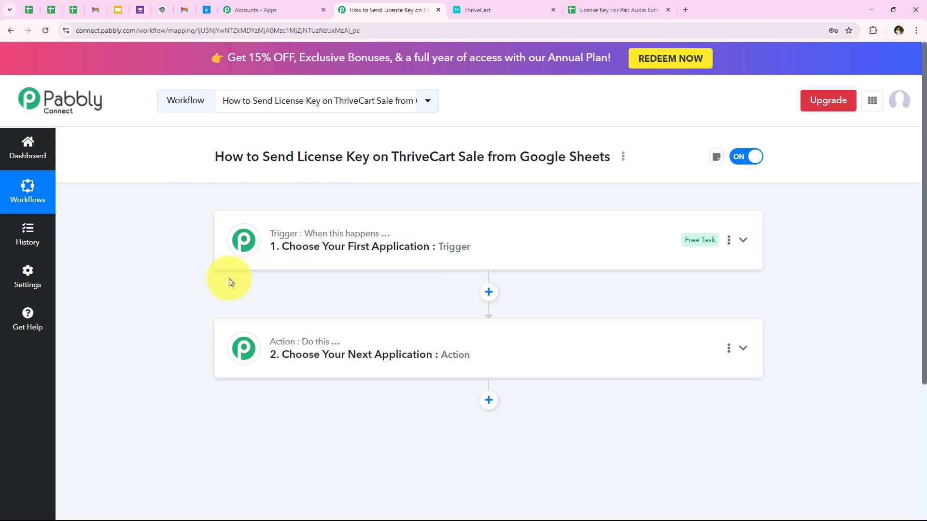
pyautogui.click(285, 260)
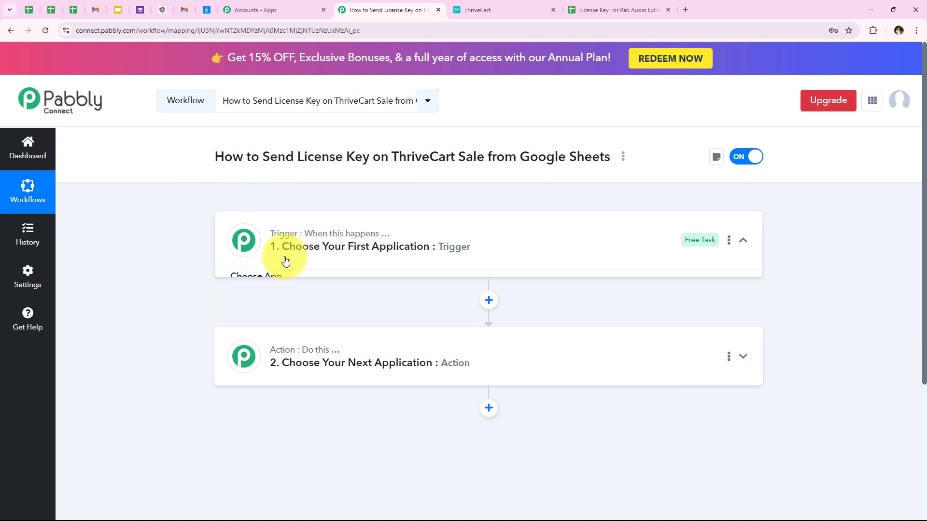
pyautogui.click(252, 312)
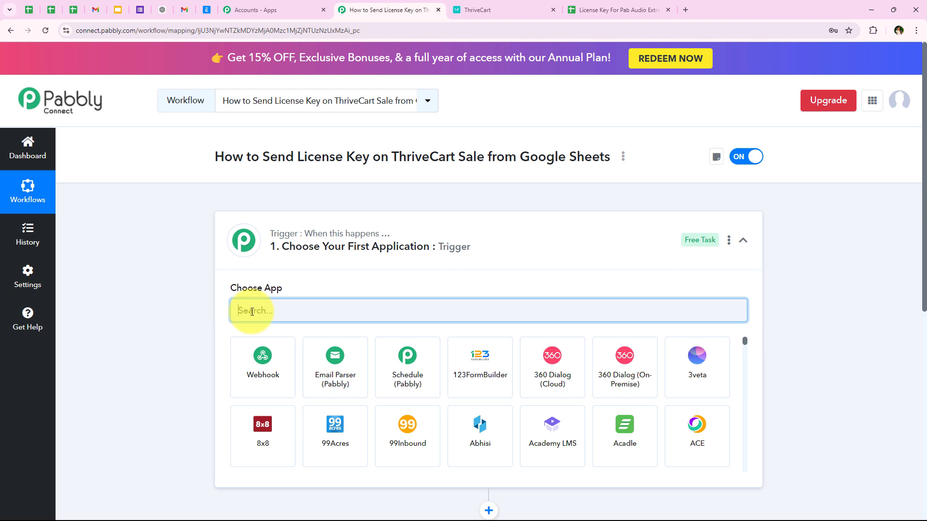
pyautogui.write('Thriv')
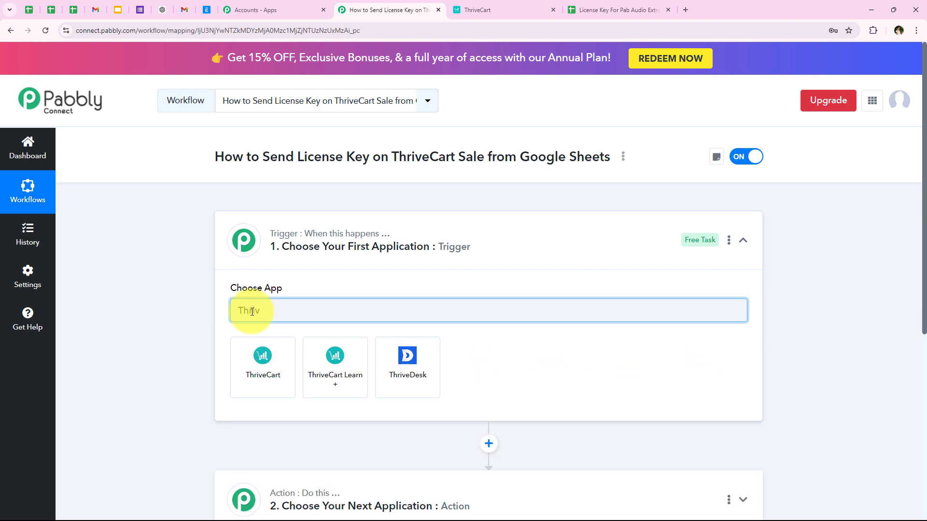
pyautogui.write('eCart')
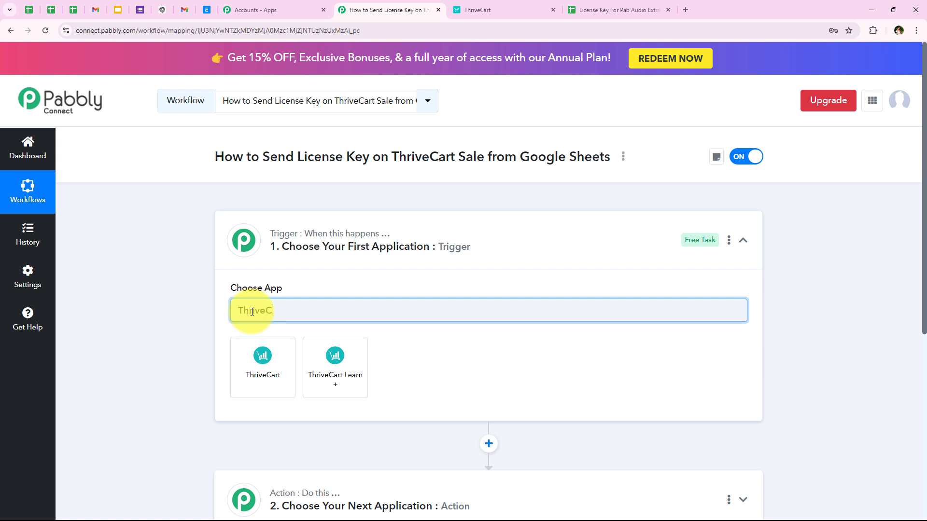
pyautogui.click(262, 356)
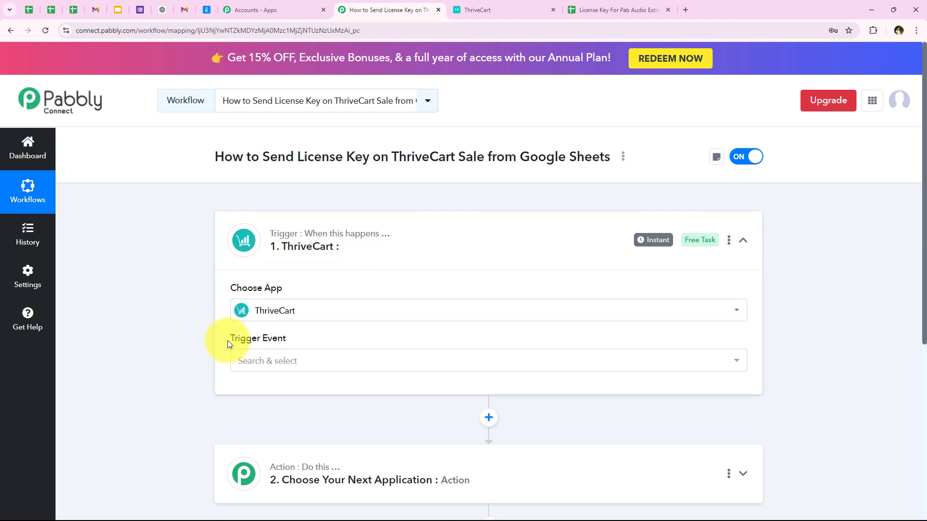
# Set the ThriveCart trigger event to Product Purchase
pyautogui.moveTo(223, 341); pyautogui.dragTo(300, 334)
pyautogui.click(253, 363)
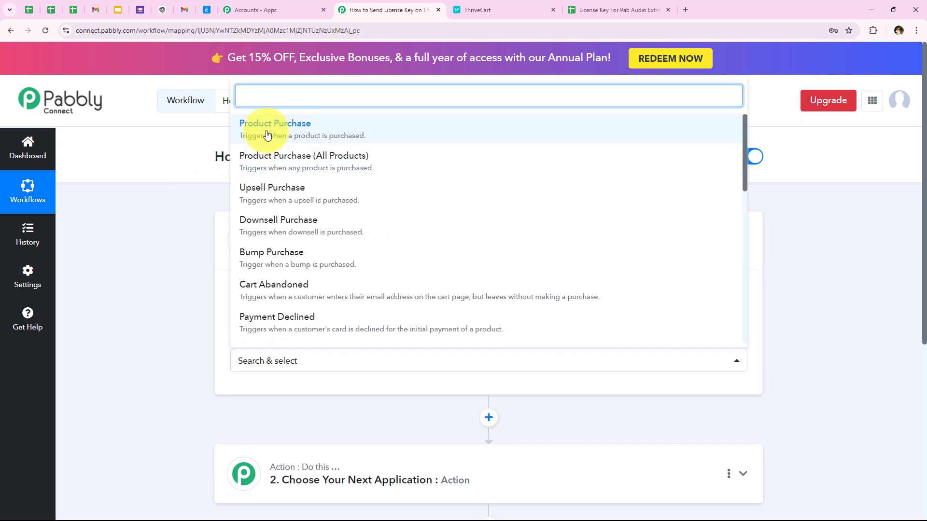
pyautogui.click(246, 127)
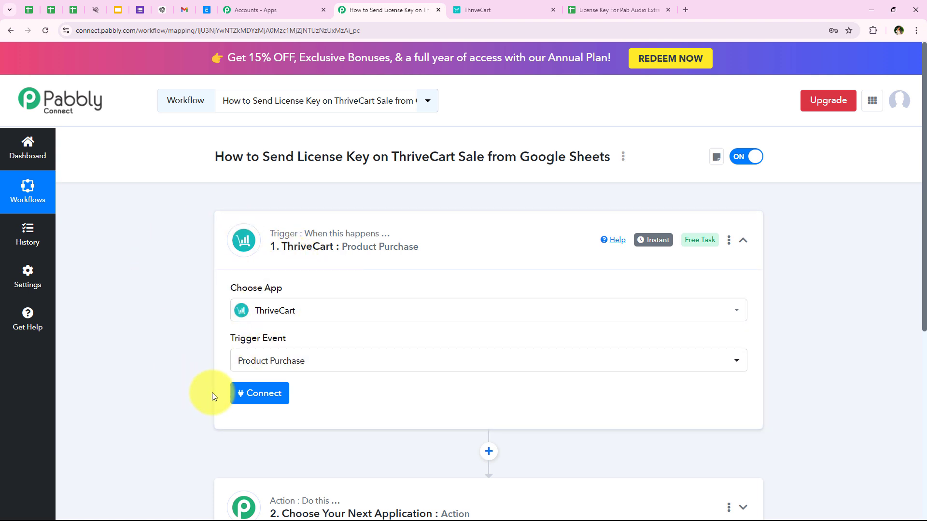
# Start adding a new ThriveCart connection and open ThriveCart's API & webhooks settings from the token instructions
pyautogui.click(253, 402)
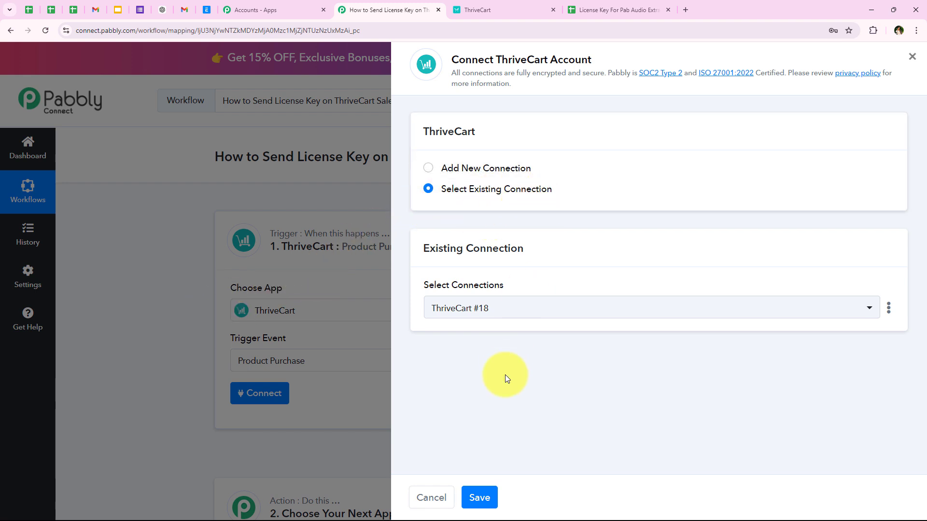
pyautogui.click(498, 169)
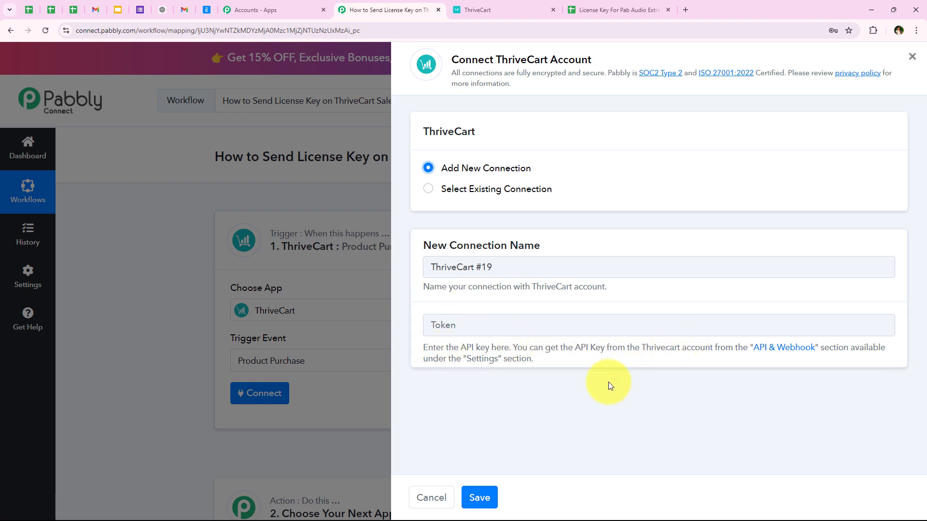
pyautogui.moveTo(512, 348); pyautogui.dragTo(716, 348)
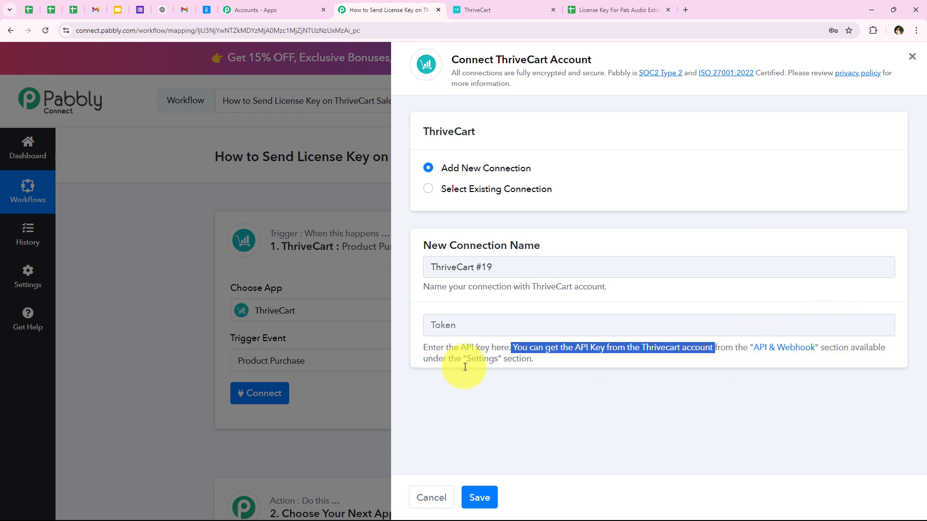
pyautogui.click(535, 379)
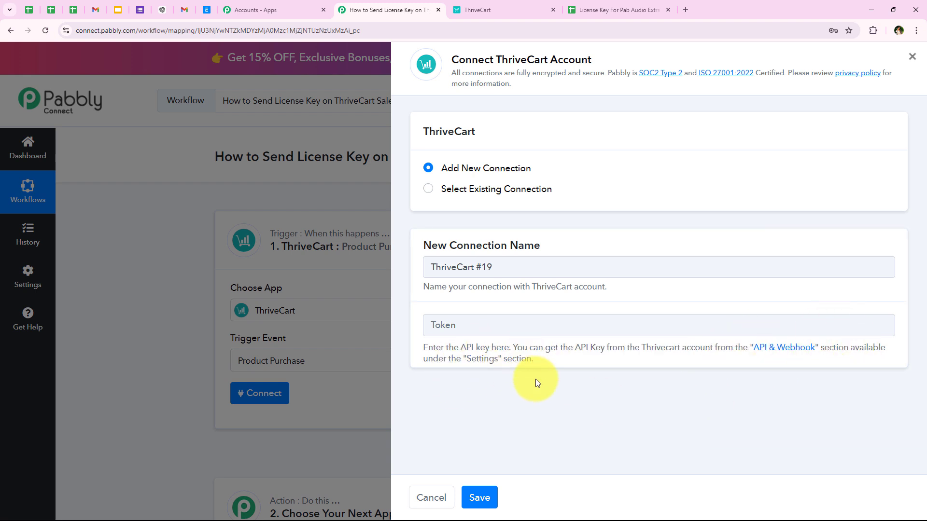
pyautogui.click(761, 353)
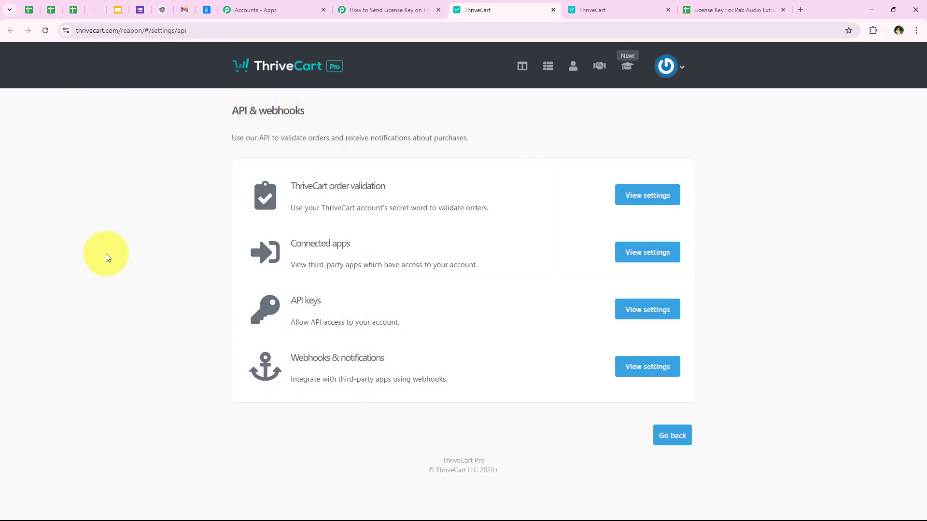
# Open the API keys settings in the ThriveCart account
pyautogui.click(369, 10)
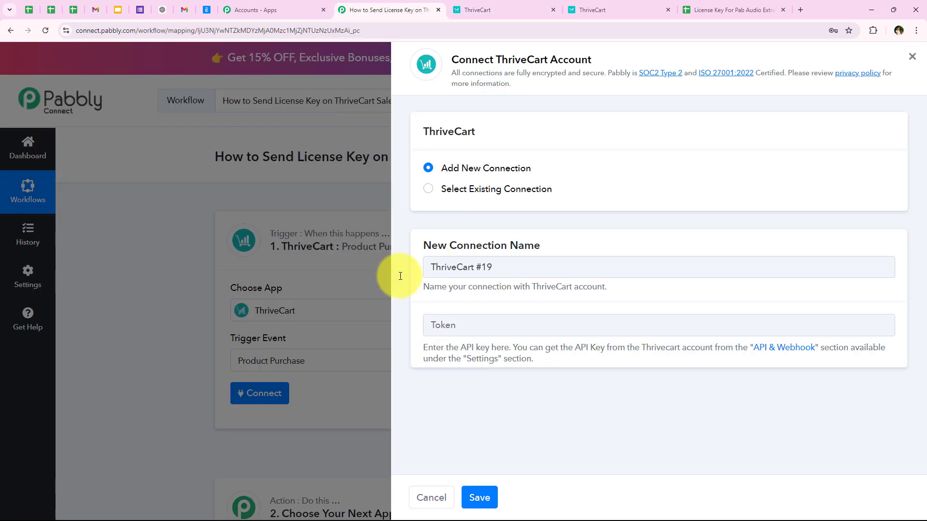
pyautogui.click(594, 10)
pyautogui.click(523, 9)
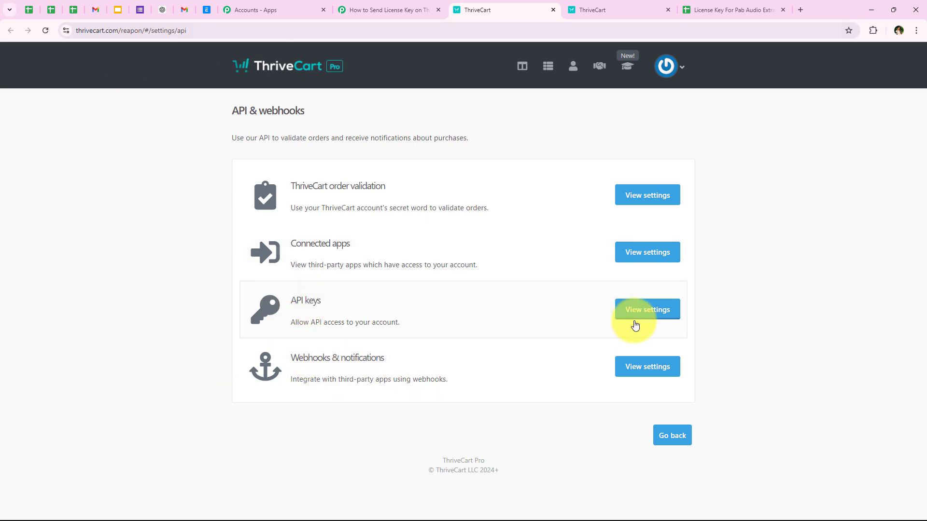
pyautogui.click(654, 313)
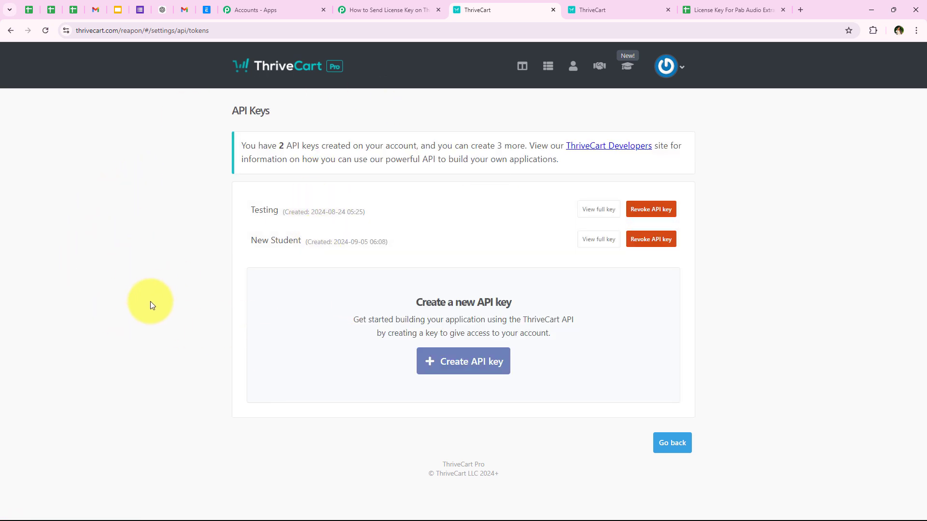
# Create a new ThriveCart API key named "Send License Key"
pyautogui.click(425, 373)
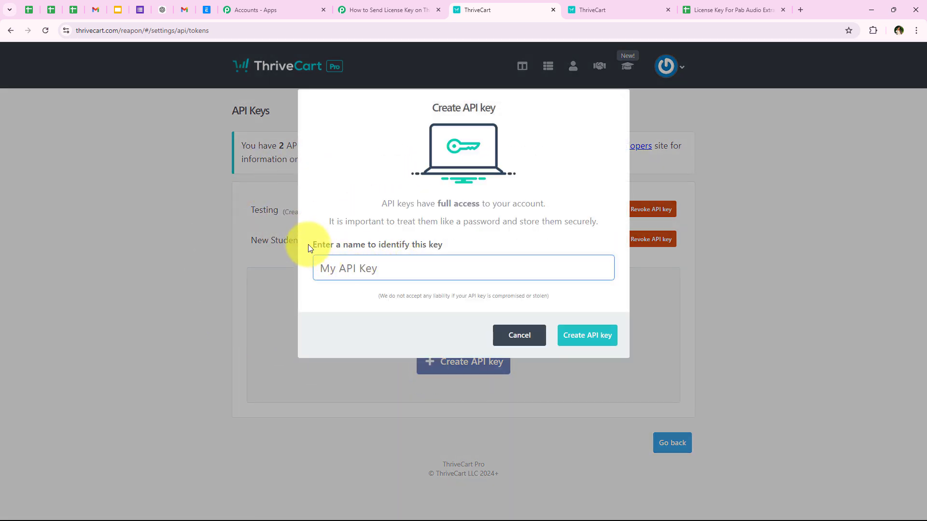
pyautogui.click(309, 243)
pyautogui.click(353, 268)
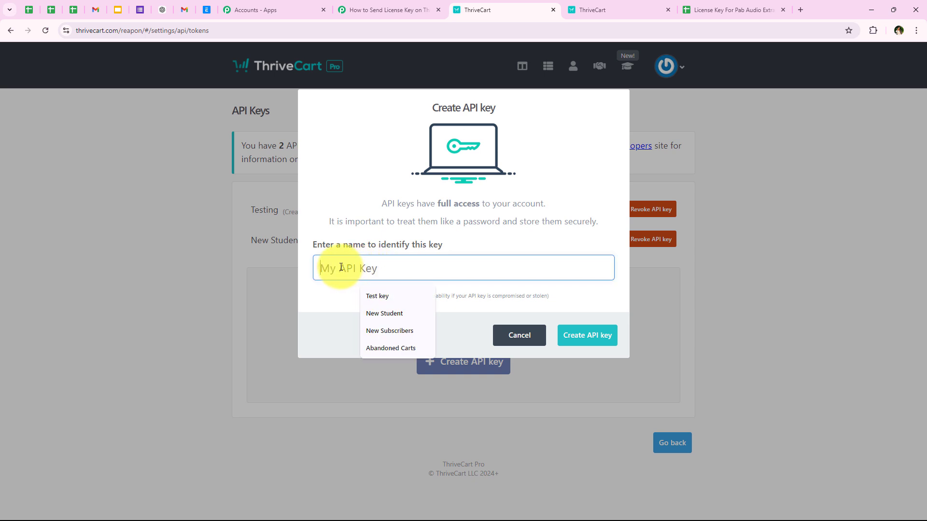
pyautogui.hotkey('ctrl', 'v')
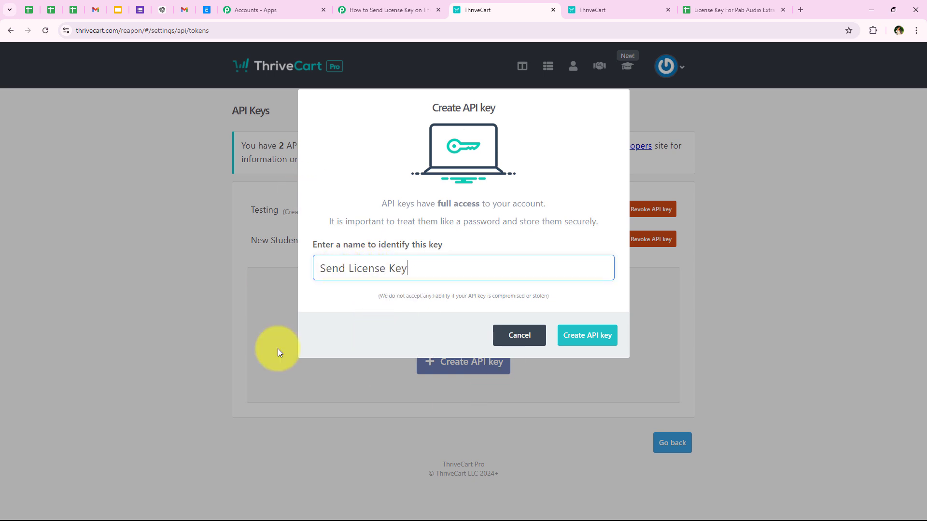
pyautogui.click(574, 334)
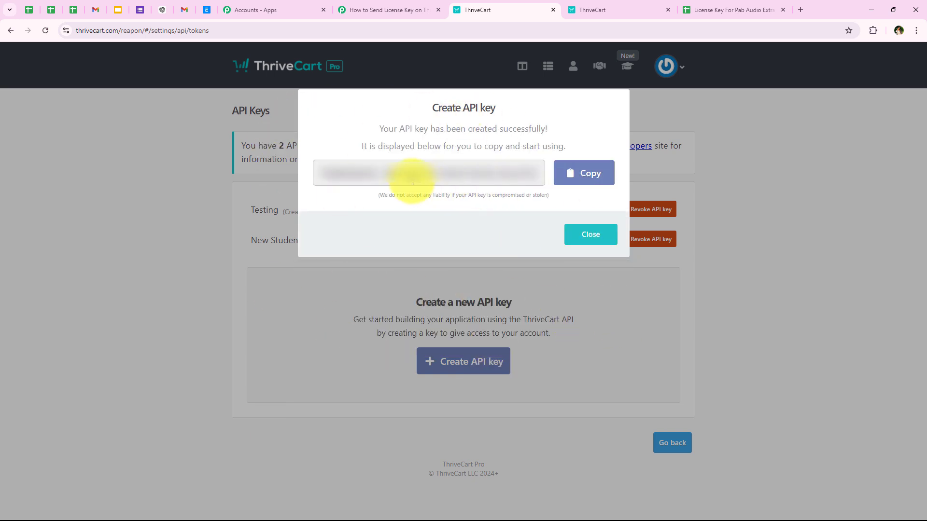
# Copy the new ThriveCart API key, paste it as the token of the Pabbly Connect connection, and save the connection
pyautogui.moveTo(320, 172); pyautogui.dragTo(567, 169)
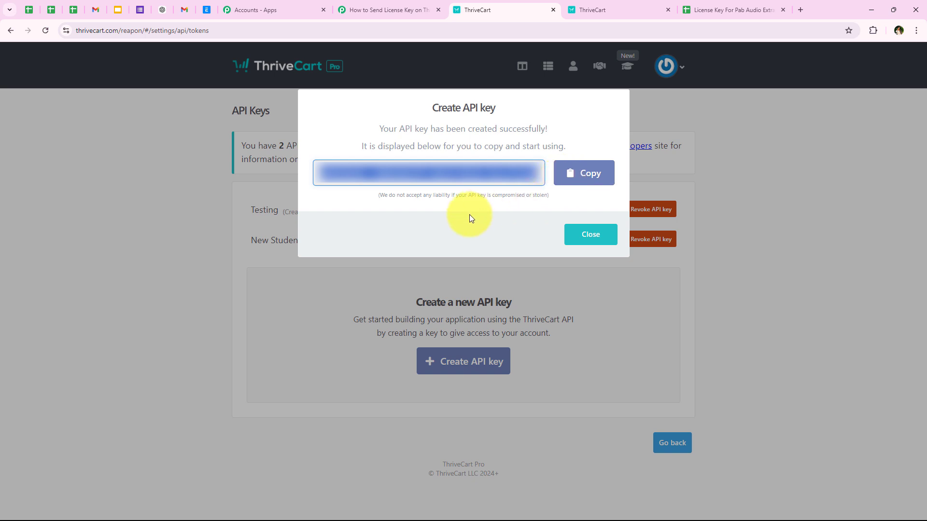
pyautogui.click(567, 173)
pyautogui.click(587, 235)
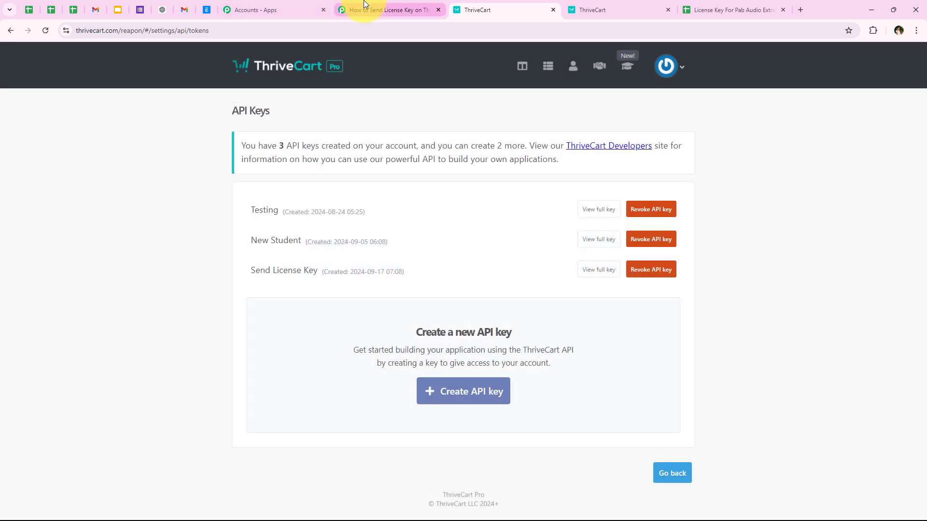
pyautogui.click(364, 7)
pyautogui.rightClick(451, 332)
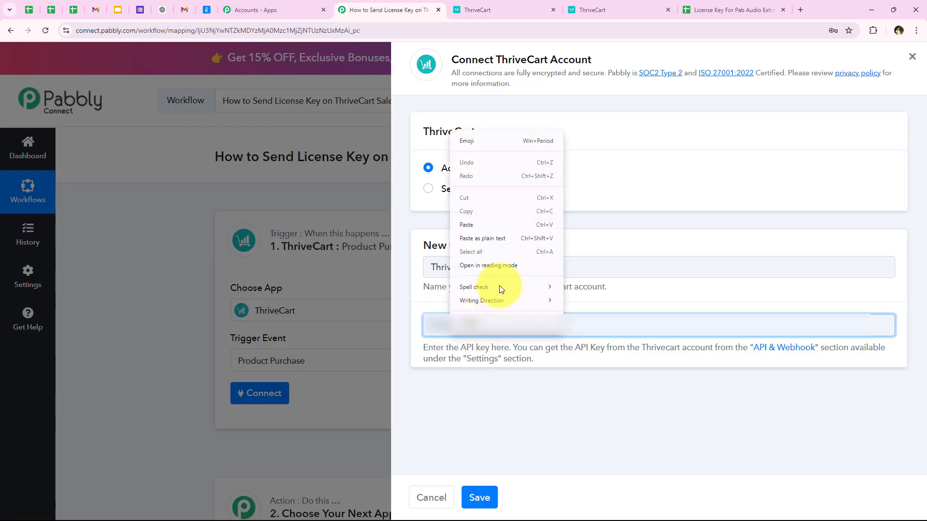
pyautogui.click(467, 225)
pyautogui.click(408, 313)
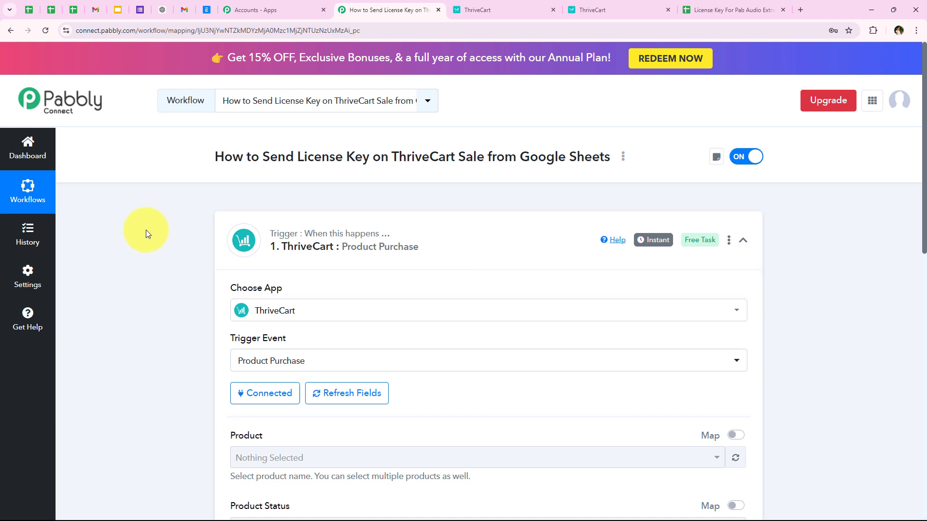
# Check the product list in ThriveCart and set the trigger's product to Pab Audio Extractor in Pabbly Connect
pyautogui.scroll(-3, 146, 229)
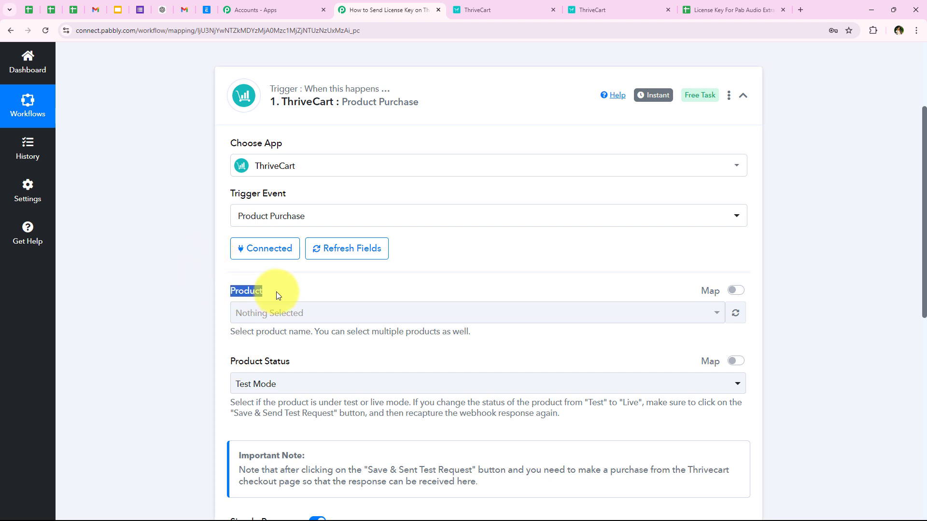
pyautogui.click(560, 5)
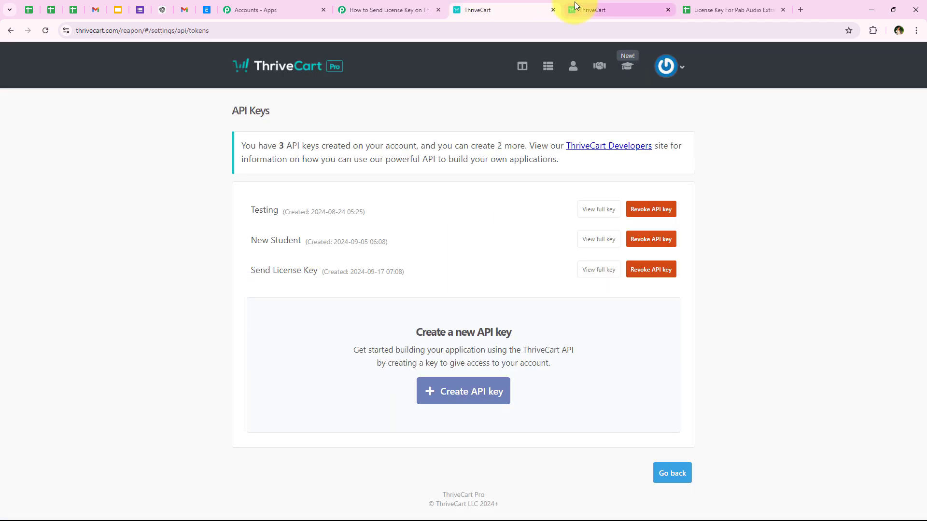
pyautogui.click(574, 2)
pyautogui.scroll(-1, 184, 352)
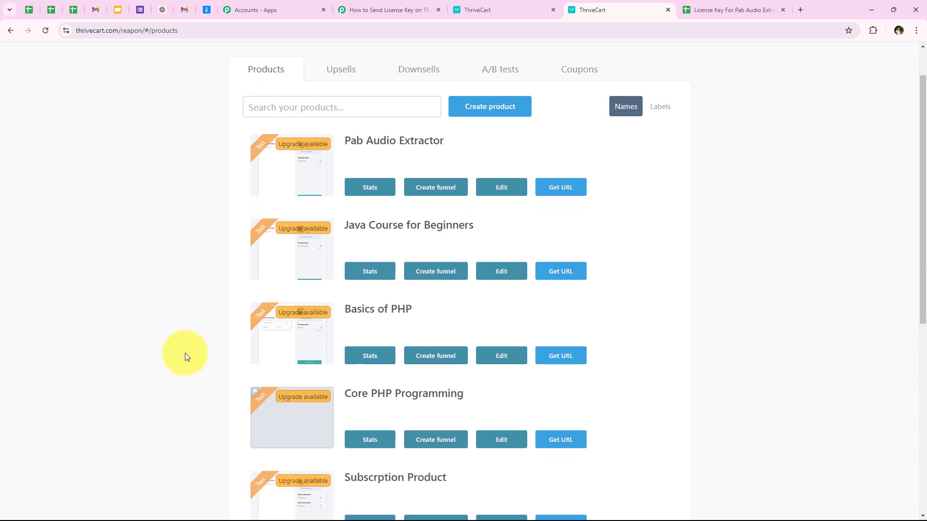
pyautogui.scroll(1, 185, 352)
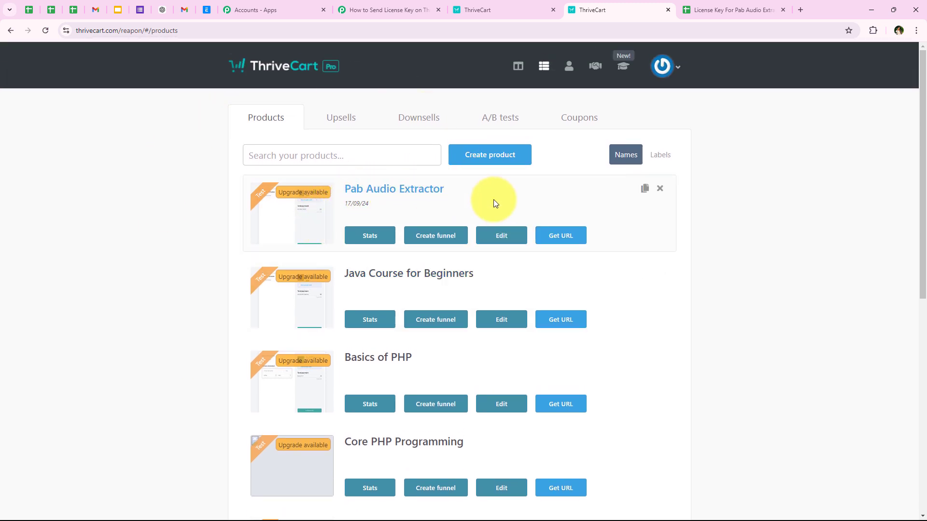
pyautogui.click(412, 5)
pyautogui.click(249, 320)
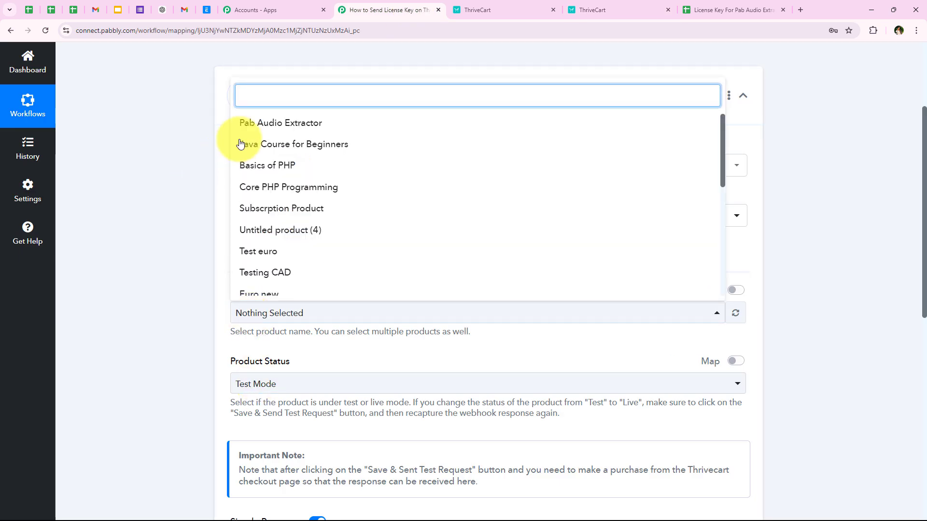
pyautogui.click(249, 124)
pyautogui.click(145, 224)
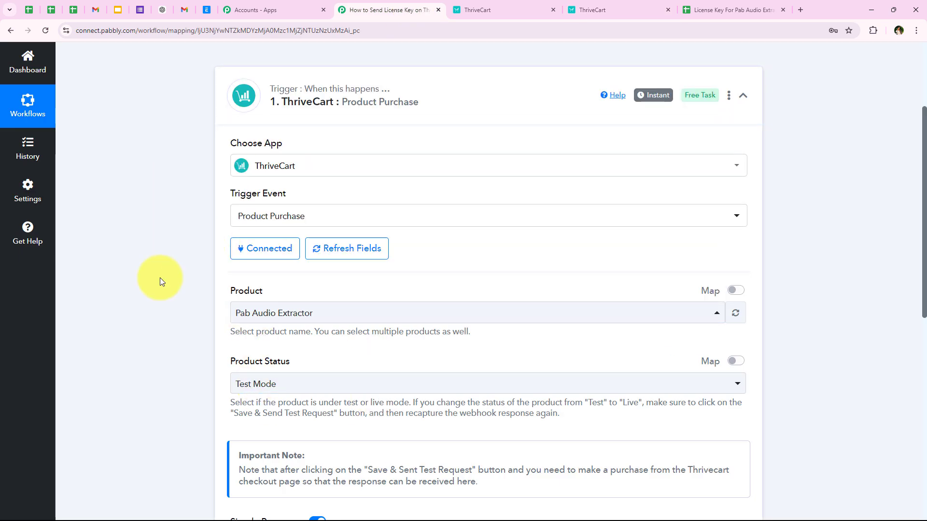
# Set the trigger's product status to Test Mode
pyautogui.moveTo(228, 361); pyautogui.dragTo(298, 361)
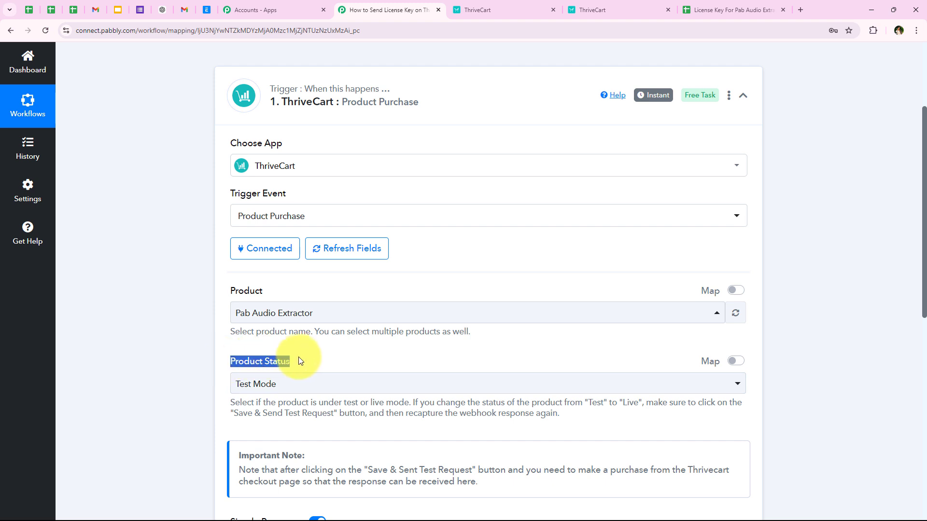
pyautogui.click(201, 368)
pyautogui.click(256, 384)
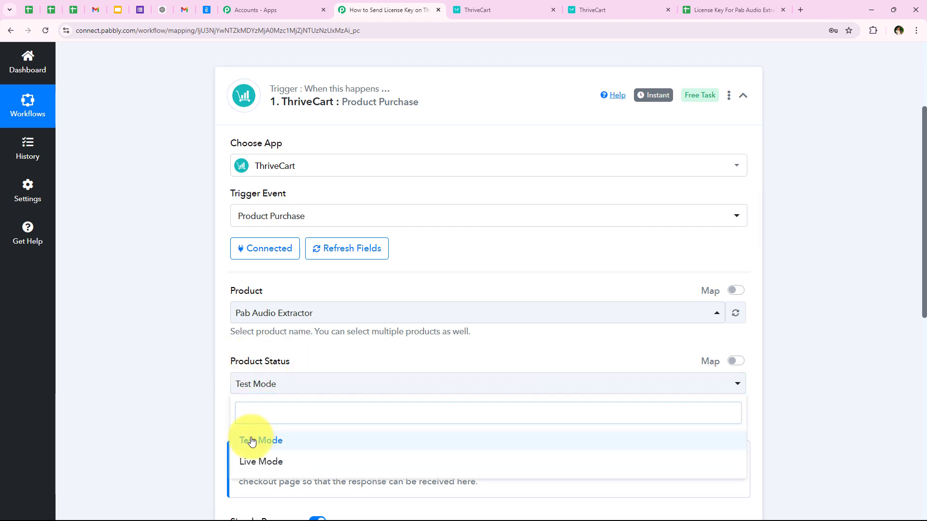
pyautogui.click(251, 442)
pyautogui.scroll(-2, 244, 404)
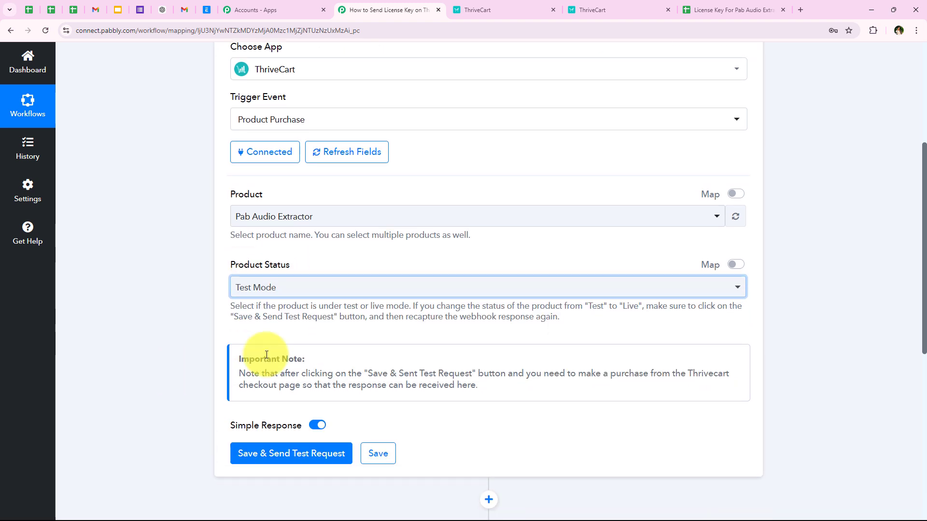
pyautogui.click(262, 288)
pyautogui.click(176, 306)
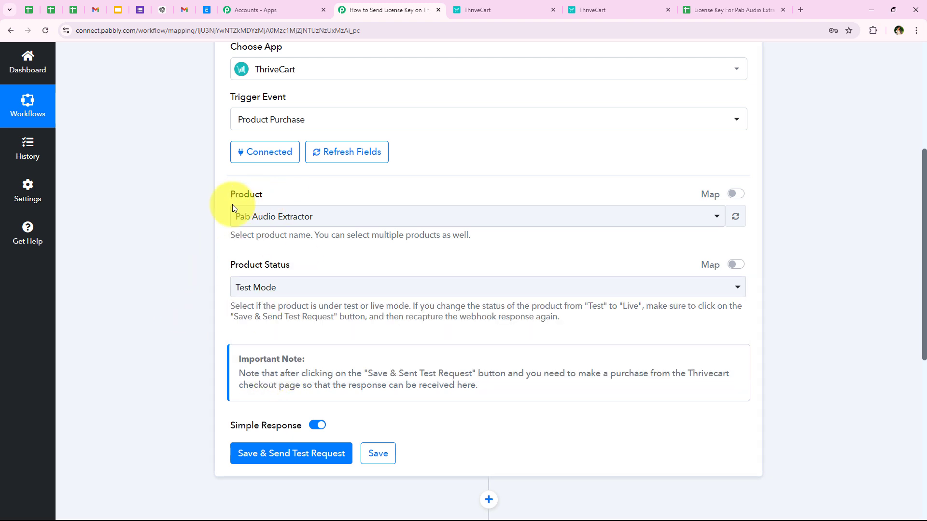
pyautogui.click(254, 215)
pyautogui.scroll(-2, 253, 356)
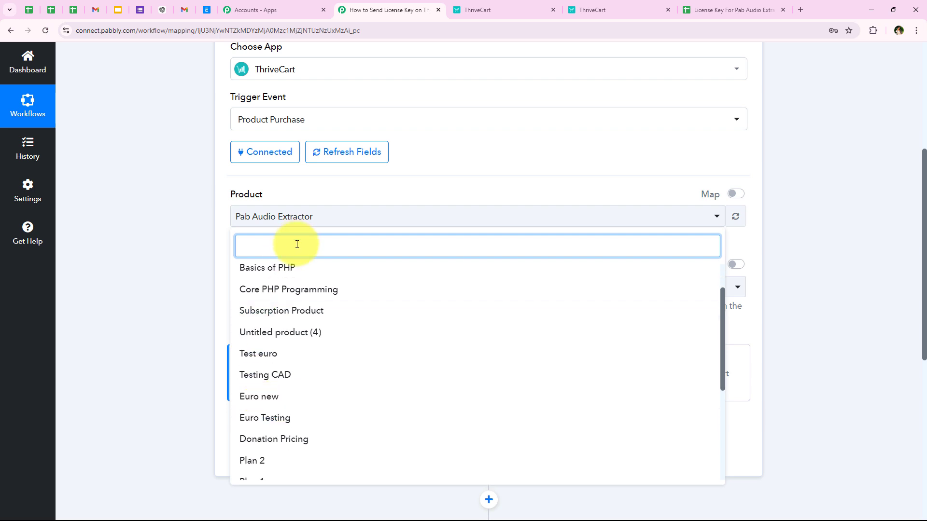
pyautogui.click(122, 313)
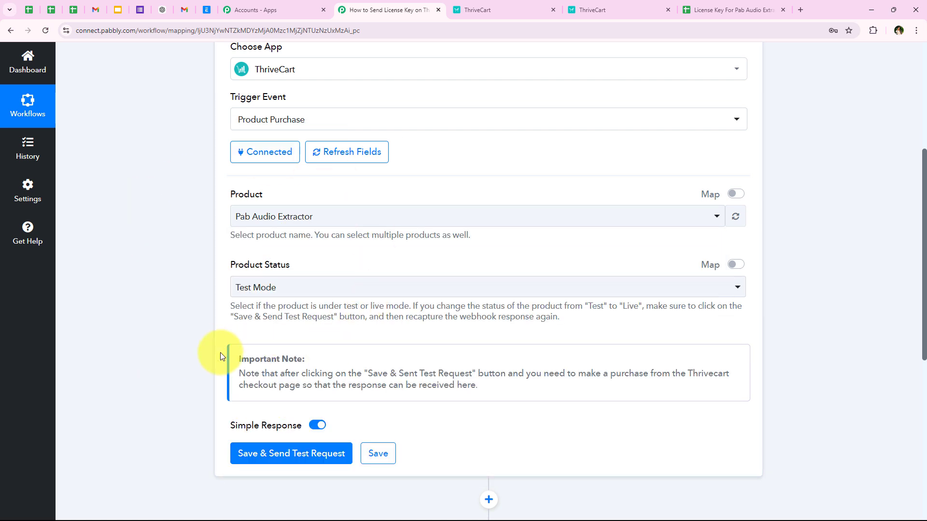
# Save the ThriveCart trigger and send a test request to start capturing the webhook response
pyautogui.scroll(-4, 220, 356)
pyautogui.click(236, 263)
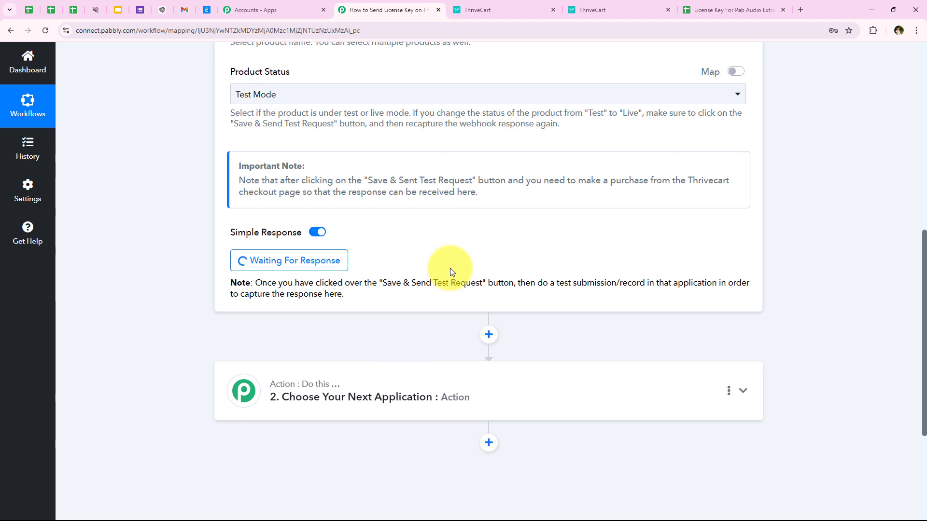
pyautogui.scroll(6, 175, 269)
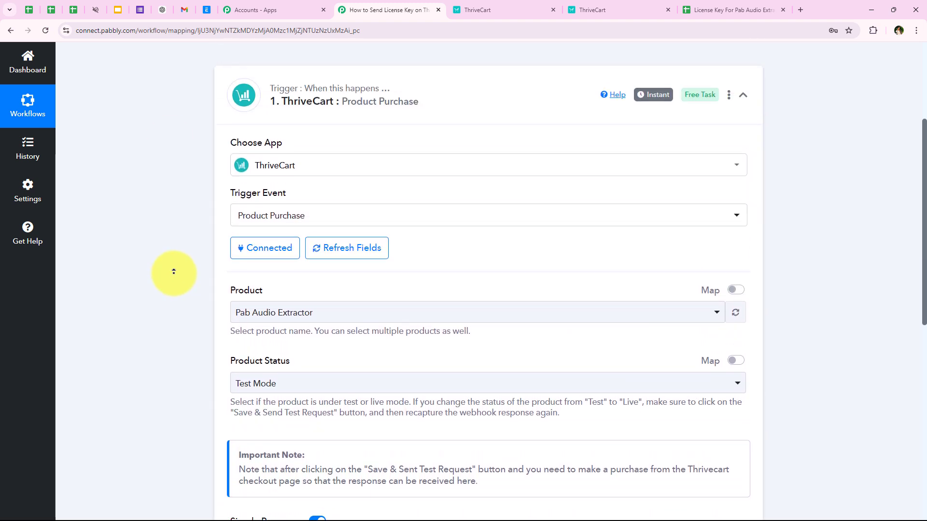
pyautogui.scroll(3, 173, 271)
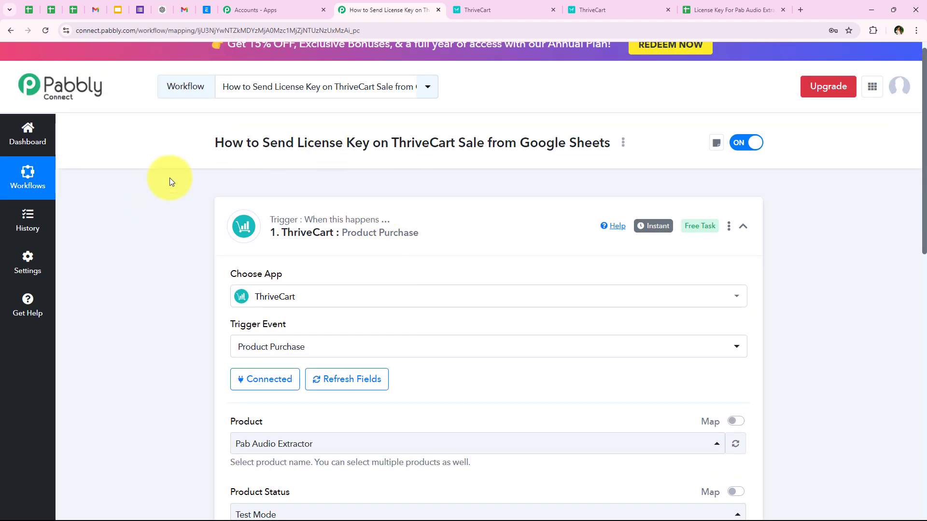
pyautogui.scroll(-1, 138, 347)
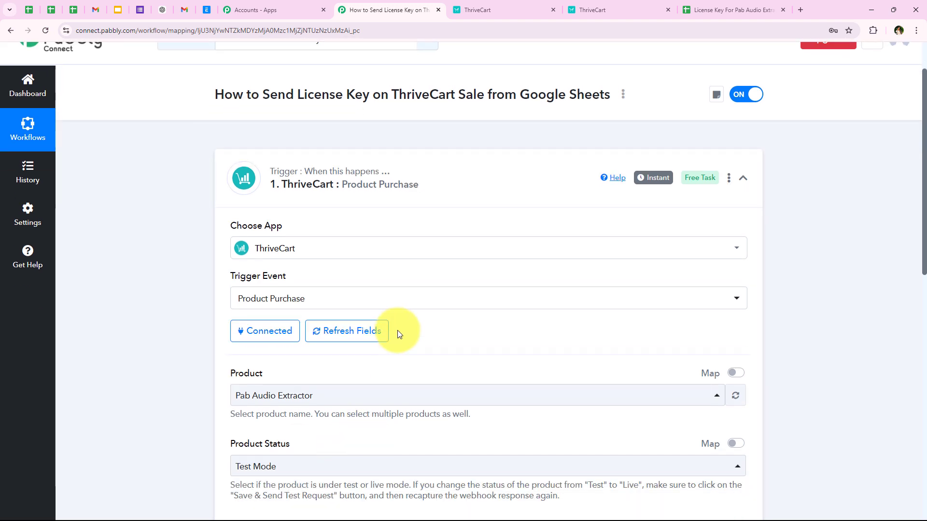
pyautogui.scroll(-2, 245, 329)
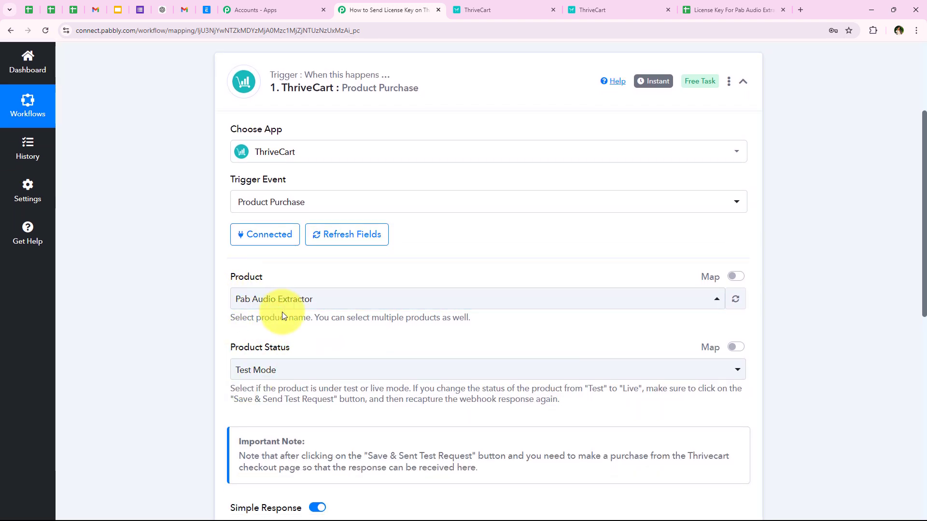
# Copy the checkout URL of the Pab Audio Extractor product from ThriveCart and open it in a new browser tab
pyautogui.click(553, 9)
pyautogui.click(513, 8)
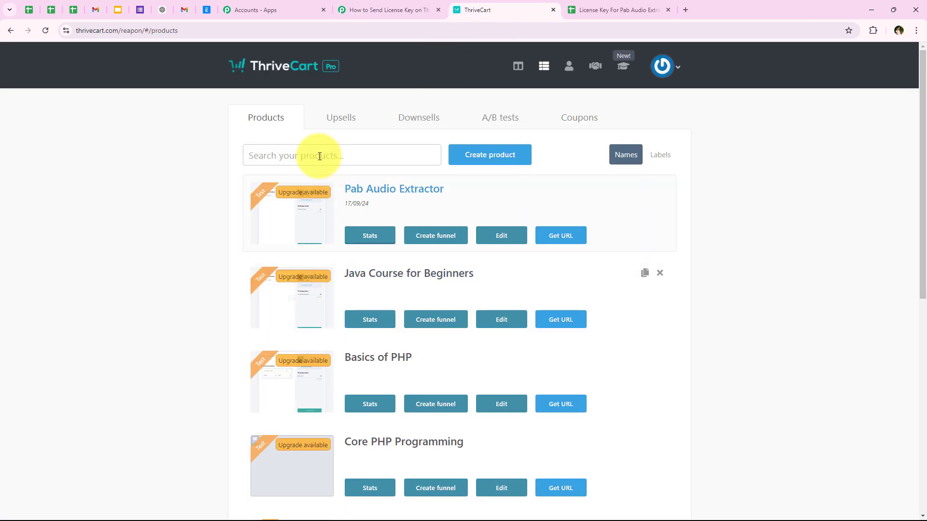
pyautogui.click(555, 235)
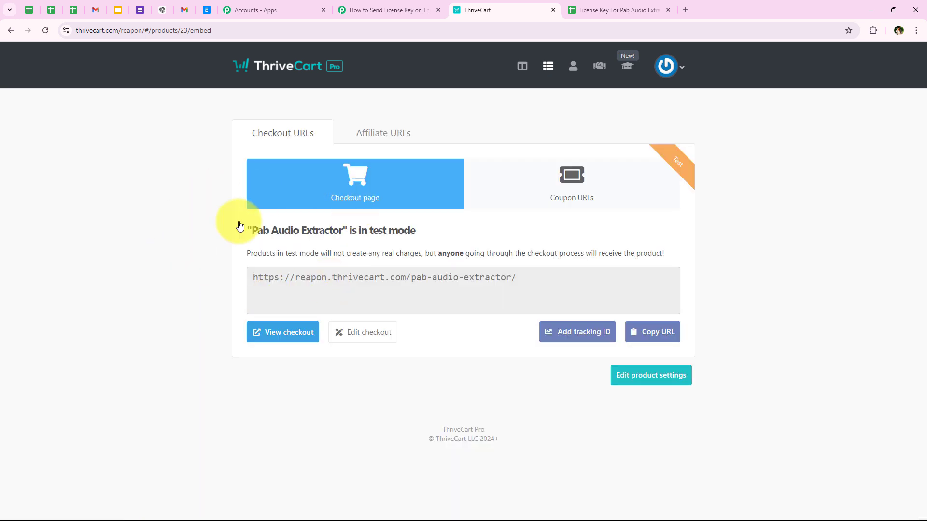
pyautogui.click(532, 284)
pyautogui.hotkey('ctrl', 'c')
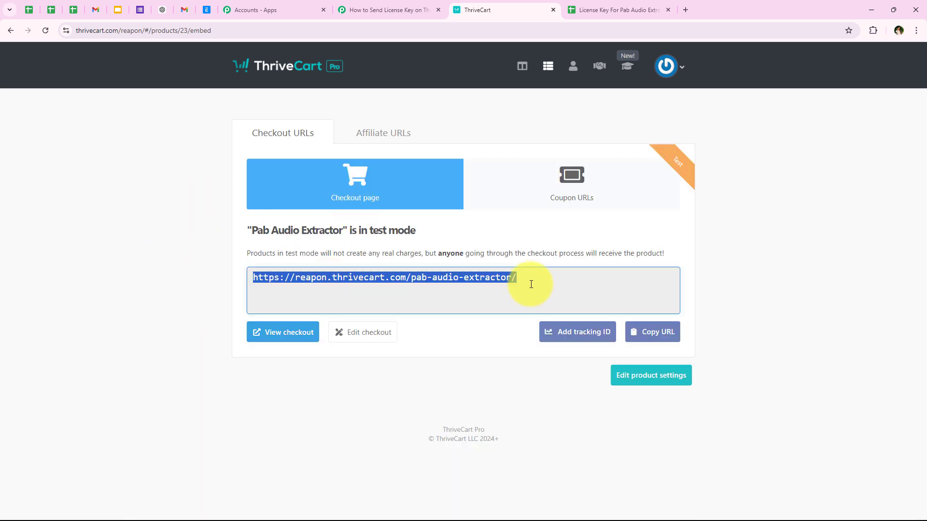
pyautogui.click(685, 11)
pyautogui.hotkey('ctrl', 'v')
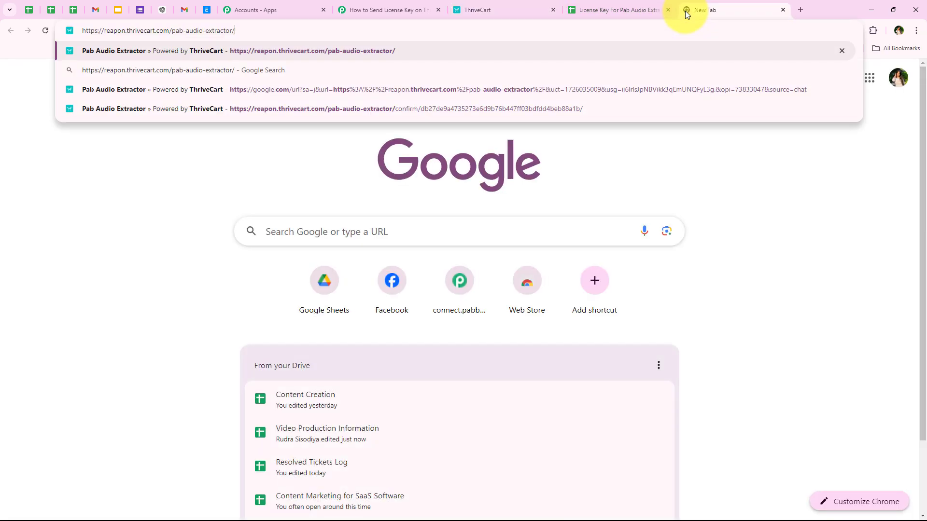
pyautogui.press('Return')
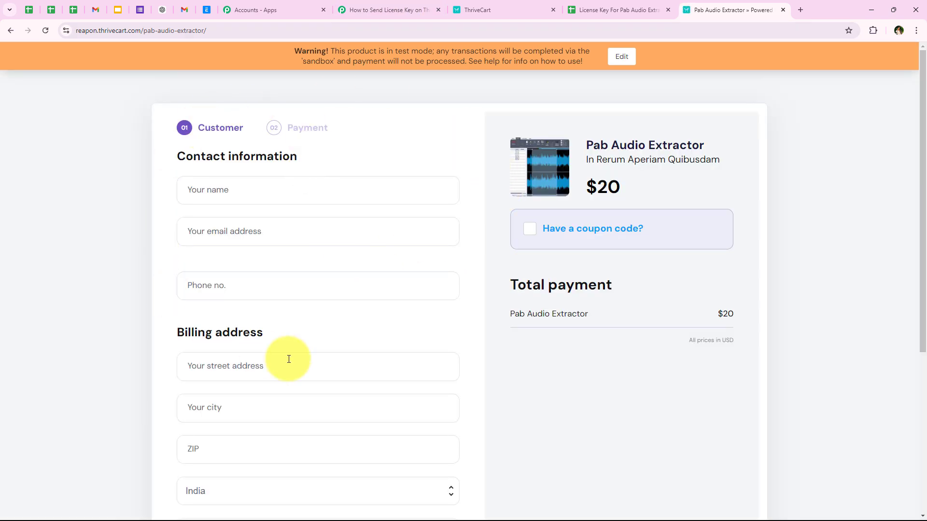
# Fill in the checkout's contact and billing details from a saved customer profile, edit the email address, and continue to payment
pyautogui.click(234, 188)
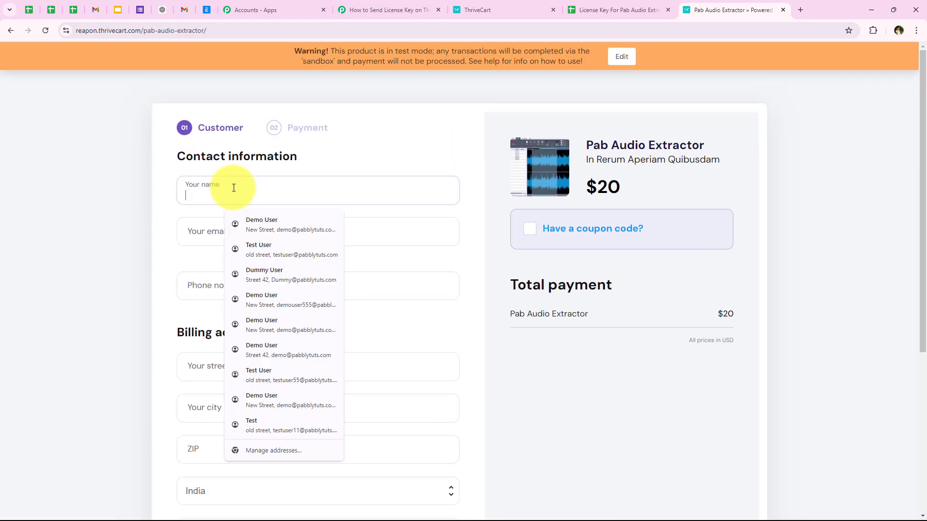
pyautogui.click(298, 228)
pyautogui.click(209, 241)
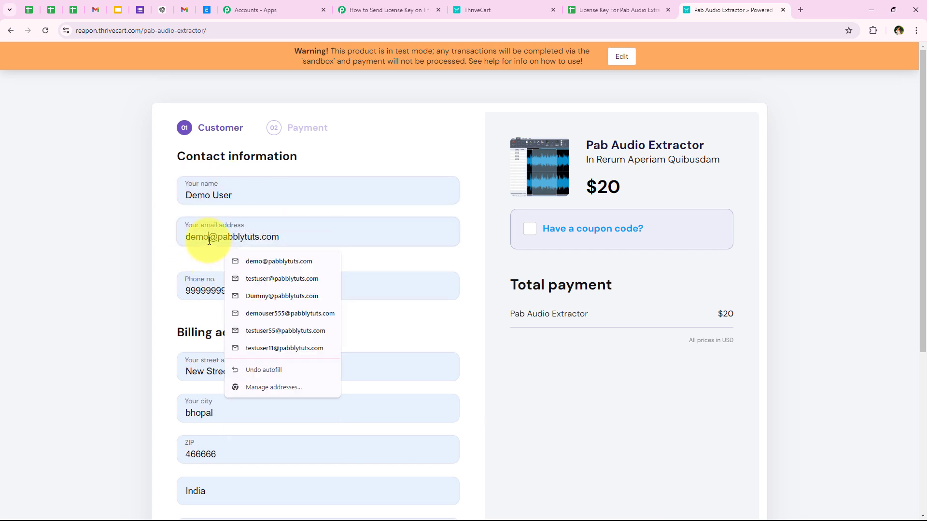
pyautogui.write('user')
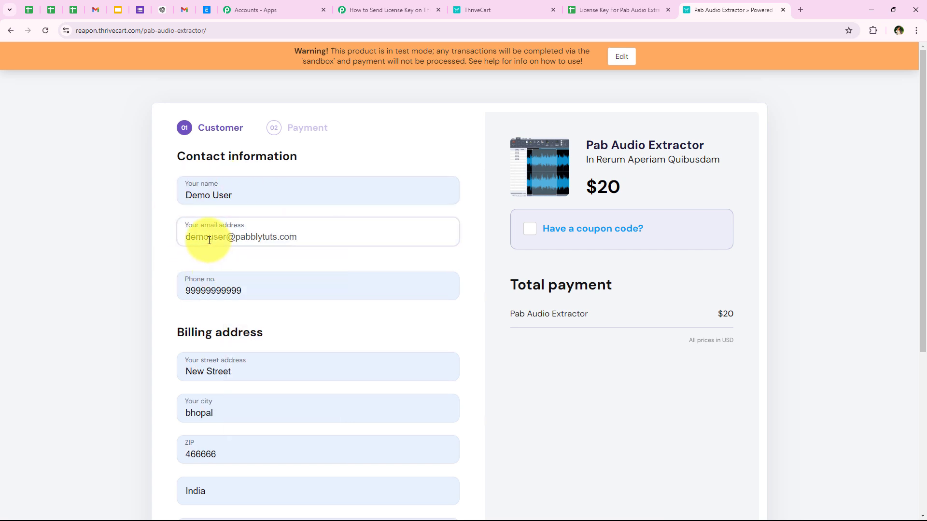
pyautogui.scroll(-4, 221, 300)
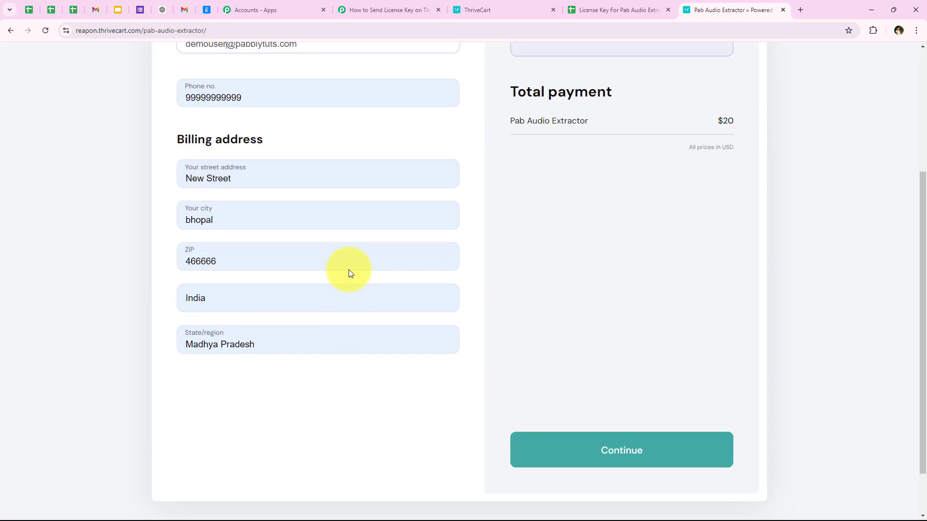
pyautogui.scroll(4, 422, 233)
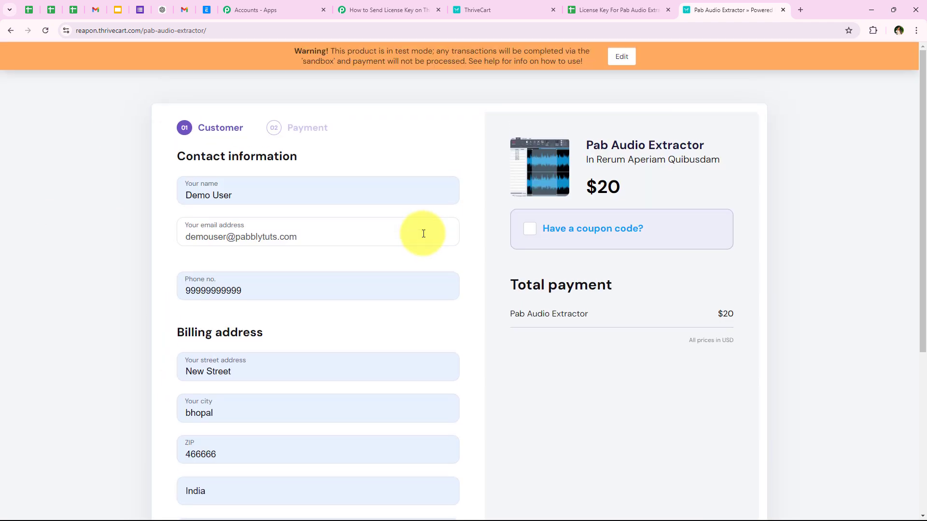
pyautogui.scroll(-3, 441, 357)
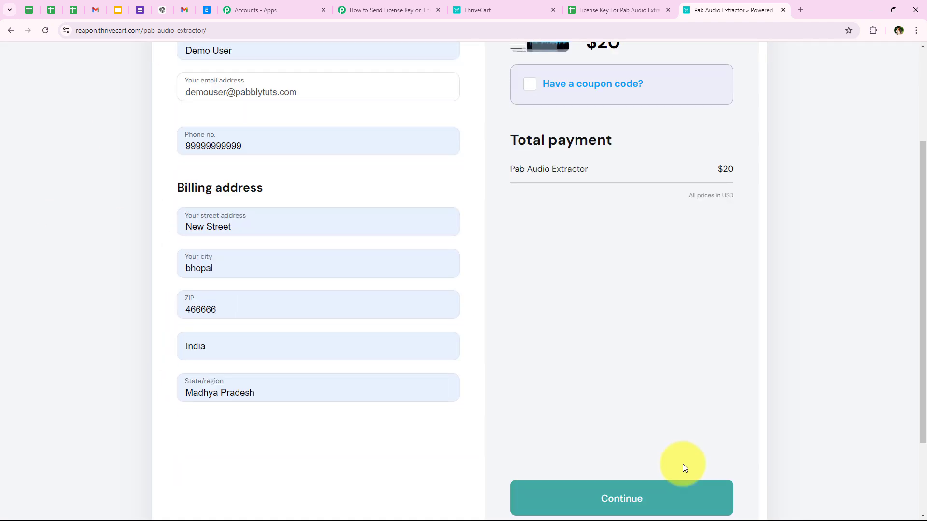
pyautogui.click(622, 489)
# Submit the test order for Pab Audio Extractor with the prefilled card details and check the product on the order confirmation
pyautogui.scroll(3, 275, 221)
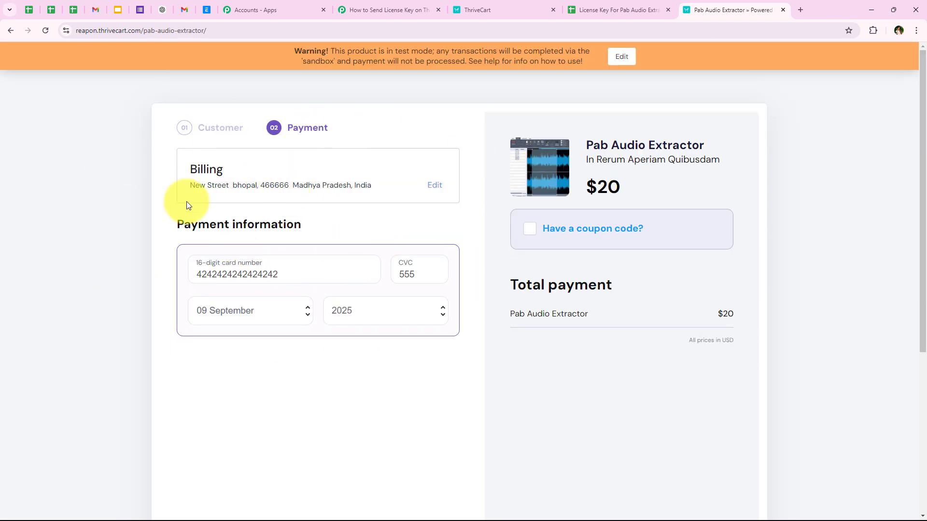
pyautogui.scroll(-5, 186, 202)
pyautogui.click(592, 397)
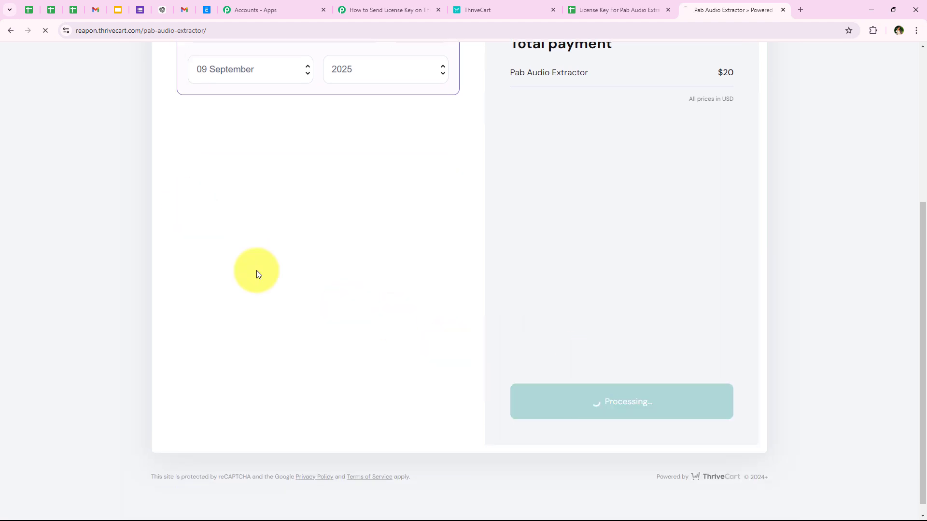
pyautogui.scroll(3, 207, 256)
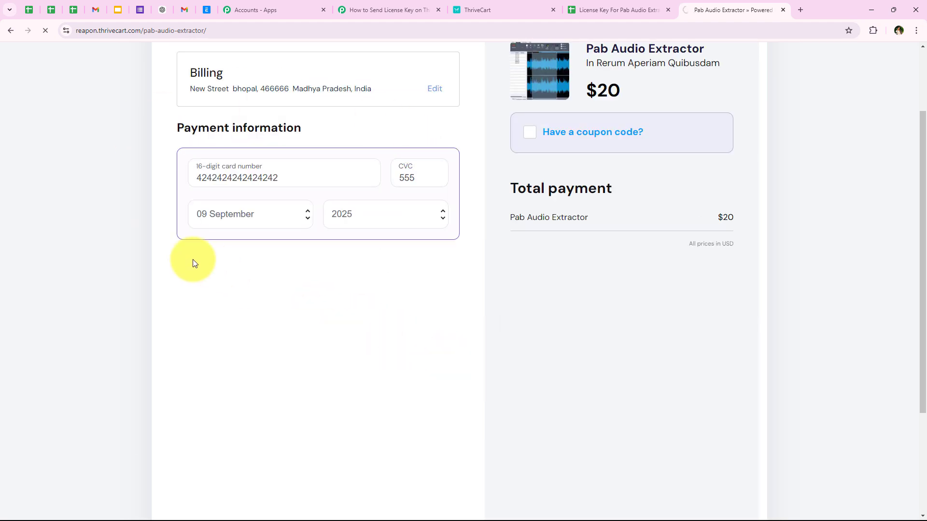
pyautogui.scroll(2, 73, 213)
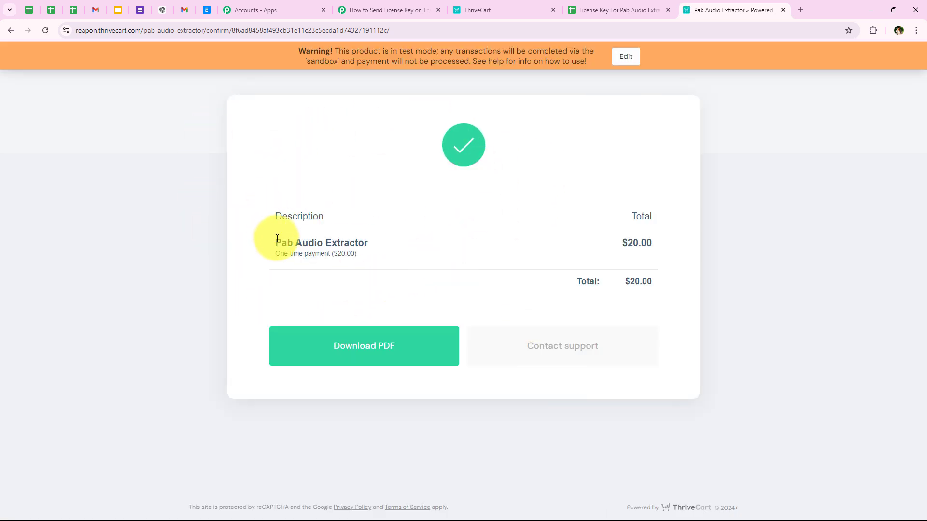
pyautogui.moveTo(273, 241); pyautogui.dragTo(335, 242)
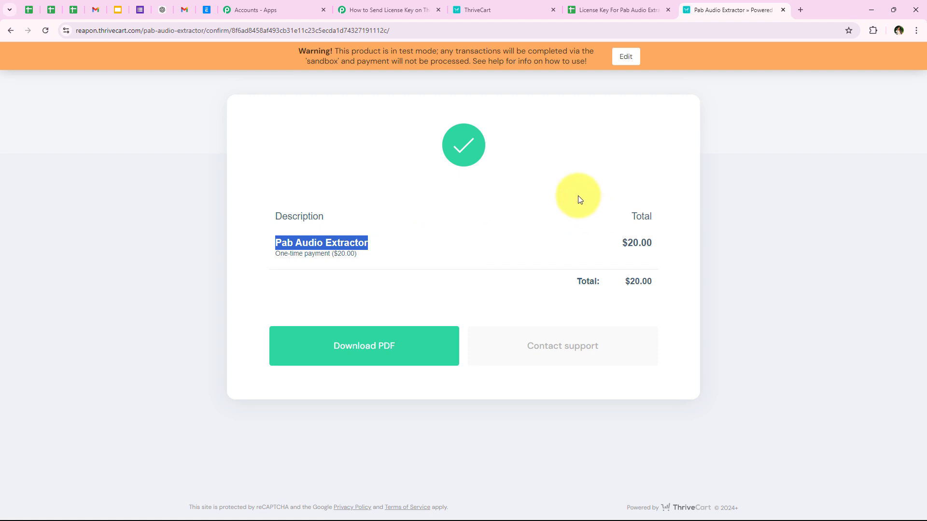
pyautogui.click(530, 190)
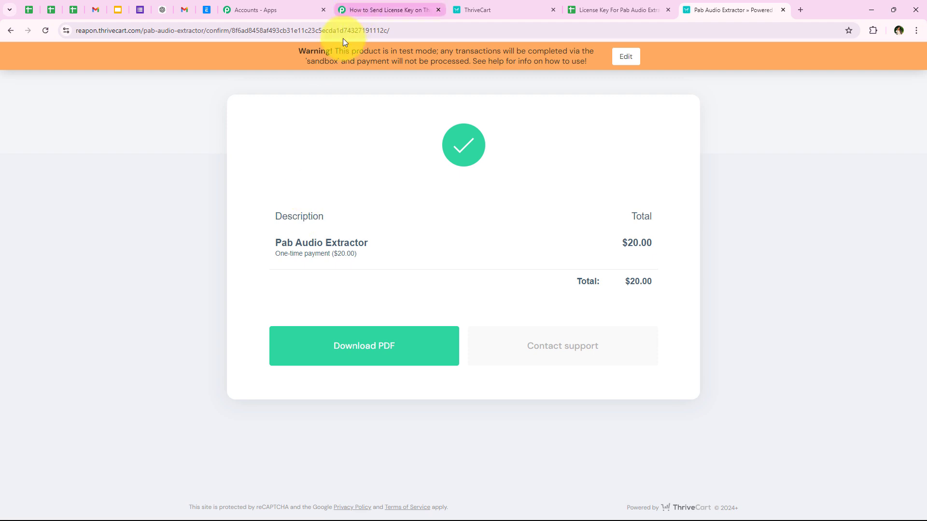
# Switch to Pabbly Connect and examine the purchase name and order details in the captured ThriveCart response
pyautogui.click(374, 10)
pyautogui.scroll(-5, 204, 279)
pyautogui.scroll(-5, 204, 279)
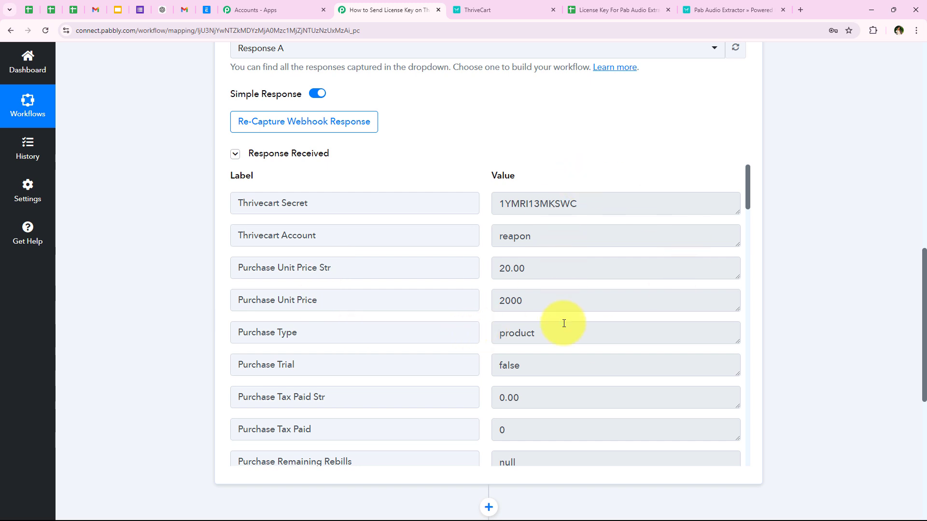
pyautogui.scroll(-3, 563, 323)
pyautogui.scroll(-4, 564, 323)
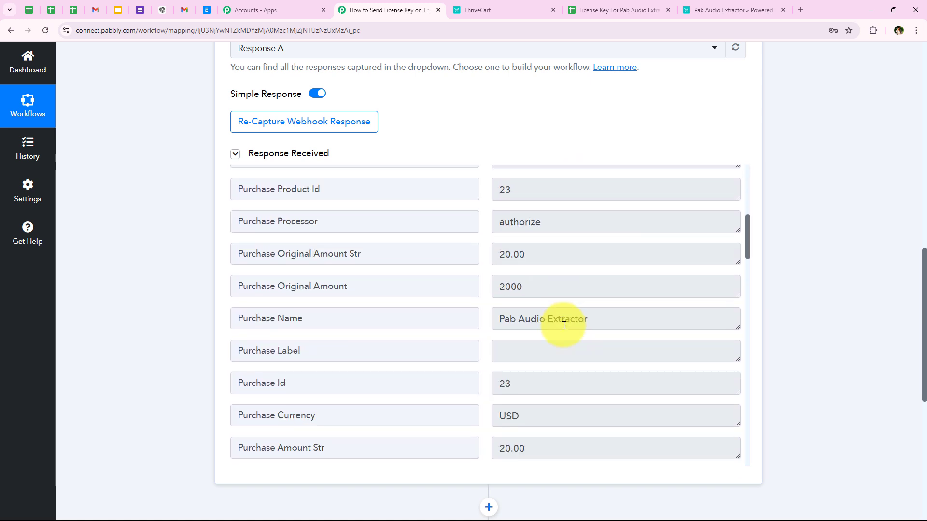
pyautogui.moveTo(613, 321); pyautogui.dragTo(410, 321)
pyautogui.scroll(-7, 410, 321)
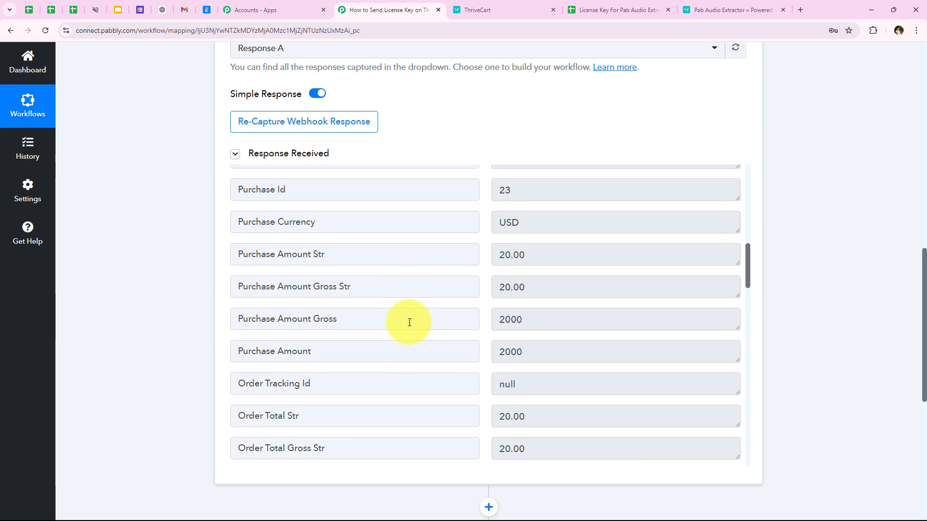
pyautogui.scroll(-9, 410, 323)
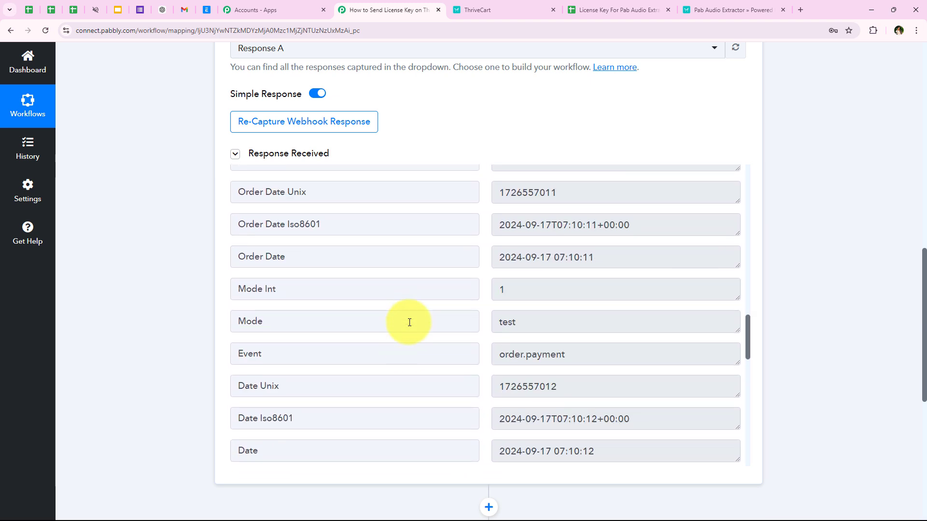
# Examine the customer name, email, contact number and address fields in the captured ThriveCart response
pyautogui.scroll(-2, 607, 328)
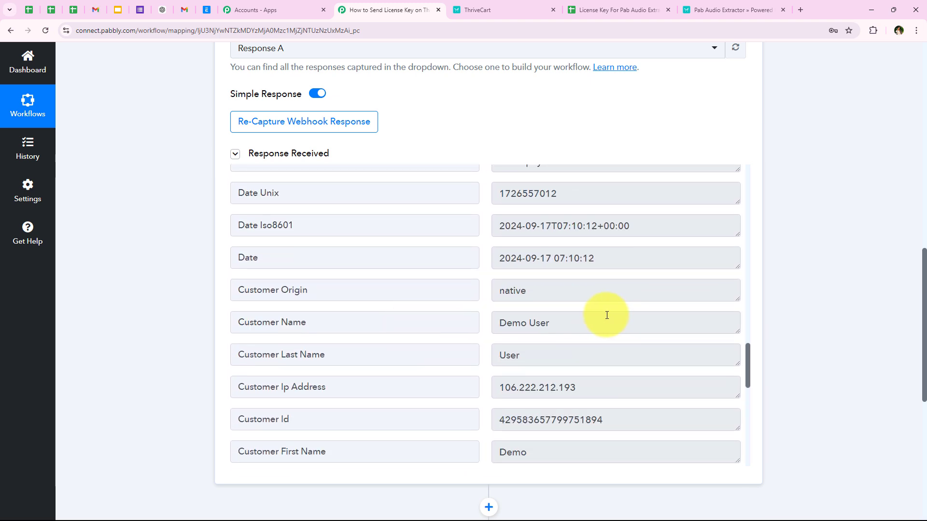
pyautogui.moveTo(607, 315); pyautogui.dragTo(393, 342)
pyautogui.scroll(-1, 491, 356)
pyautogui.moveTo(536, 315); pyautogui.dragTo(466, 333)
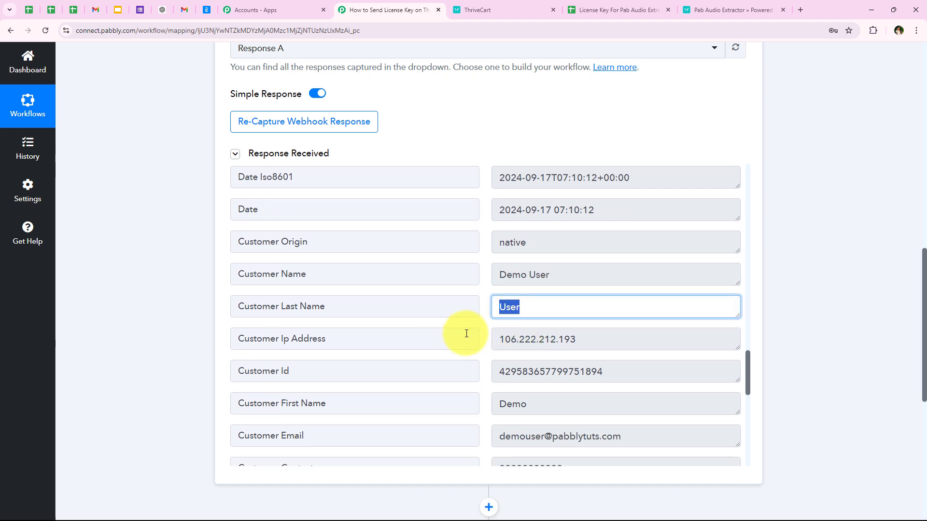
pyautogui.moveTo(534, 402); pyautogui.dragTo(430, 397)
pyautogui.scroll(-1, 607, 376)
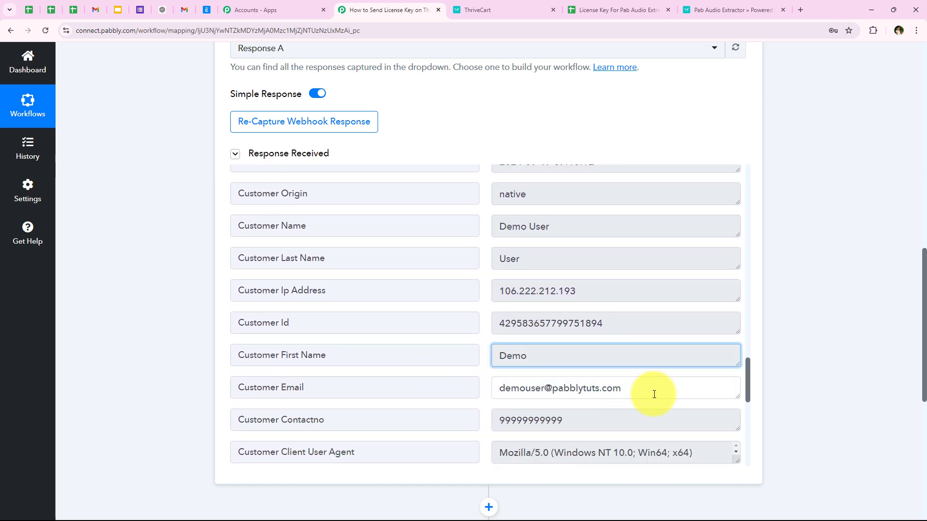
pyautogui.moveTo(544, 414); pyautogui.dragTo(348, 423)
pyautogui.scroll(-5, 463, 313)
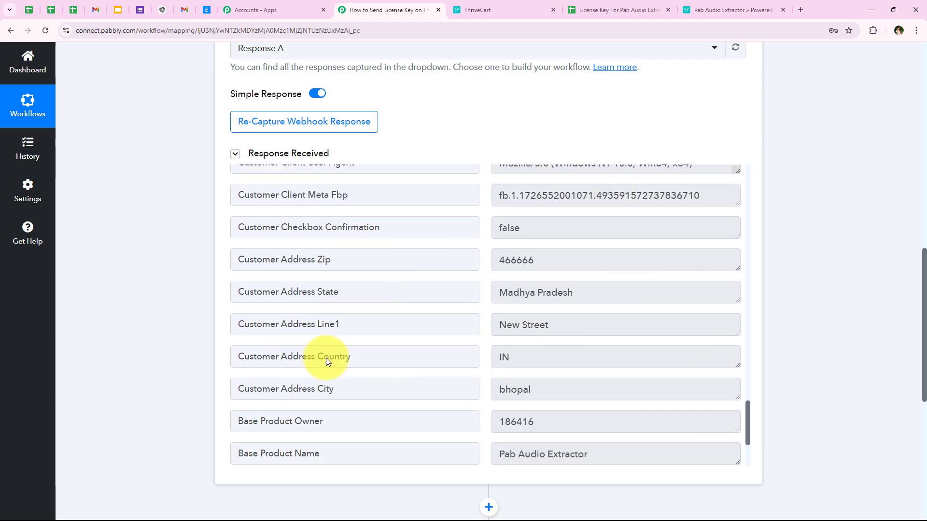
pyautogui.scroll(-4, 466, 387)
# Collapse the ThriveCart trigger and check the License Key For Pab Audio Extractor spreadsheet before returning to the workflow
pyautogui.scroll(12, 152, 271)
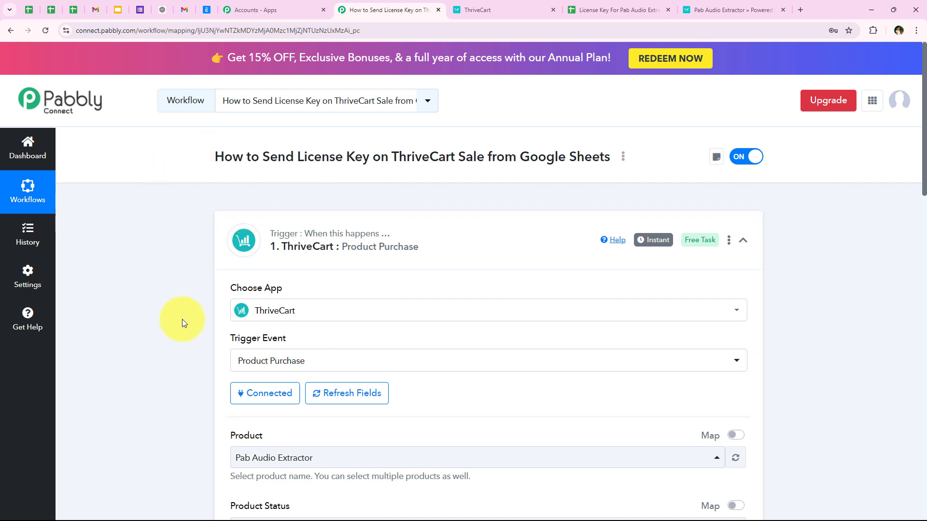
pyautogui.click(279, 259)
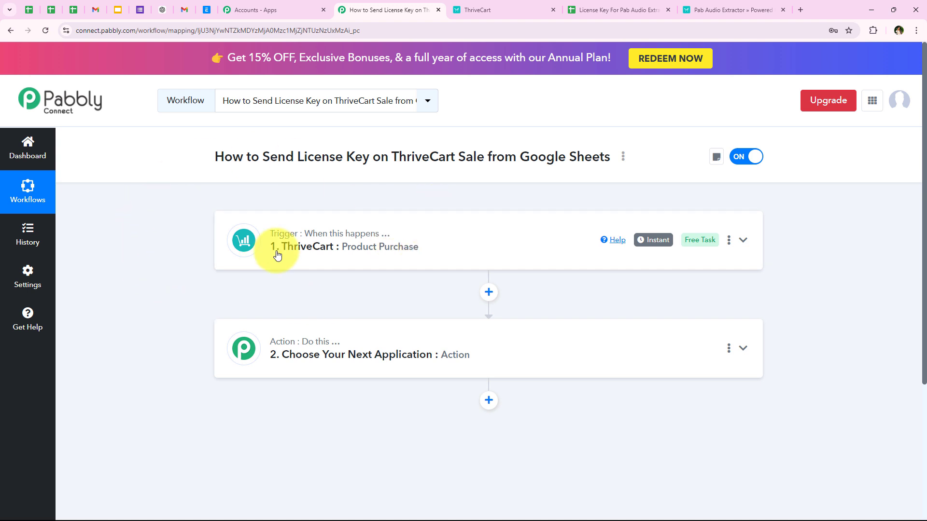
pyautogui.click(582, 9)
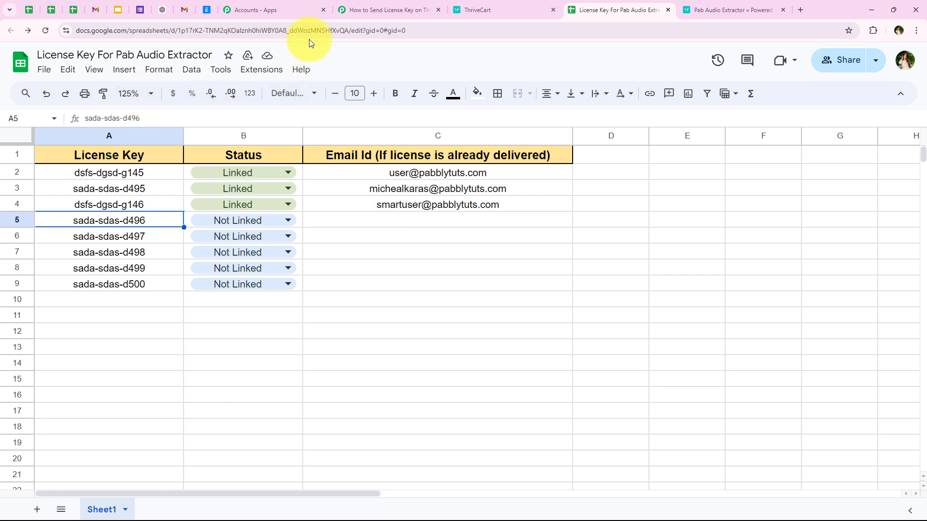
pyautogui.click(356, 11)
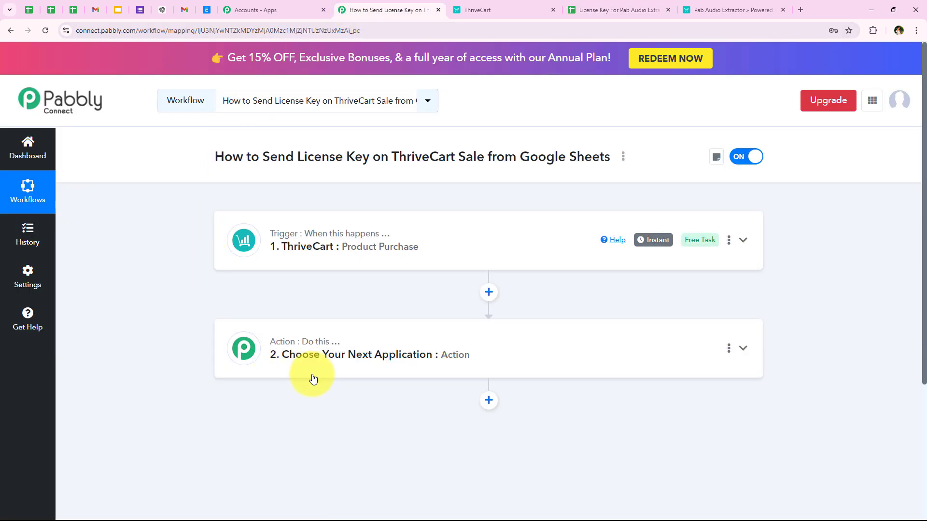
# Choose Google Sheets as the app for the second workflow step and open its list of action events
pyautogui.click(232, 355)
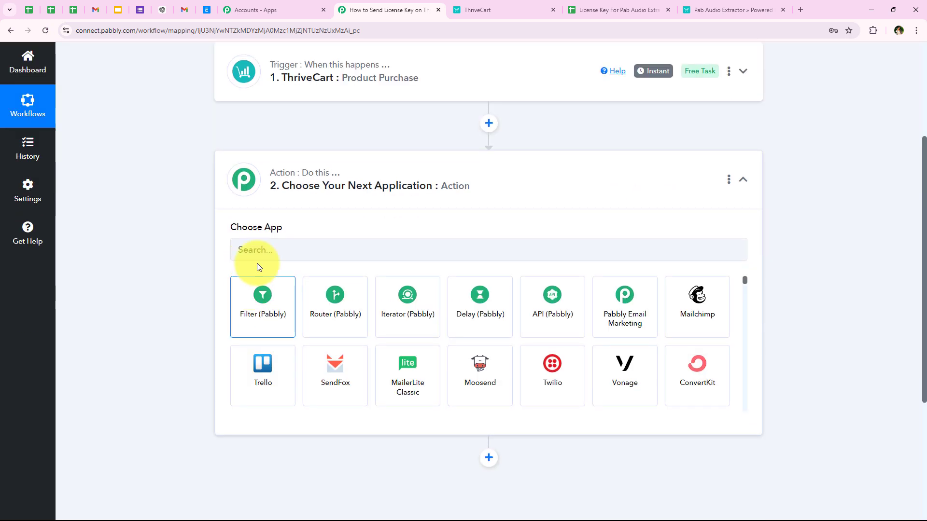
pyautogui.click(261, 251)
pyautogui.write('G')
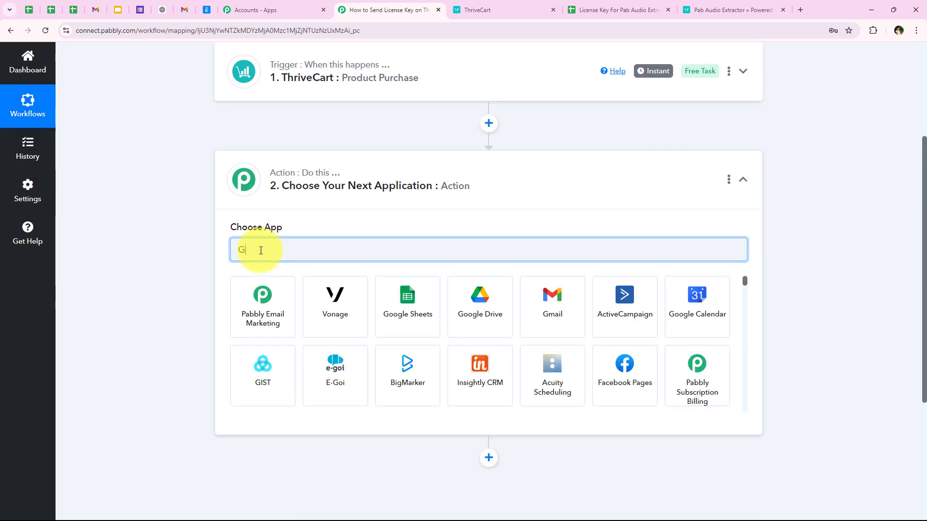
pyautogui.write('oogle ')
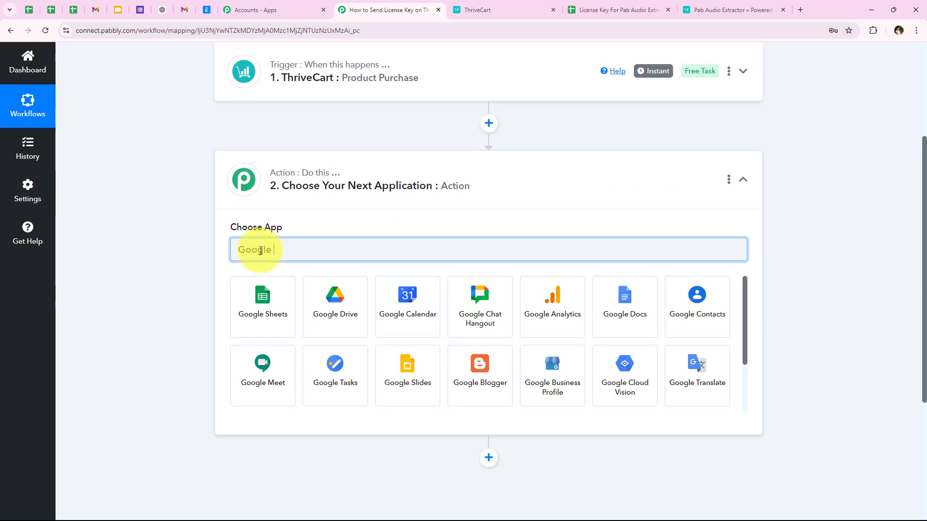
pyautogui.write('Sheets')
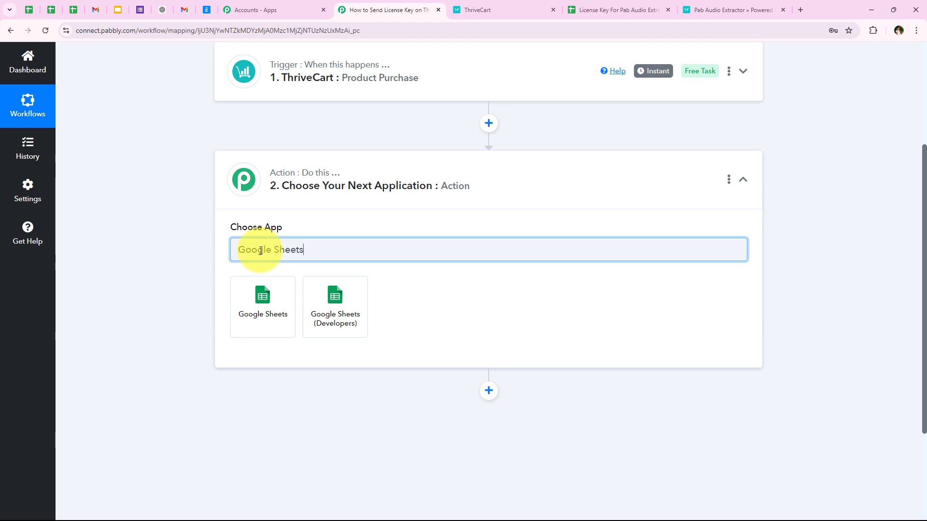
pyautogui.click(267, 286)
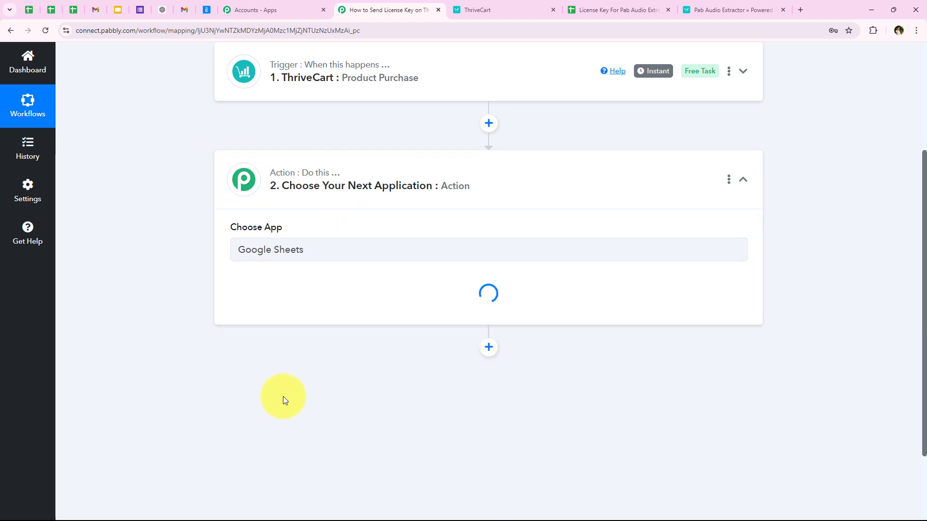
pyautogui.moveTo(230, 283); pyautogui.dragTo(289, 284)
pyautogui.click(288, 297)
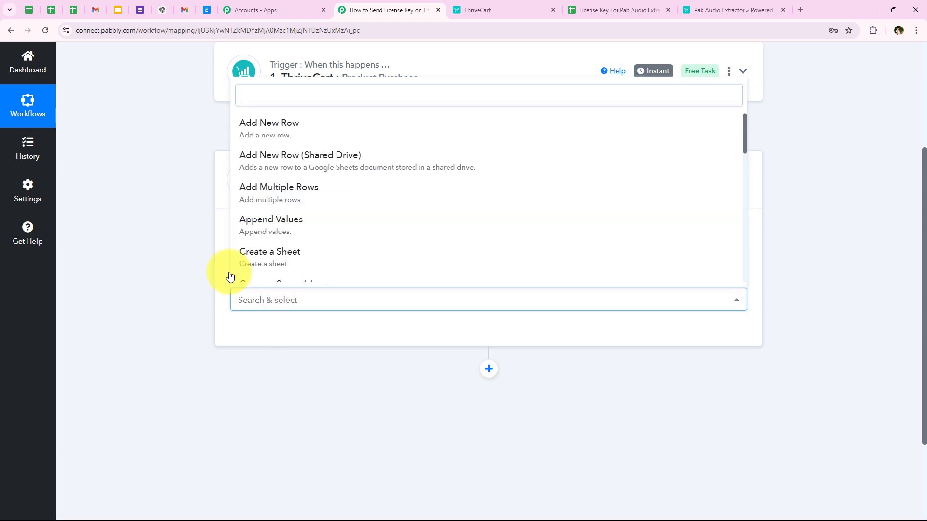
# Examine the license keys, their linked status and the delivered email IDs in the License Key For Pab Audio Extractor spreadsheet
pyautogui.click(592, 4)
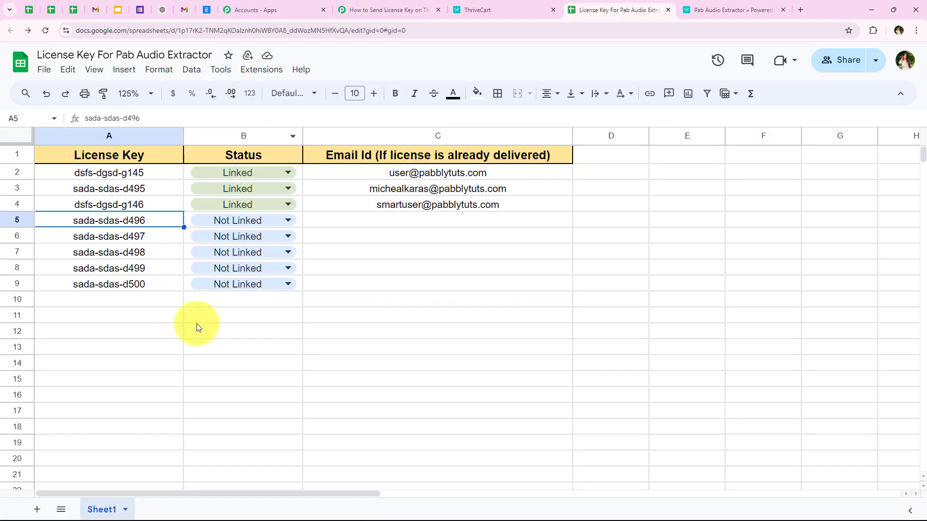
pyautogui.click(366, 340)
pyautogui.moveTo(75, 171); pyautogui.dragTo(83, 284)
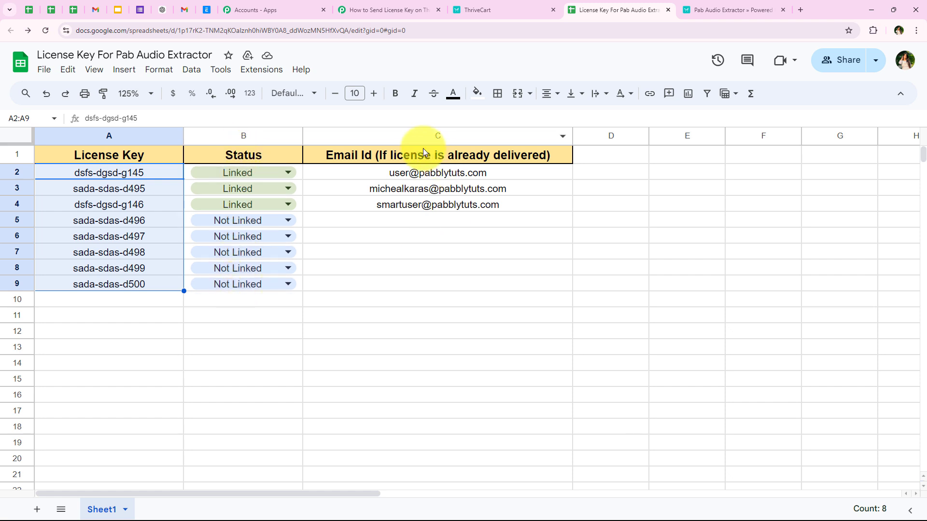
pyautogui.moveTo(405, 172); pyautogui.dragTo(404, 201)
pyautogui.click(396, 239)
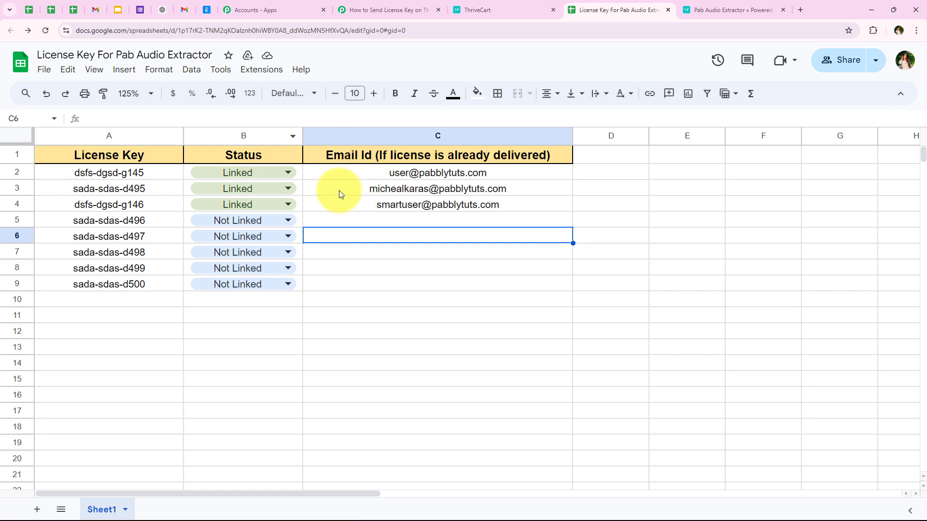
pyautogui.moveTo(399, 172); pyautogui.dragTo(396, 205)
pyautogui.click(381, 220)
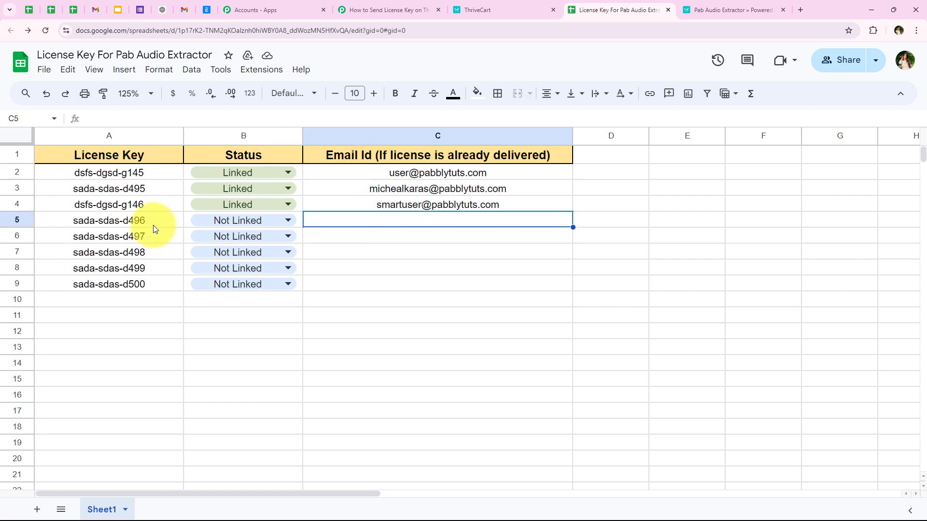
pyautogui.moveTo(156, 222); pyautogui.dragTo(155, 285)
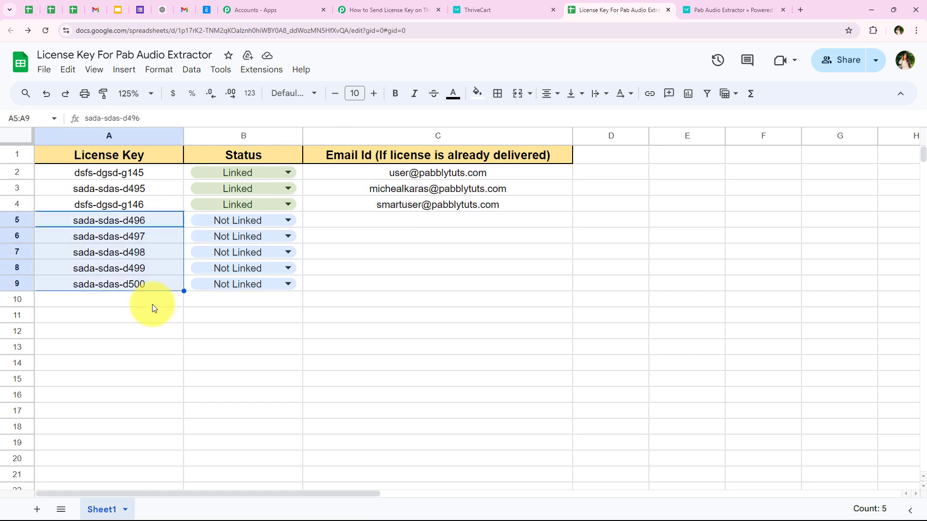
# Return from the spreadsheet to the workflow and choose Lookup Spreadsheet Rows V2 as the Google Sheets action event
pyautogui.click(152, 304)
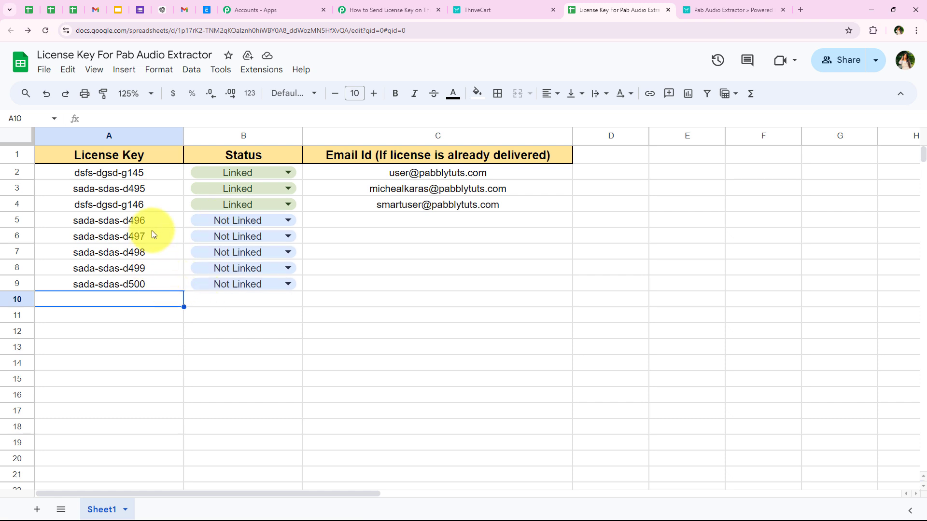
pyautogui.click(308, 223)
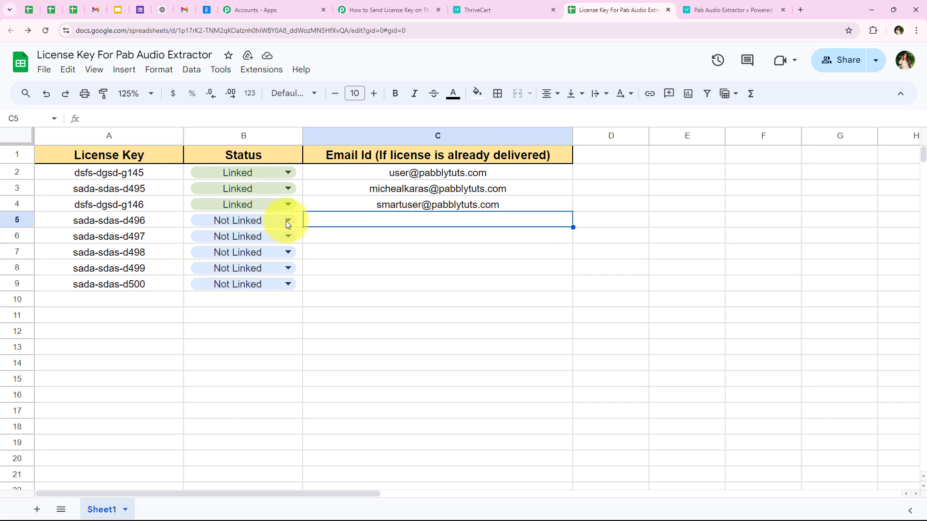
pyautogui.click(381, 6)
pyautogui.scroll(-1, 326, 223)
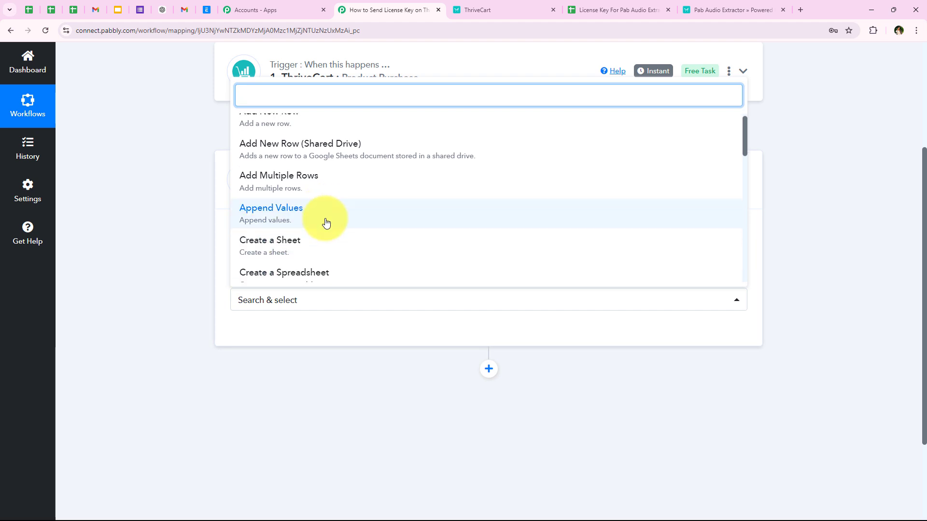
pyautogui.scroll(-5, 325, 222)
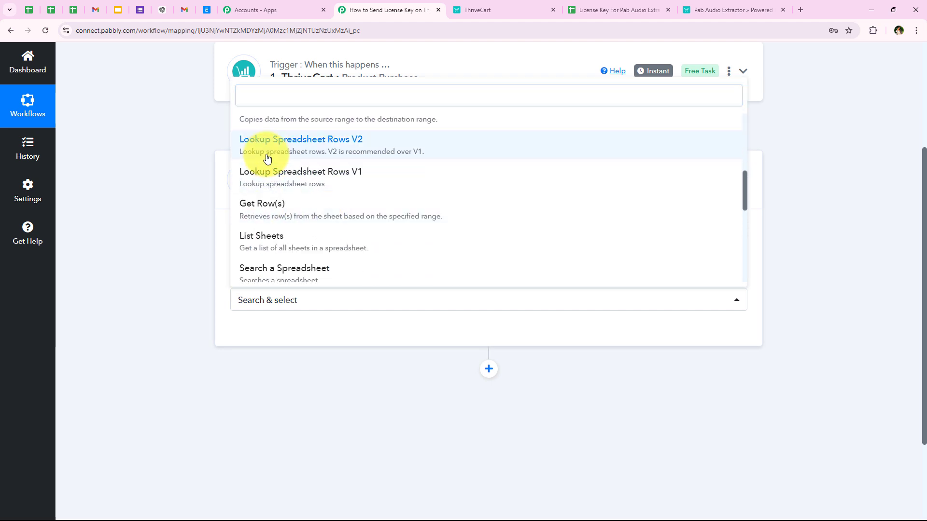
pyautogui.click(267, 159)
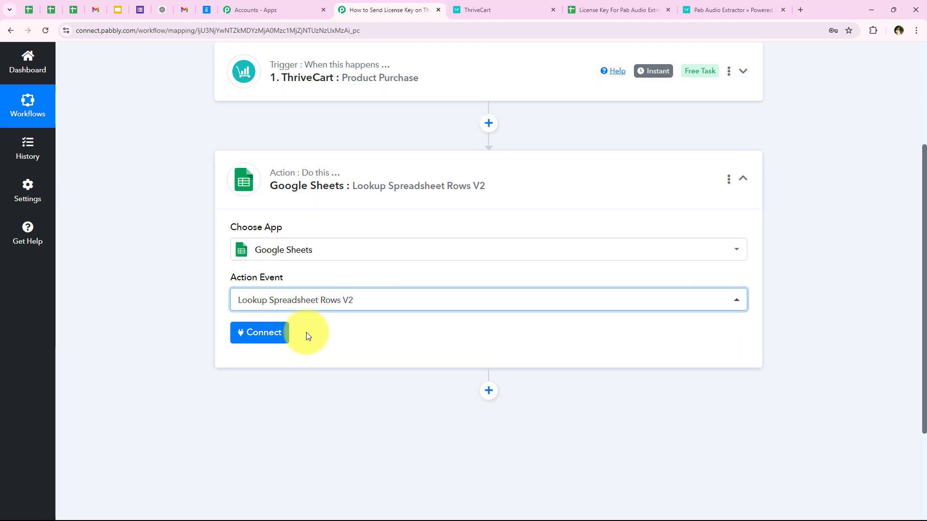
# Add a new connection for the Google Sheets step and choose the Google account for signing in
pyautogui.click(260, 338)
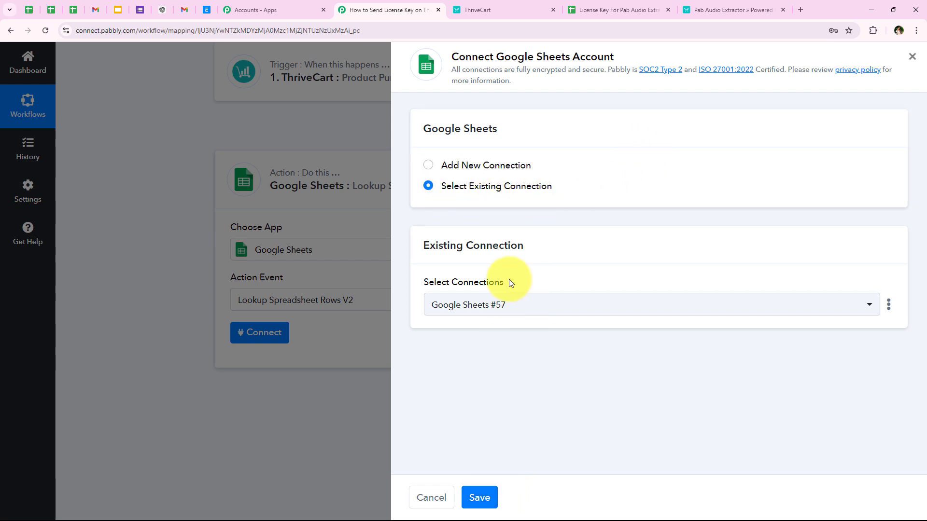
pyautogui.click(466, 170)
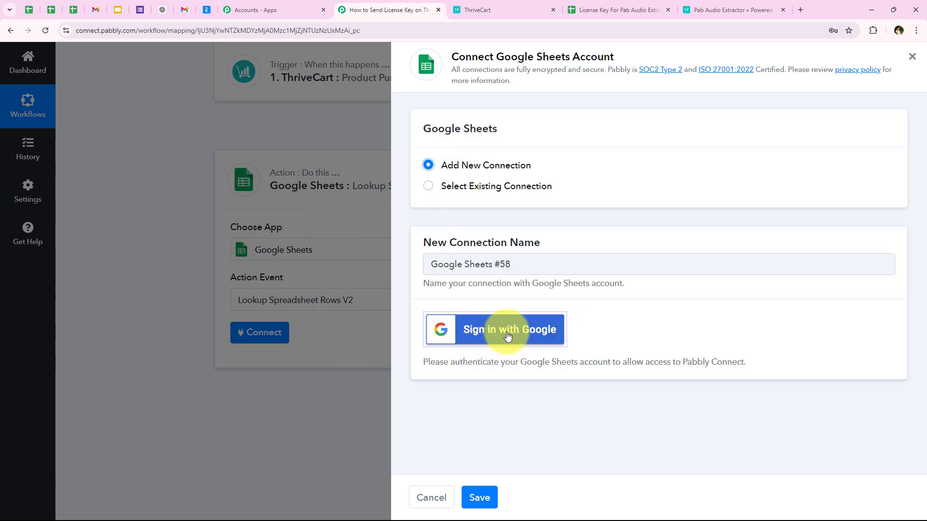
pyautogui.click(532, 334)
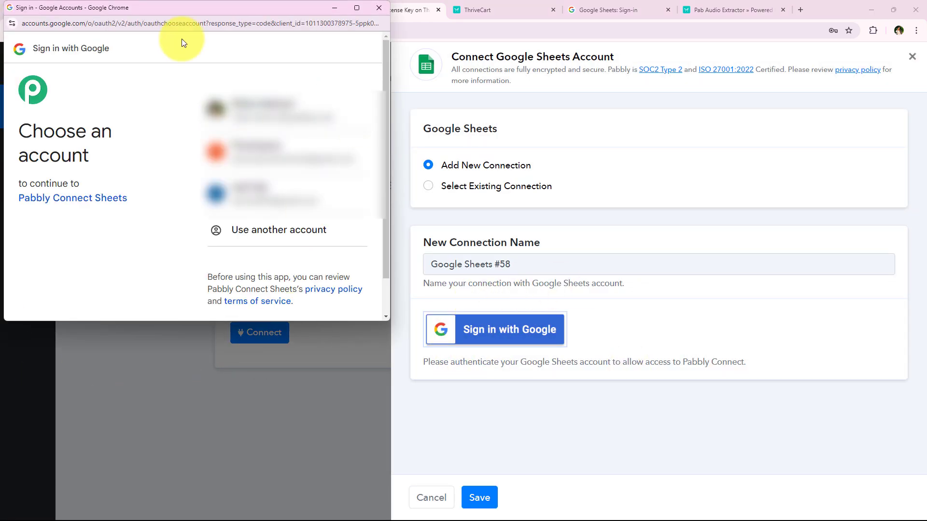
pyautogui.click(244, 92)
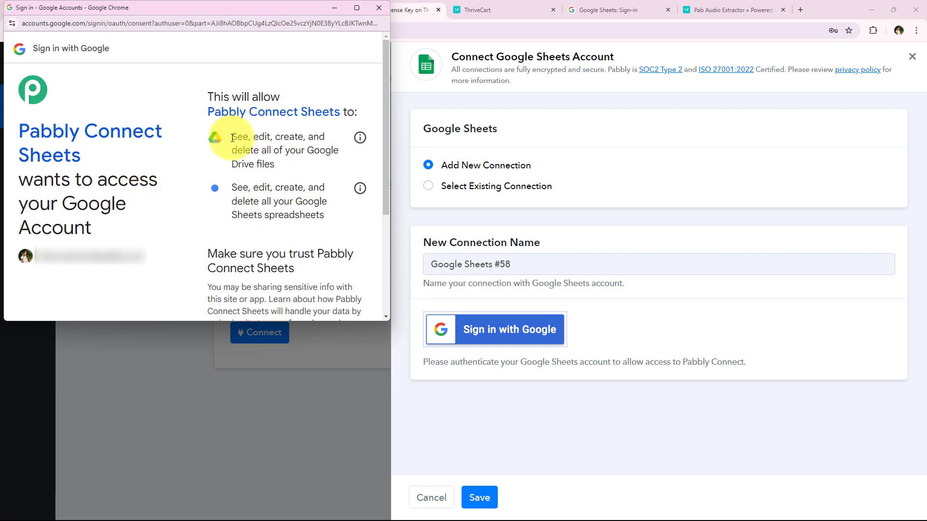
# Review the Google Drive and Sheets permissions requested by Pabbly Connect Sheets and grant the access
pyautogui.moveTo(232, 138); pyautogui.dragTo(331, 213)
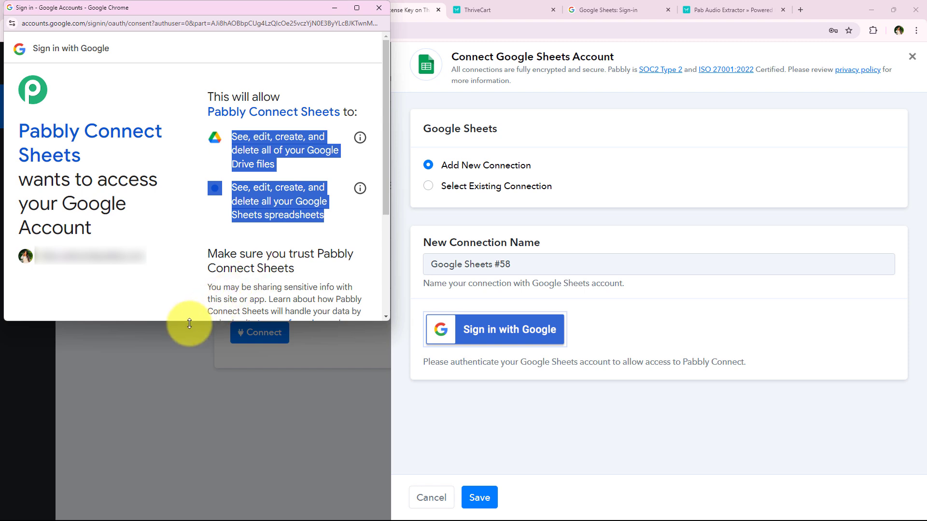
pyautogui.moveTo(189, 324); pyautogui.dragTo(178, 448)
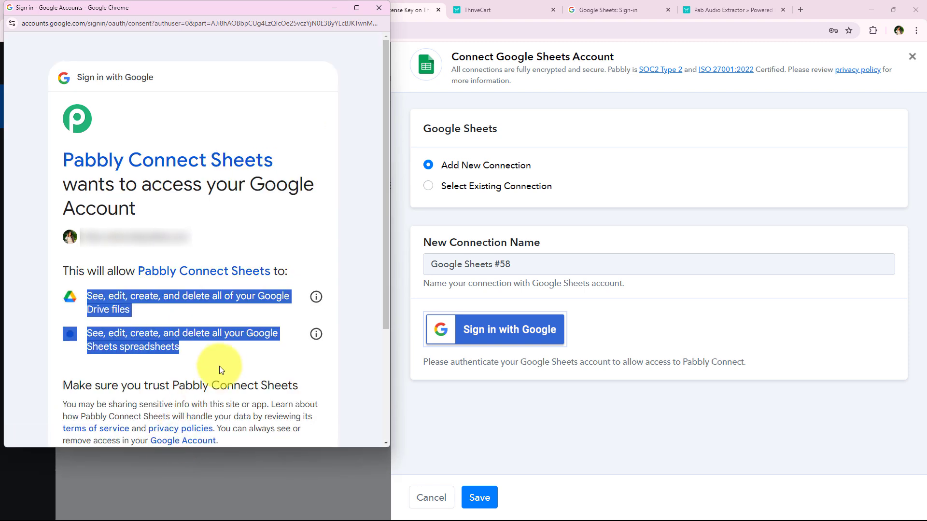
pyautogui.scroll(-3, 221, 401)
pyautogui.click(260, 353)
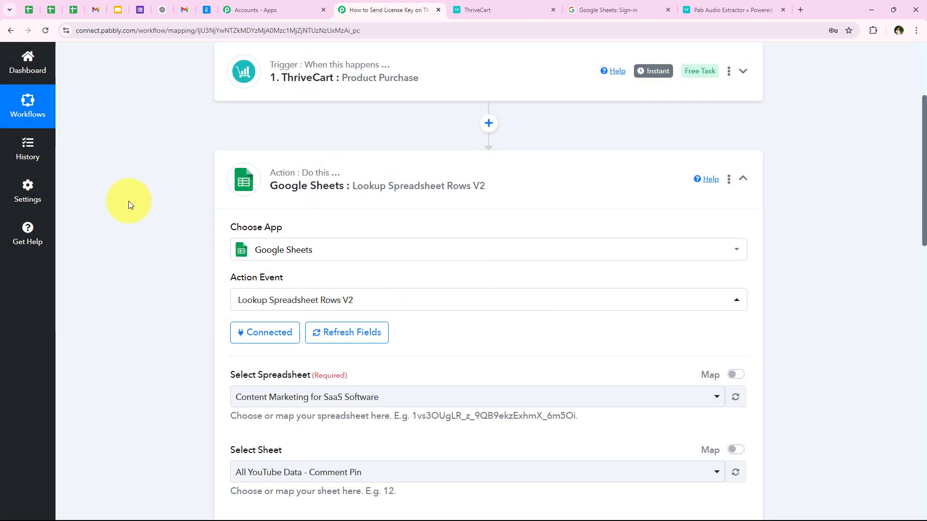
# Check the license key spreadsheet at 125% zoom and select License Key For Pab Audio Extractor as the lookup's spreadsheet
pyautogui.scroll(-3, 195, 309)
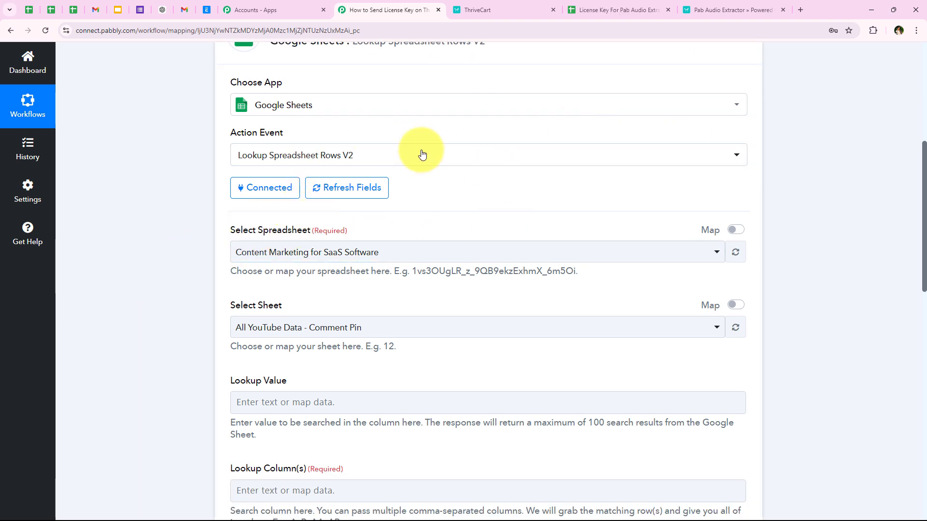
pyautogui.click(596, 2)
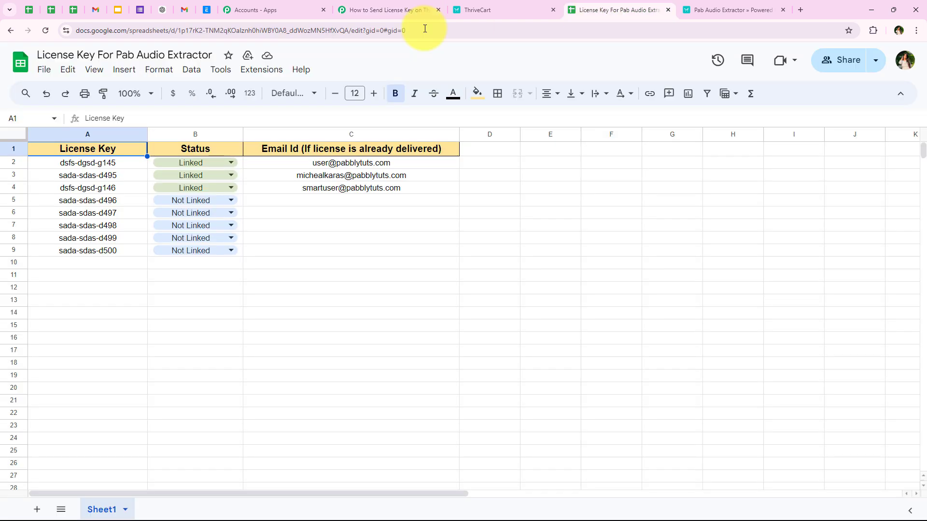
pyautogui.click(147, 93)
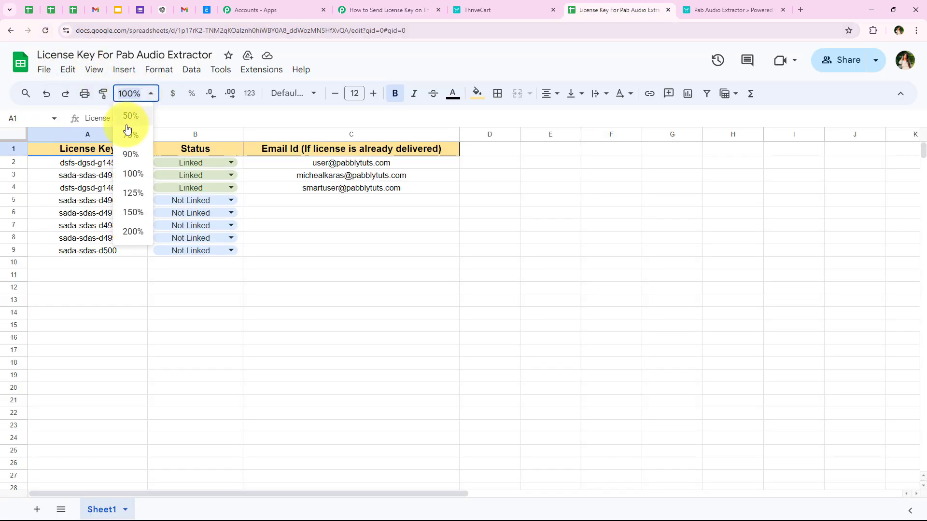
pyautogui.click(132, 193)
pyautogui.click(381, 10)
pyautogui.click(269, 251)
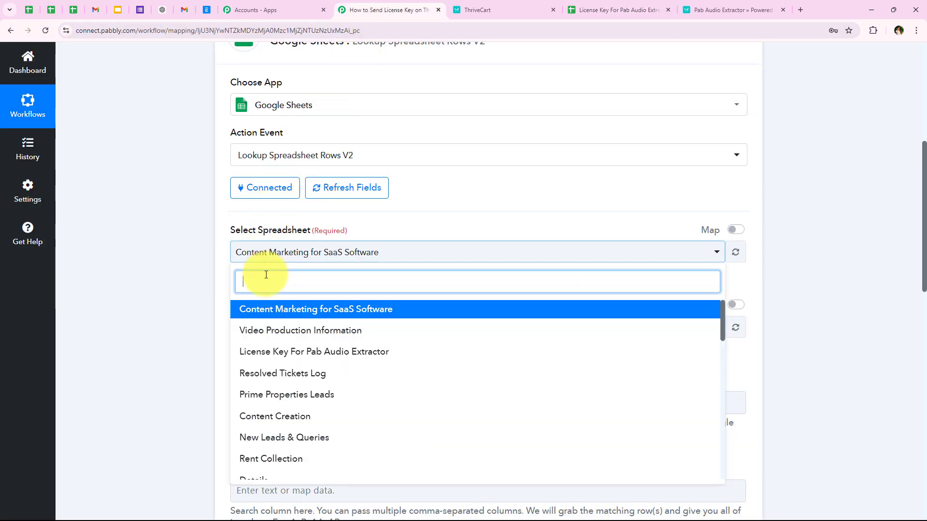
pyautogui.click(291, 353)
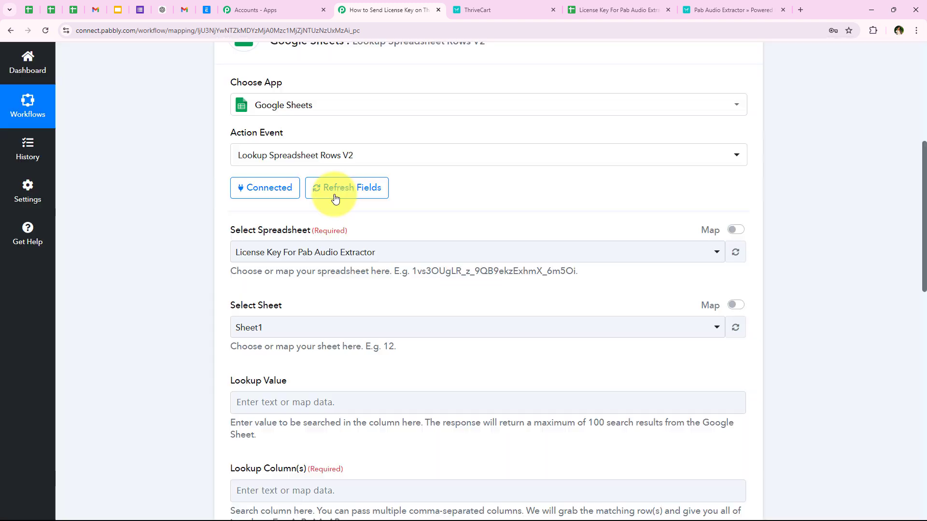
# Compare the lookup's Sheet1 selection with the license key spreadsheet, viewing the spreadsheet at 150% zoom
pyautogui.scroll(-1, 219, 312)
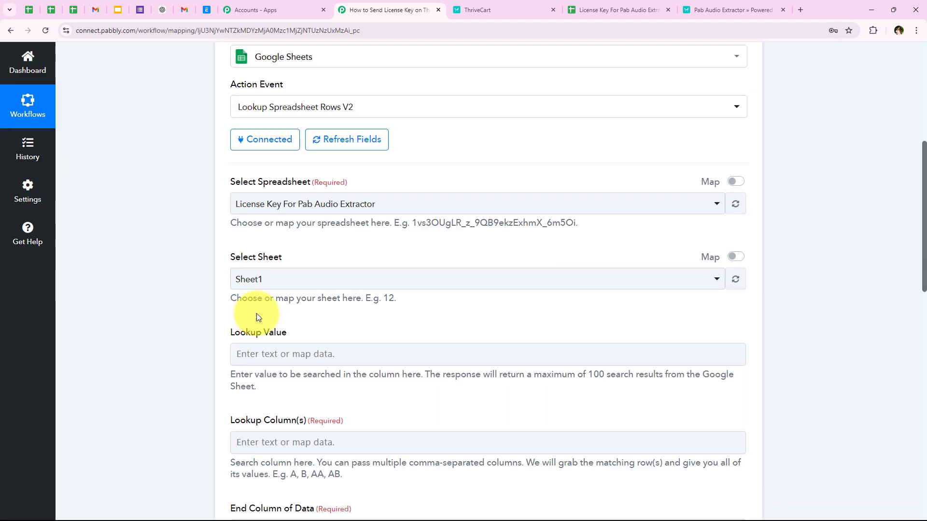
pyautogui.click(250, 280)
pyautogui.click(628, 9)
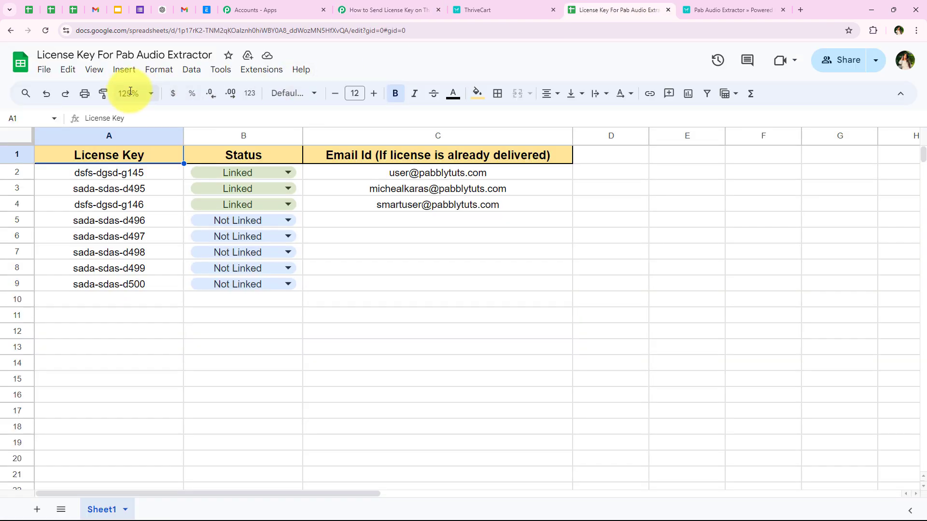
pyautogui.click(130, 92)
pyautogui.click(132, 209)
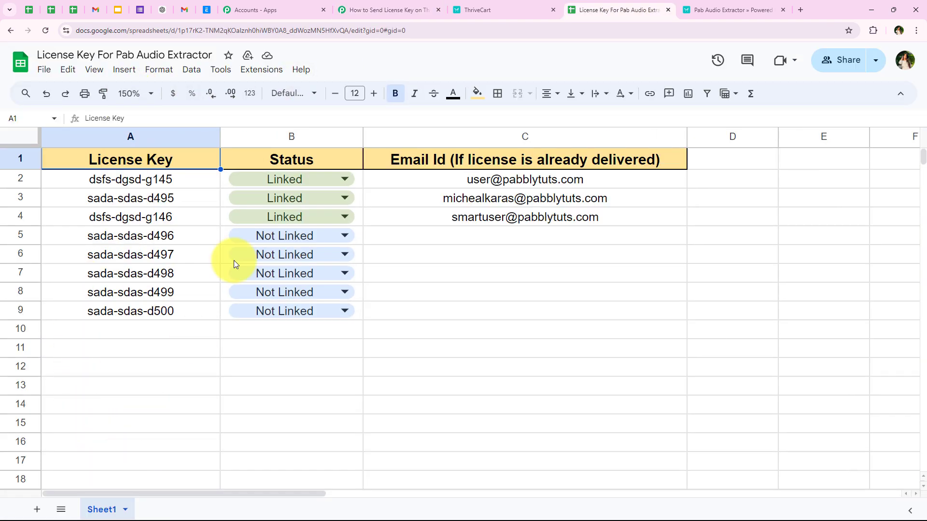
pyautogui.click(382, 9)
# Copy the Not Linked status from cell B5 of the license key spreadsheet and enter it as the Lookup Value
pyautogui.click(168, 212)
pyautogui.scroll(-4, 168, 212)
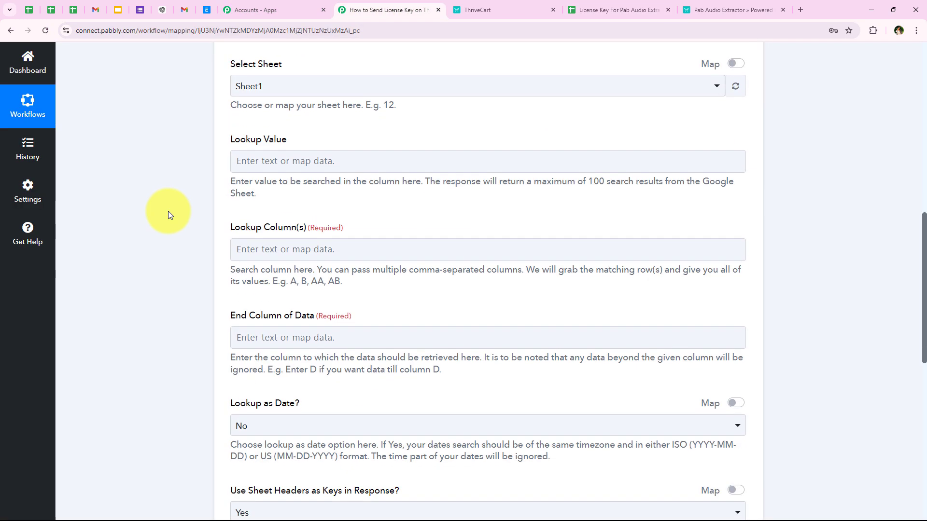
pyautogui.click(160, 211)
pyautogui.click(346, 250)
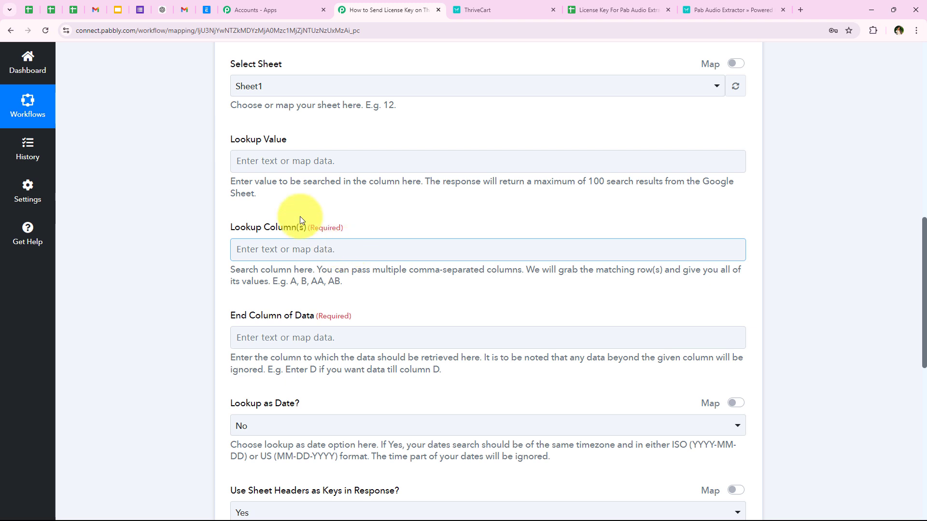
pyautogui.click(579, 7)
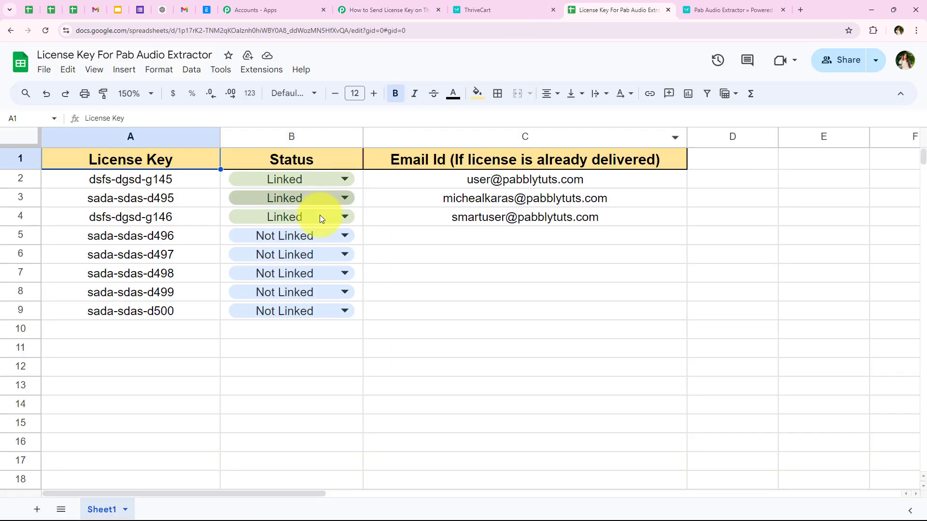
pyautogui.doubleClick(268, 237)
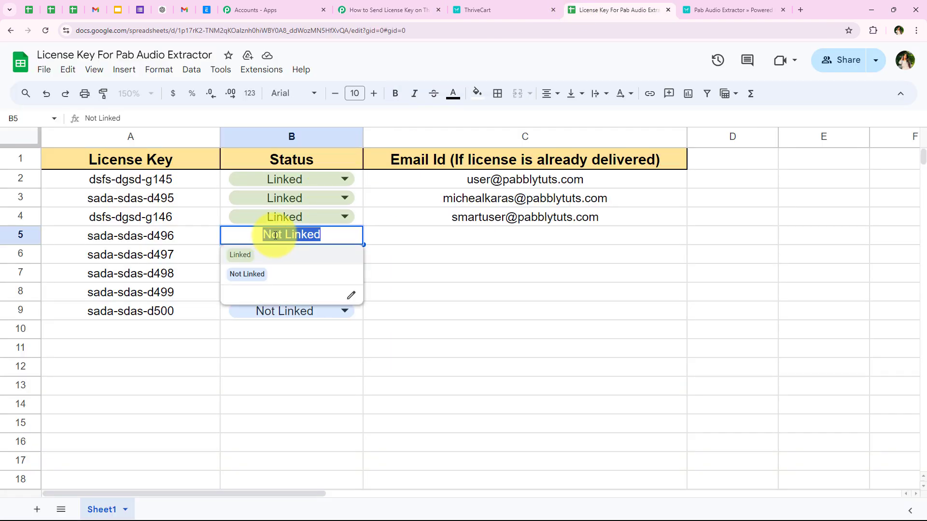
pyautogui.click(536, 255)
pyautogui.click(366, 10)
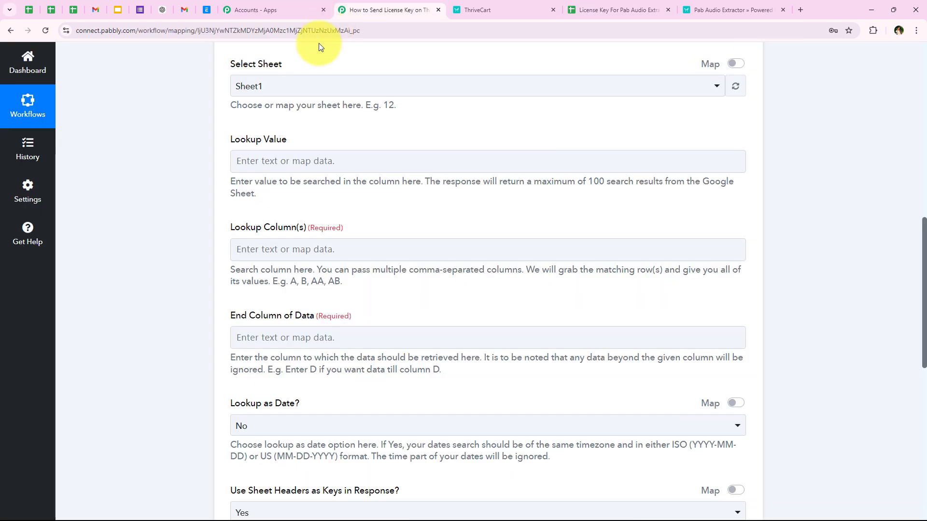
pyautogui.click(275, 163)
pyautogui.click(273, 182)
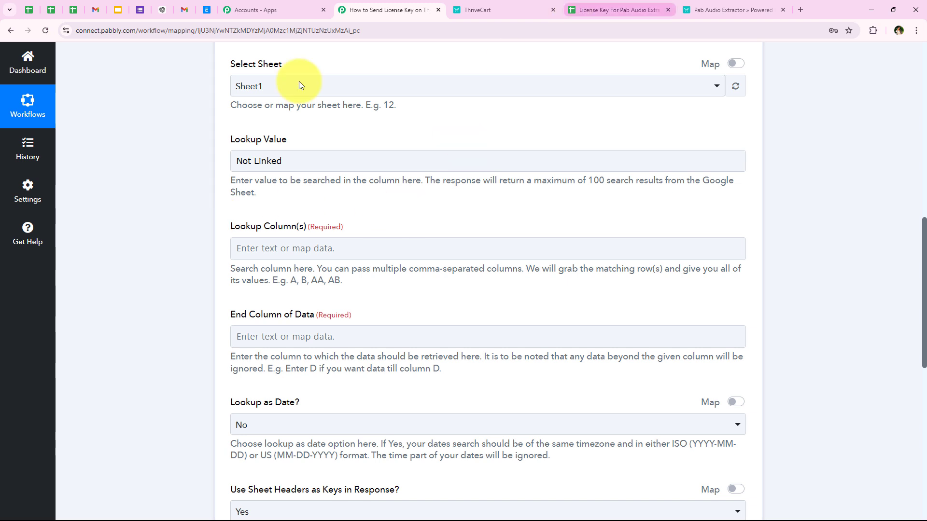
# Check which spreadsheet column holds the Status and set the Lookup Column(s) to B
pyautogui.scroll(-1, 217, 184)
pyautogui.moveTo(227, 182); pyautogui.dragTo(308, 180)
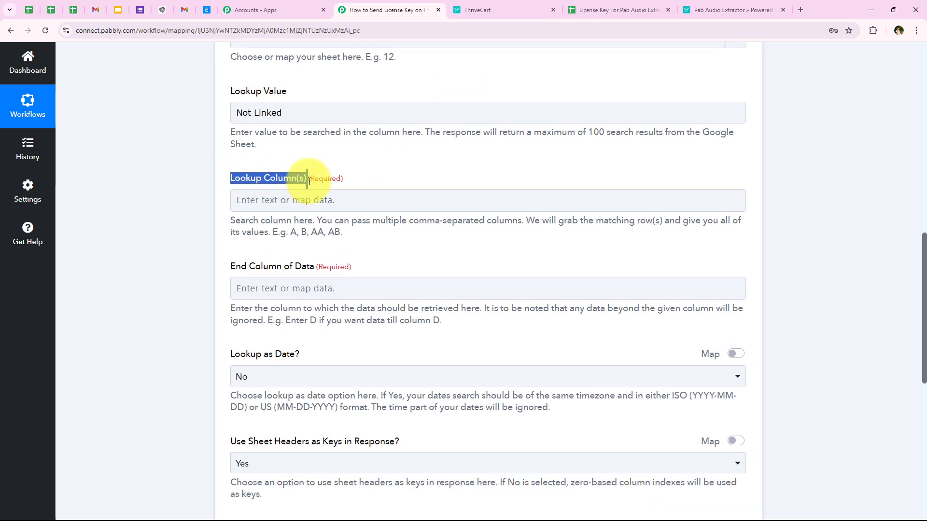
pyautogui.click(540, 227)
pyautogui.click(652, 4)
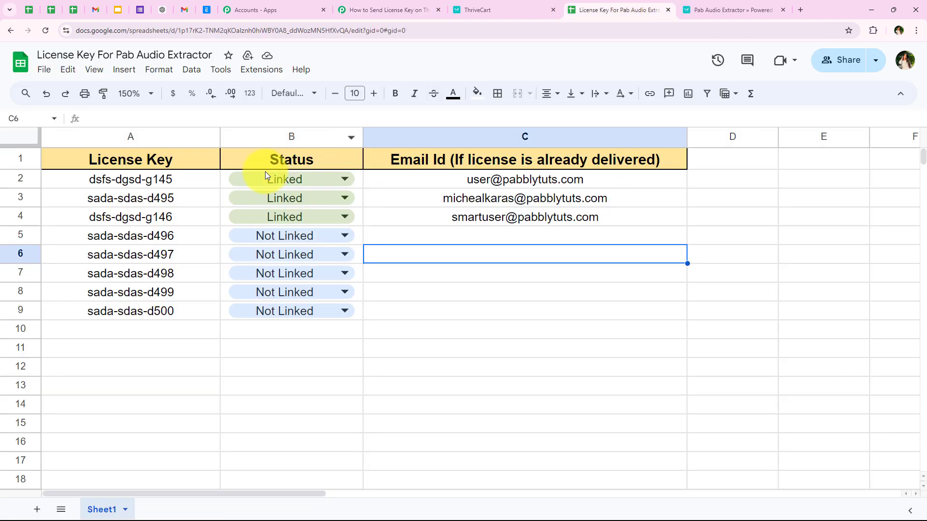
pyautogui.click(374, 8)
pyautogui.click(285, 193)
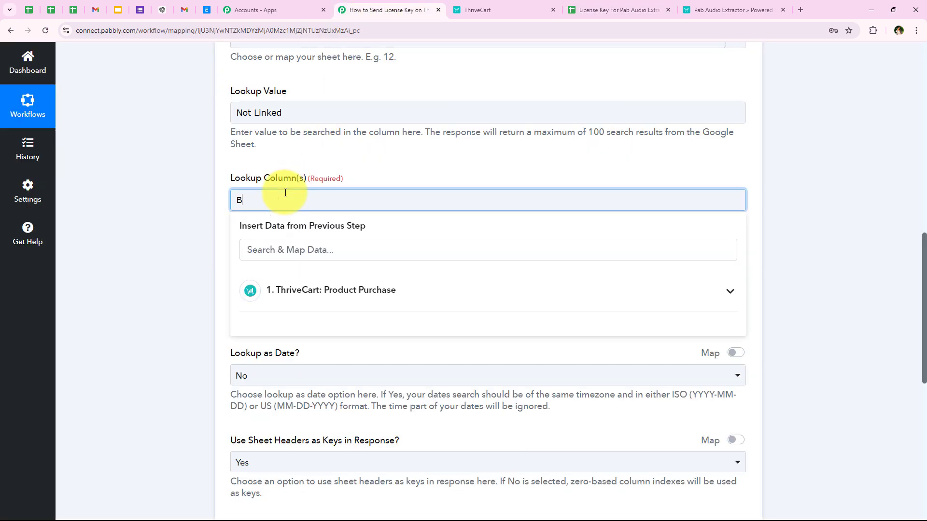
pyautogui.click(223, 141)
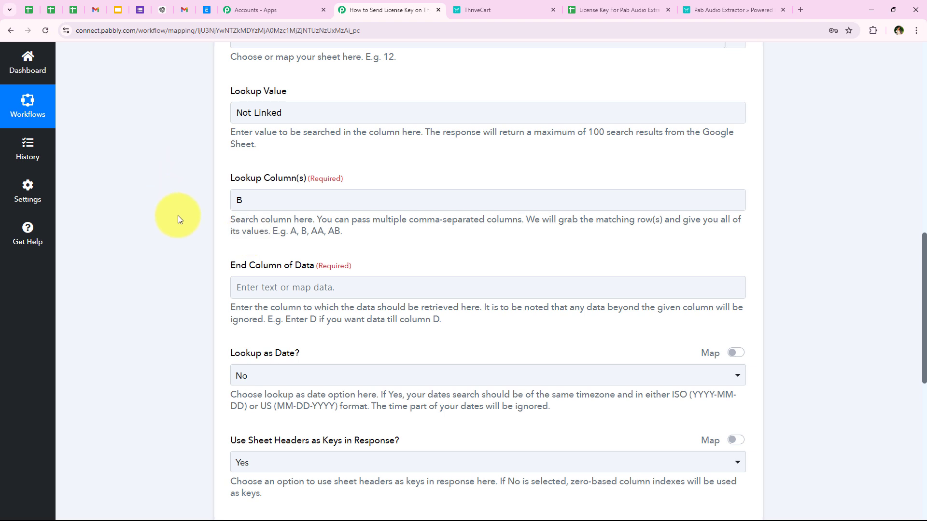
# Check the spreadsheet's columns, set the End Column of Data to B, and review the Lookup as Date setting
pyautogui.scroll(-1, 177, 215)
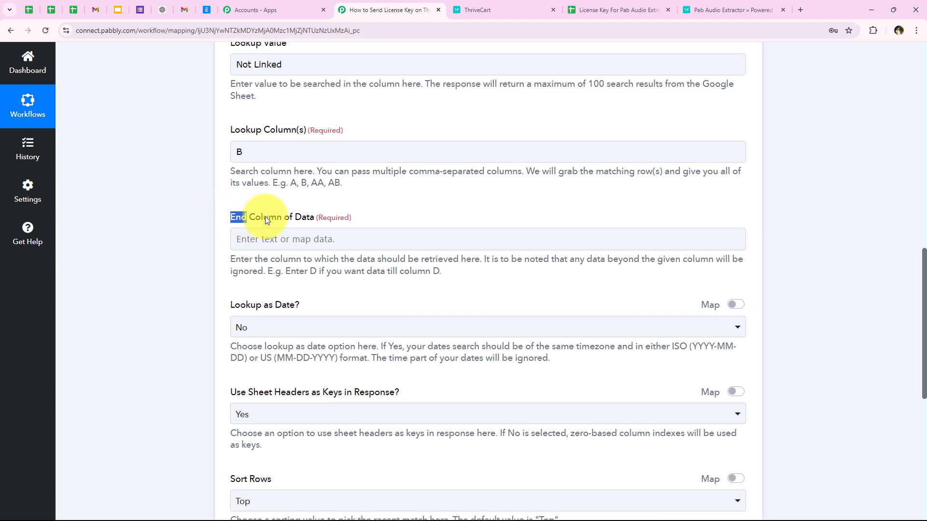
pyautogui.click(301, 239)
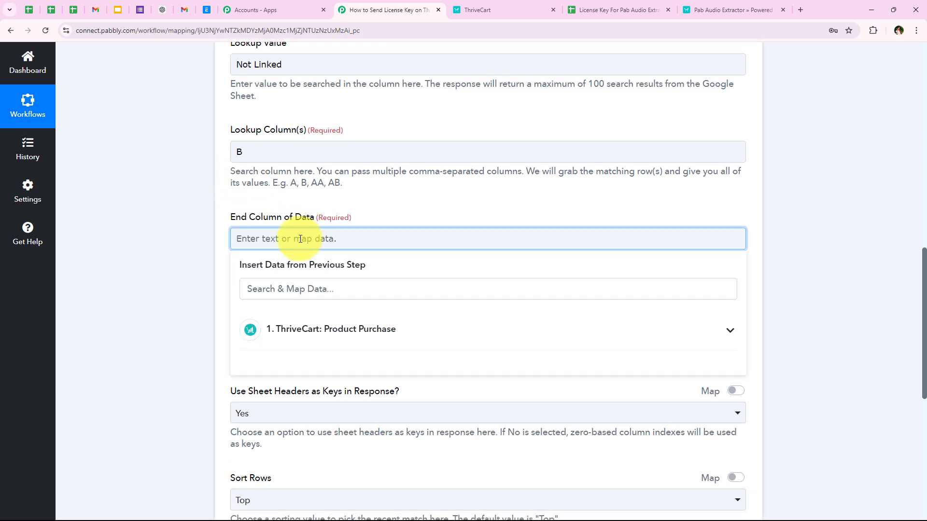
pyautogui.click(436, 217)
pyautogui.click(613, 10)
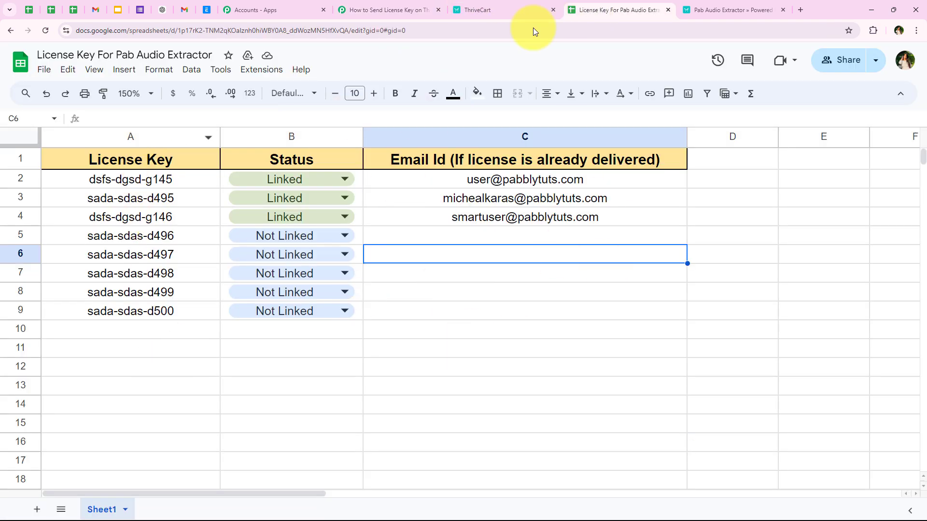
pyautogui.click(390, 10)
pyautogui.scroll(-1, 289, 287)
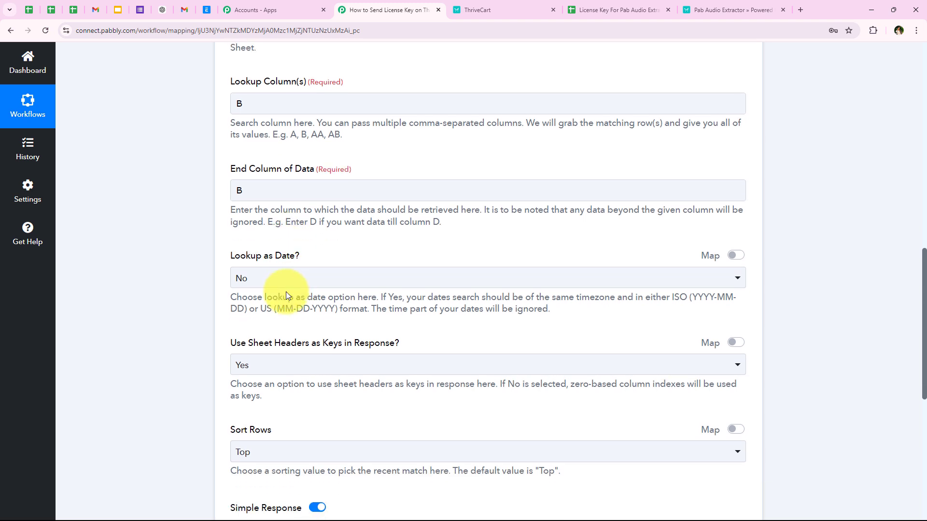
pyautogui.moveTo(231, 256); pyautogui.dragTo(301, 256)
pyautogui.click(301, 256)
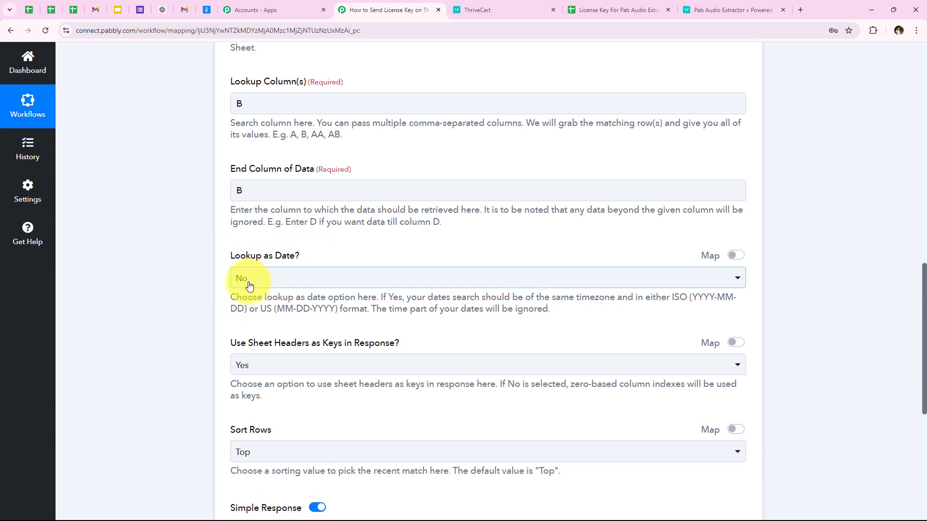
# Review the remaining lookup settings, save the Google Sheets action and send a test request
pyautogui.scroll(-3, 243, 284)
pyautogui.click(169, 290)
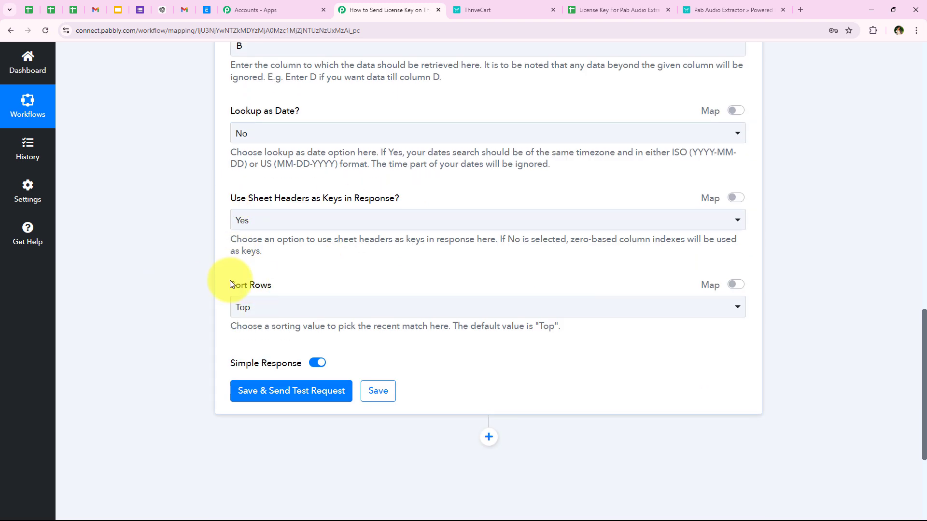
pyautogui.scroll(-2, 195, 390)
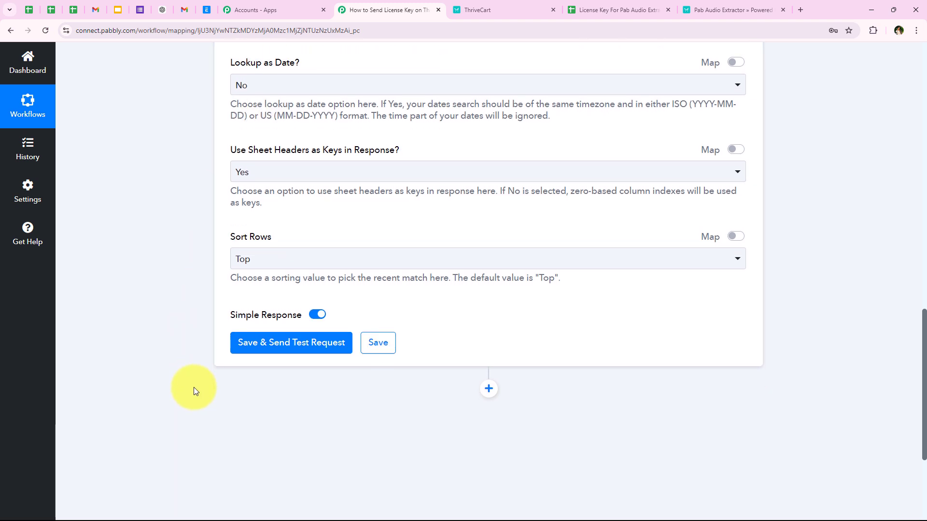
pyautogui.click(245, 292)
pyautogui.scroll(-2, 167, 299)
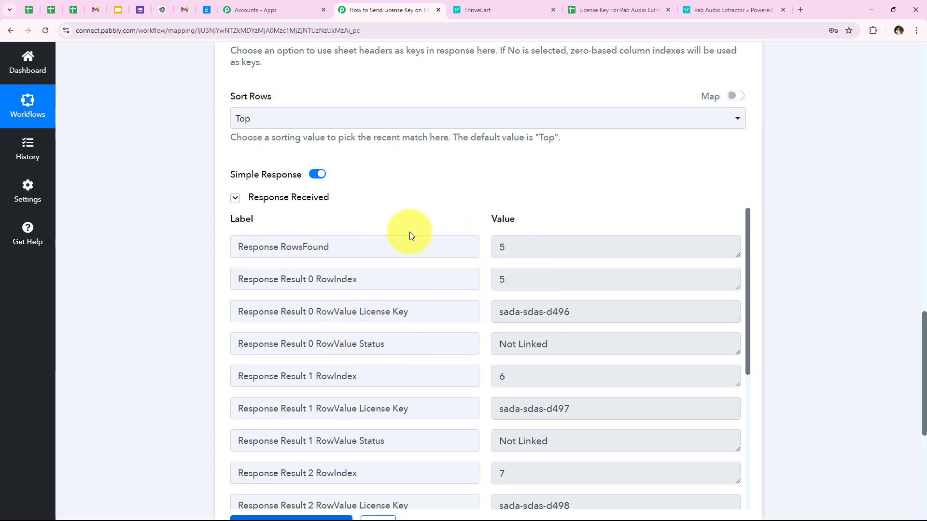
# Compare the first result's row index and license key in the response with row 5 of the license key spreadsheet
pyautogui.click(508, 278)
pyautogui.doubleClick(508, 279)
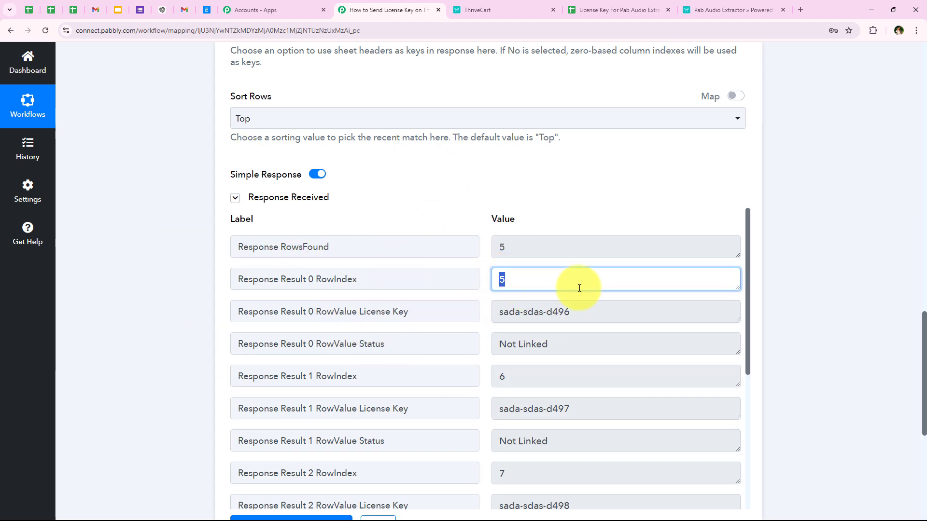
pyautogui.moveTo(602, 324); pyautogui.dragTo(438, 326)
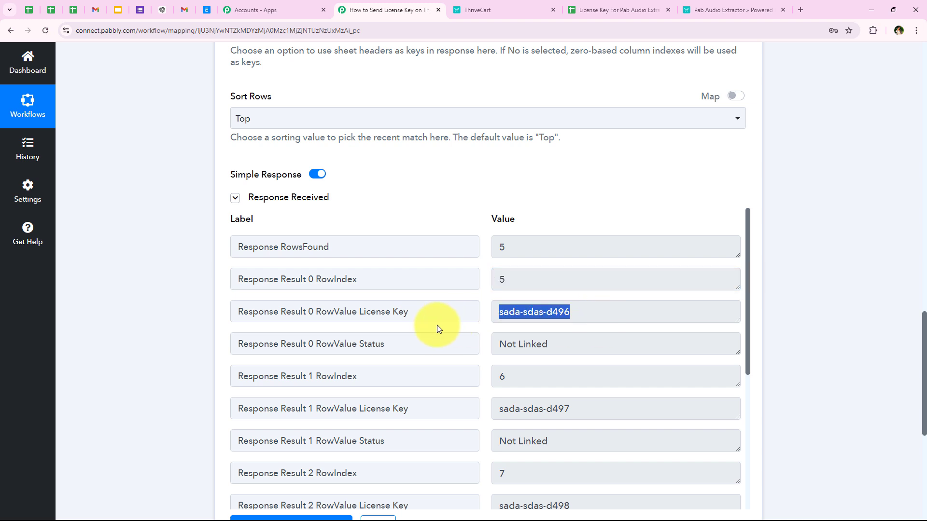
pyautogui.click(503, 325)
pyautogui.click(623, 8)
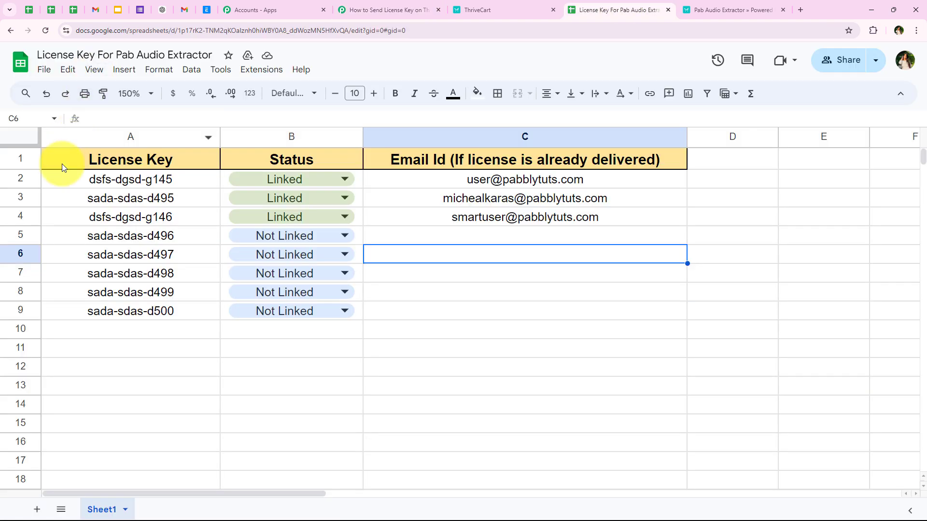
pyautogui.click(15, 234)
pyautogui.click(345, 8)
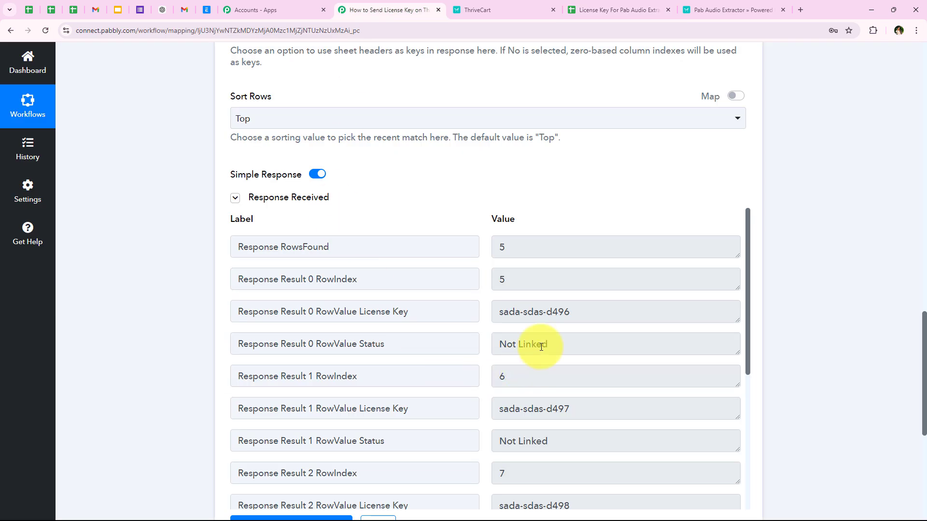
# Review the remaining lookup results and compare them with the Not Linked rows and first available key in the spreadsheet
pyautogui.scroll(-5, 502, 392)
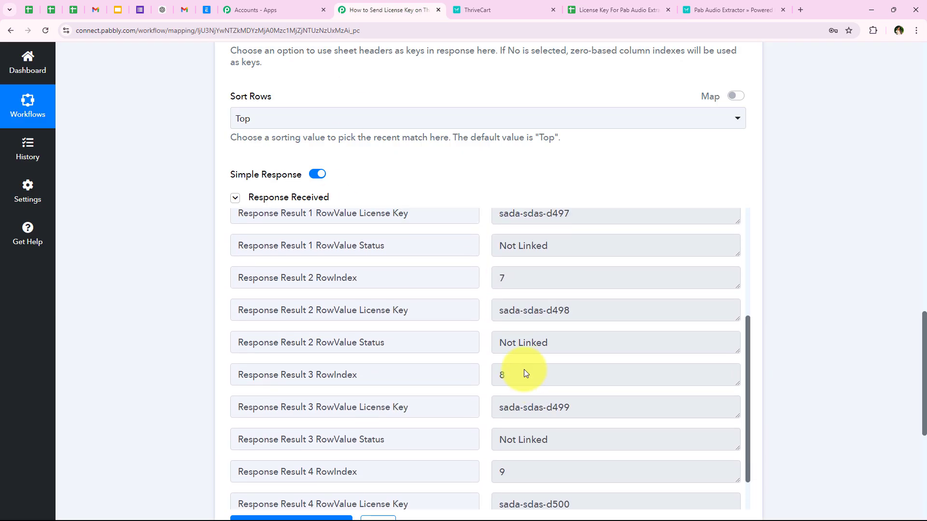
pyautogui.scroll(-2, 200, 267)
pyautogui.scroll(3, 199, 265)
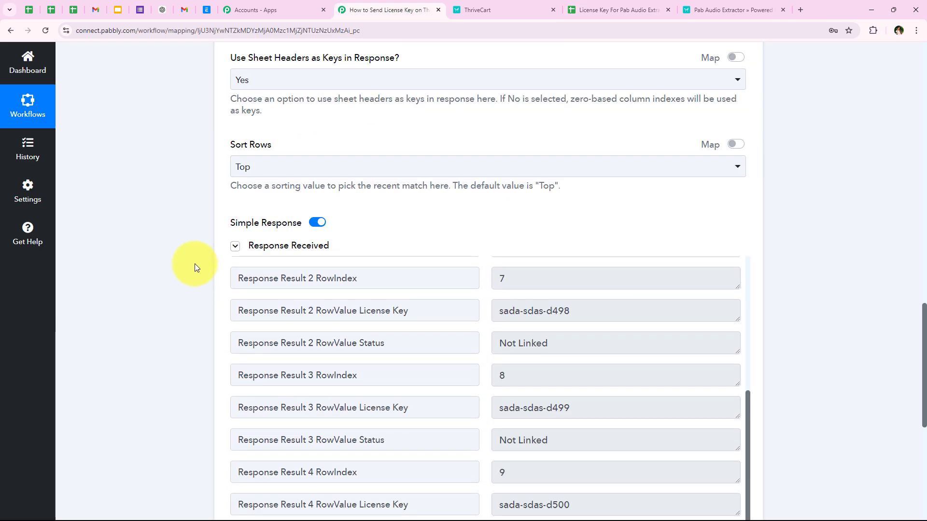
pyautogui.click(647, 9)
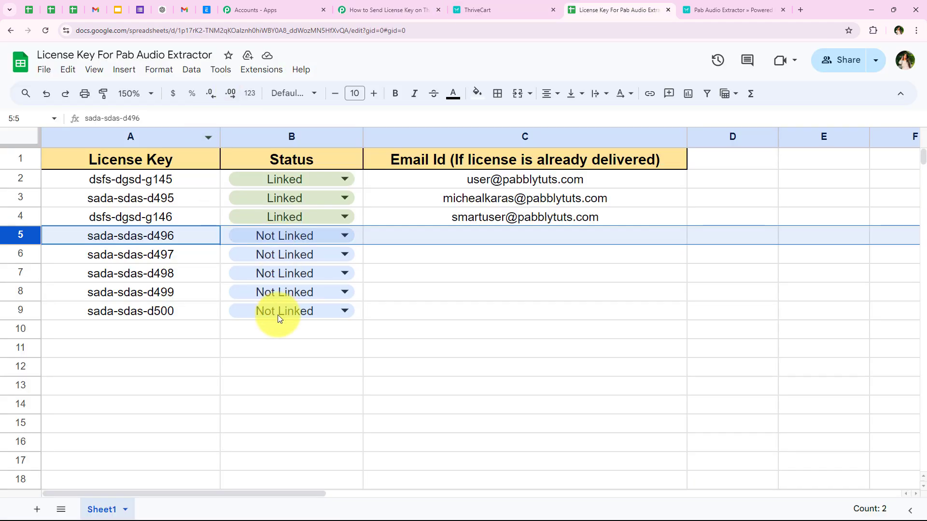
pyautogui.click(463, 239)
pyautogui.click(387, 10)
pyautogui.scroll(6, 144, 303)
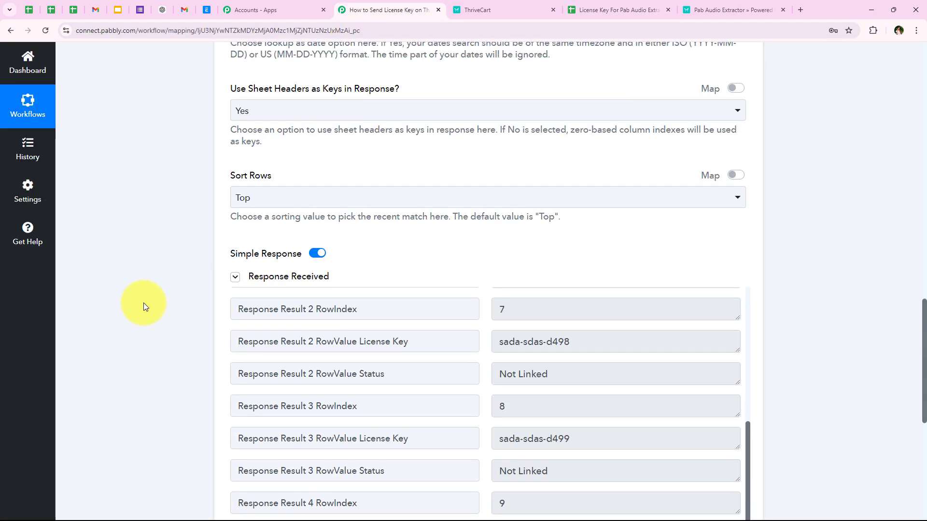
pyautogui.scroll(6, 144, 302)
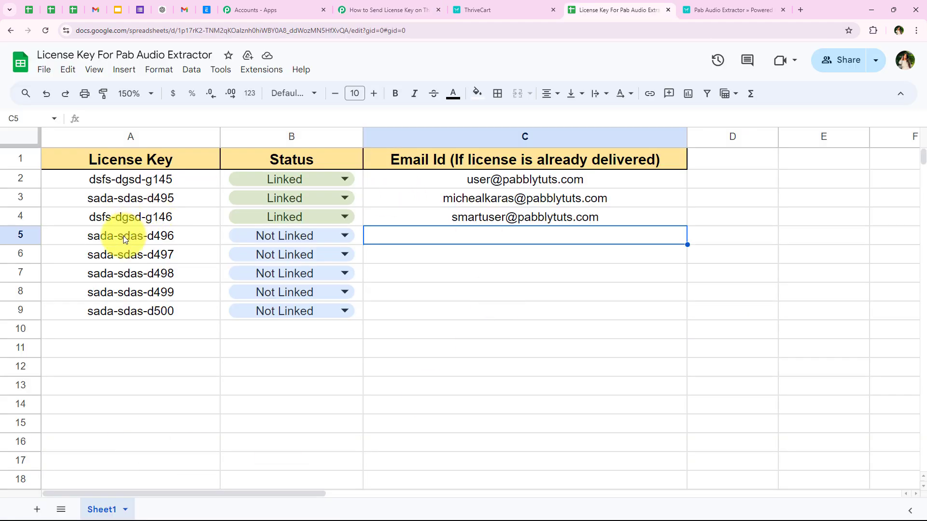
pyautogui.click(123, 236)
pyautogui.click(386, 10)
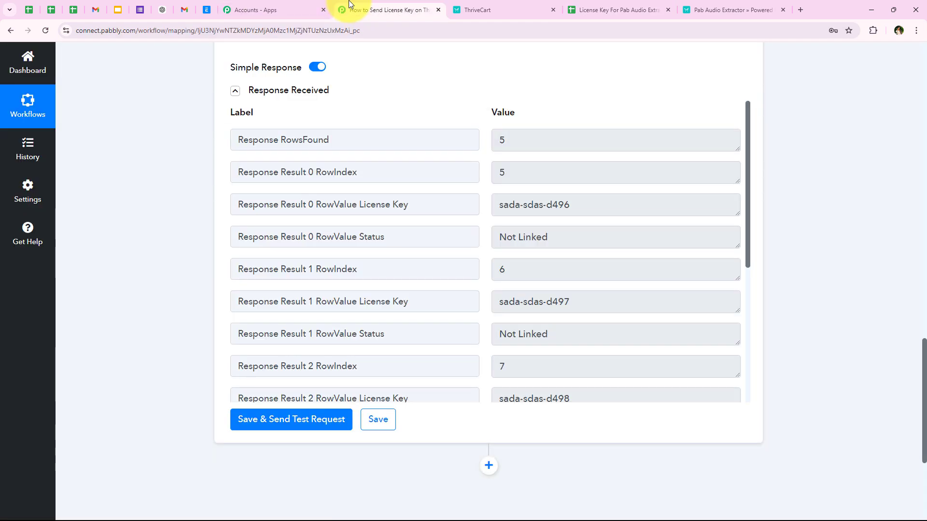
# Add an action step after the Google Sheets lookup and choose Gmail as its app
pyautogui.scroll(1, 365, 400)
pyautogui.scroll(-2, 519, 467)
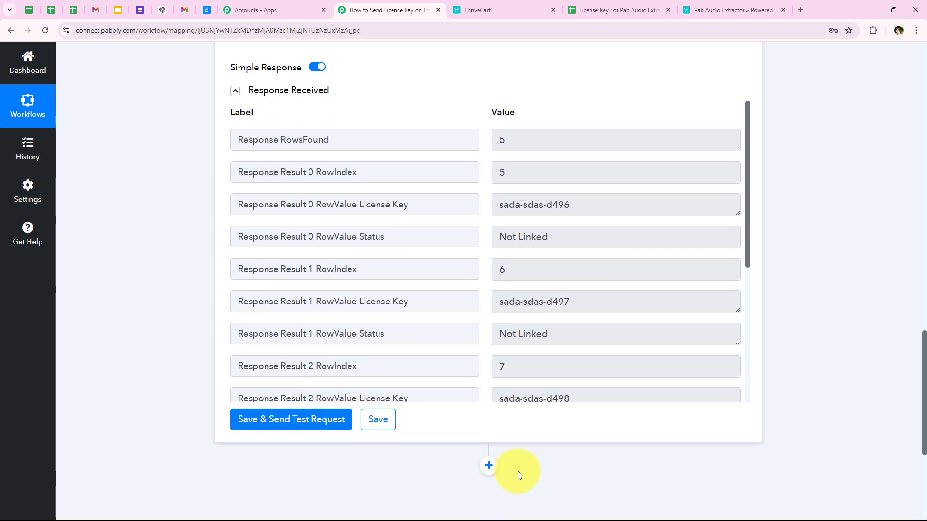
pyautogui.click(486, 467)
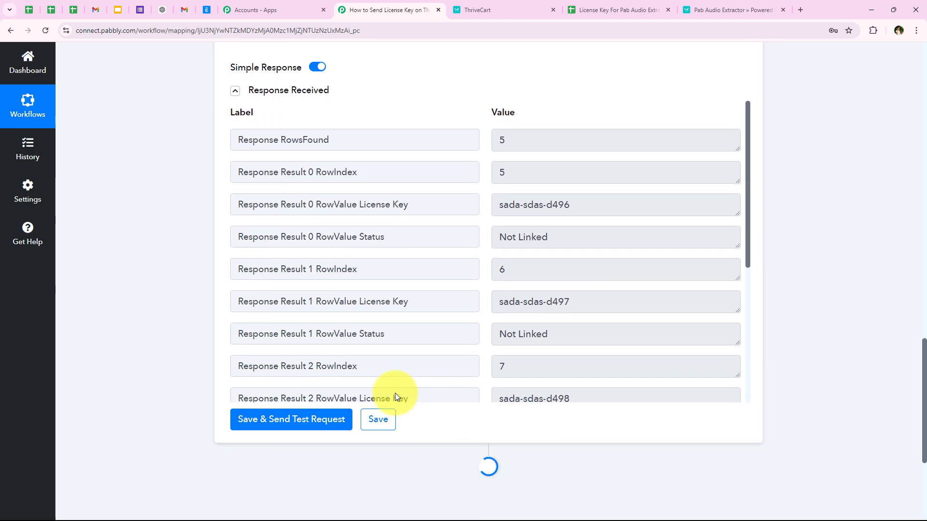
pyautogui.scroll(-2, 254, 340)
pyautogui.scroll(2, 163, 293)
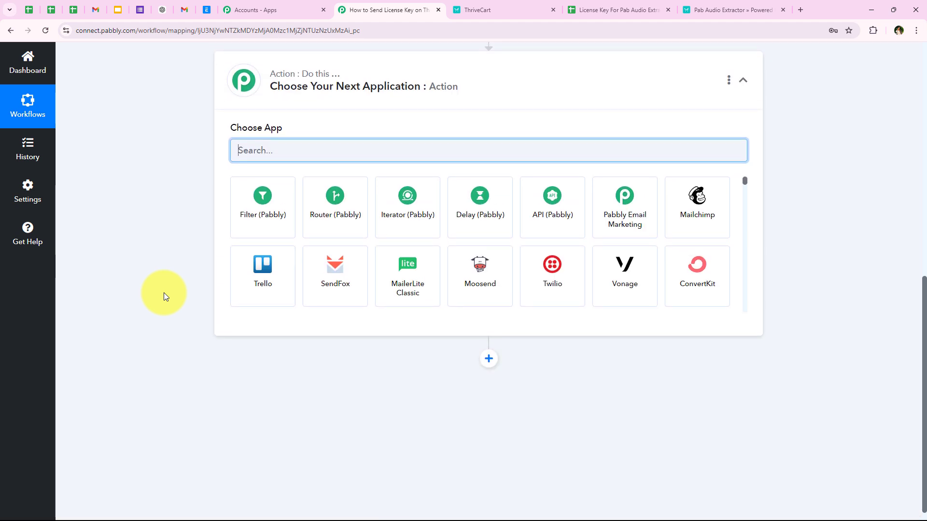
pyautogui.scroll(3, 163, 293)
pyautogui.write('Gmail')
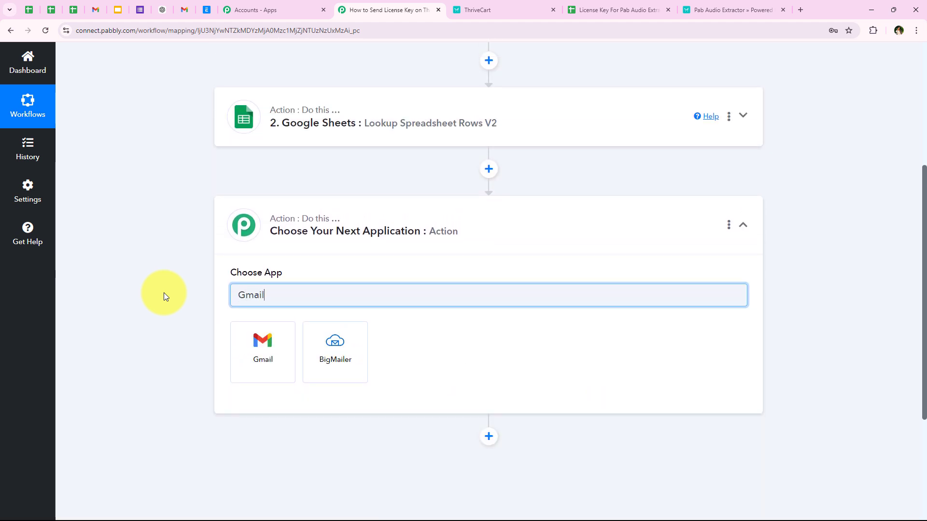
pyautogui.click(256, 333)
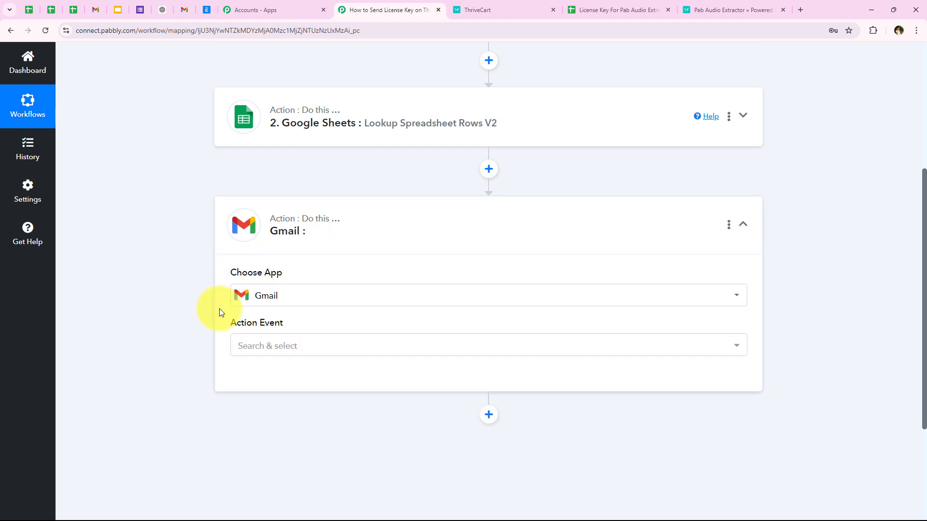
# Set the Gmail step's action event to Send Email (V2)
pyautogui.moveTo(228, 328); pyautogui.dragTo(287, 328)
pyautogui.click(285, 342)
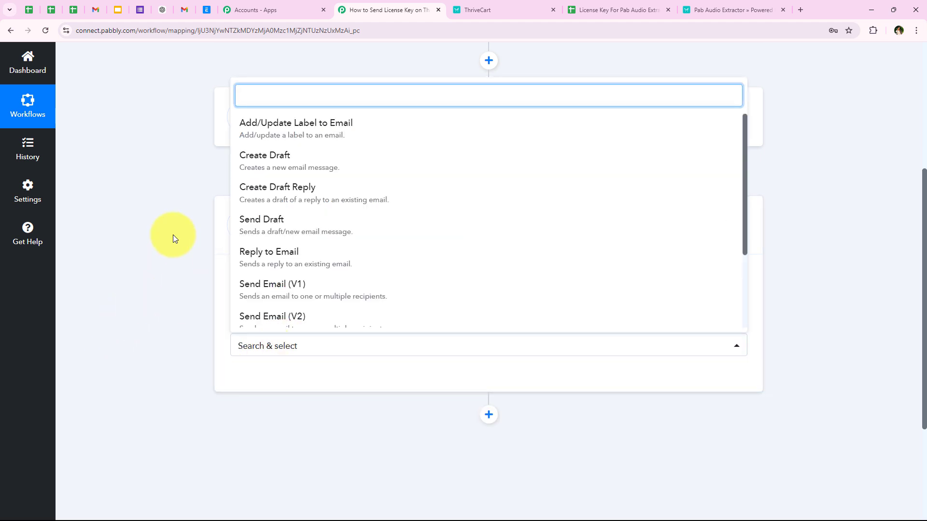
pyautogui.click(306, 328)
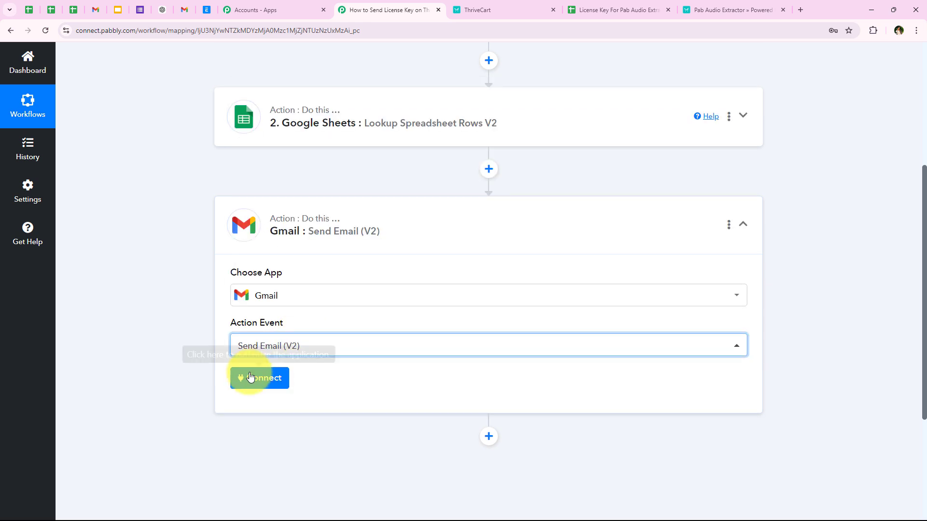
# Create a new Gmail connection for the step, authorizing Pabbly Connect with the third listed Google account
pyautogui.click(249, 378)
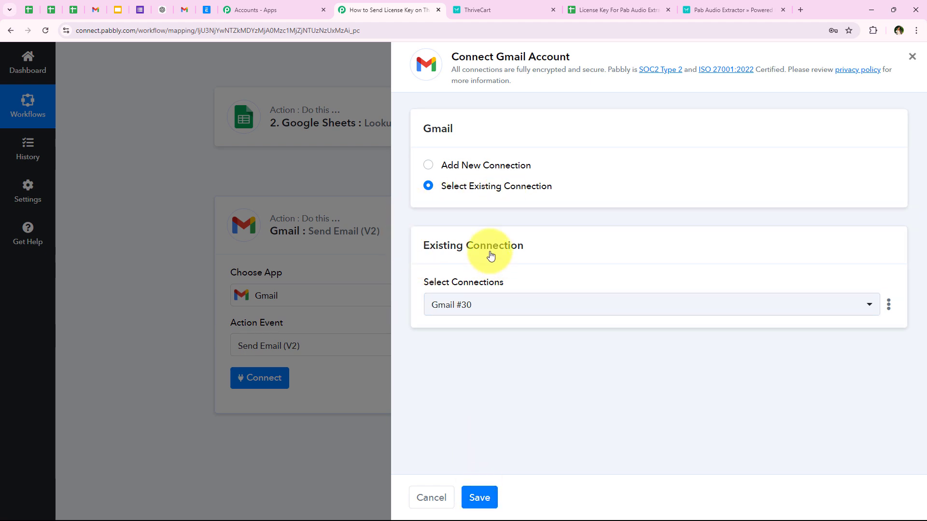
pyautogui.click(488, 165)
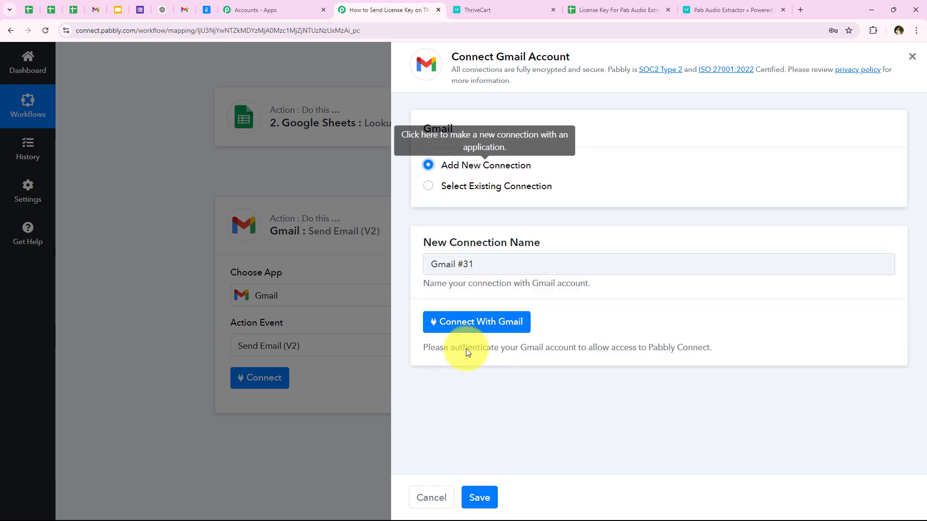
pyautogui.click(471, 322)
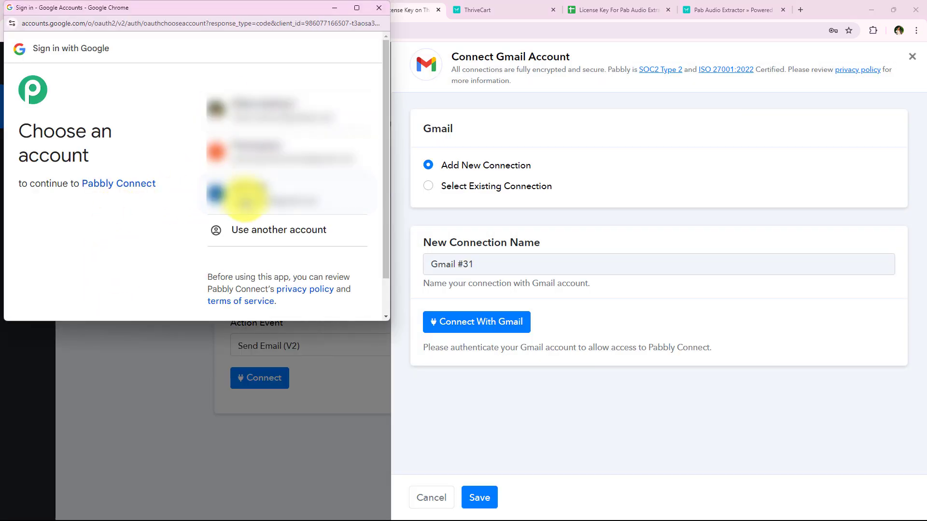
pyautogui.click(244, 194)
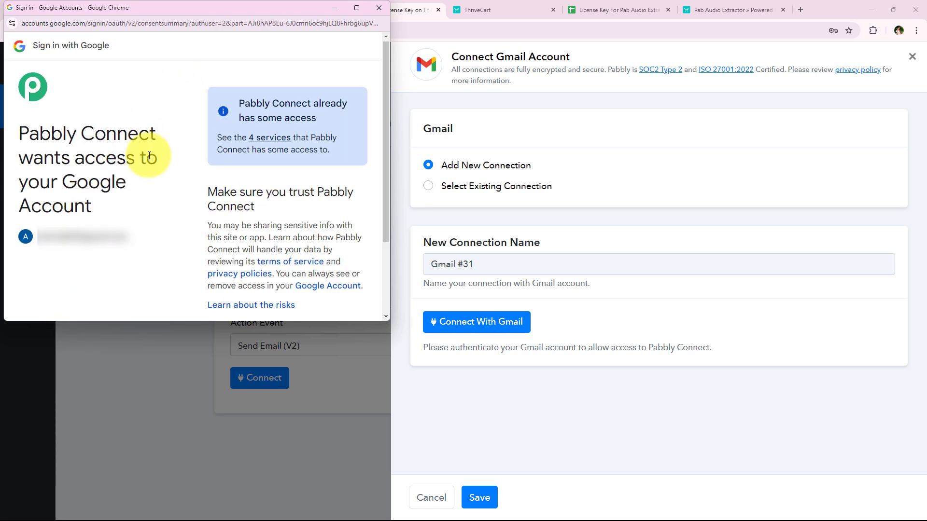
pyautogui.scroll(-2, 150, 152)
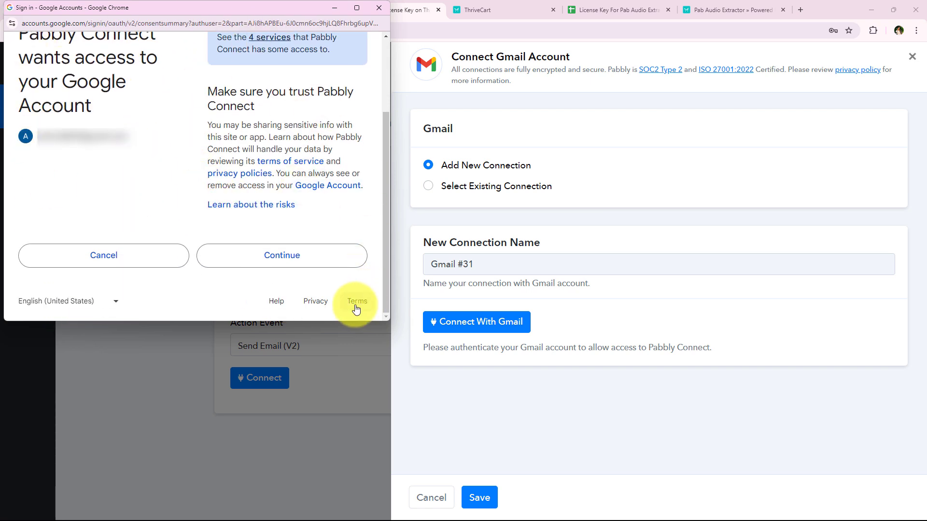
pyautogui.click(313, 266)
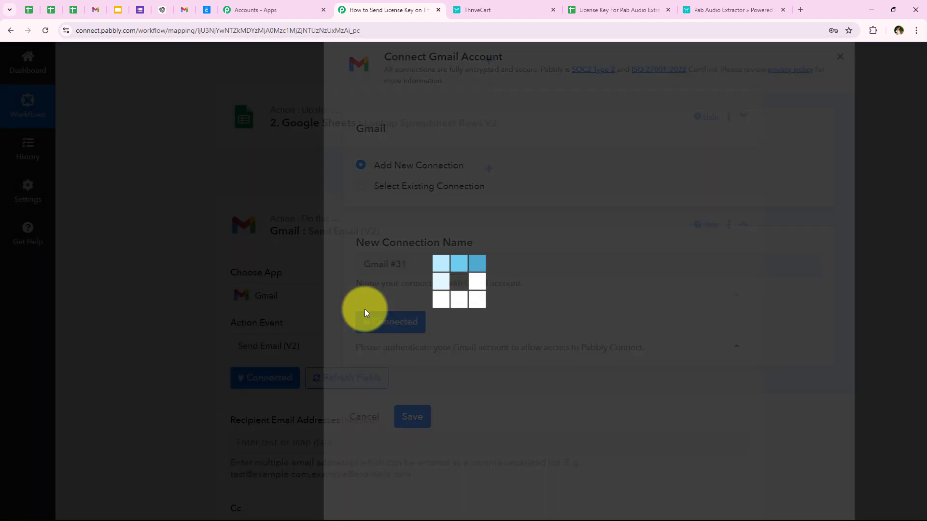
# Inspect the previous-step data offered for the Recipient Email Addresses field of the Gmail step
pyautogui.scroll(-1, 455, 224)
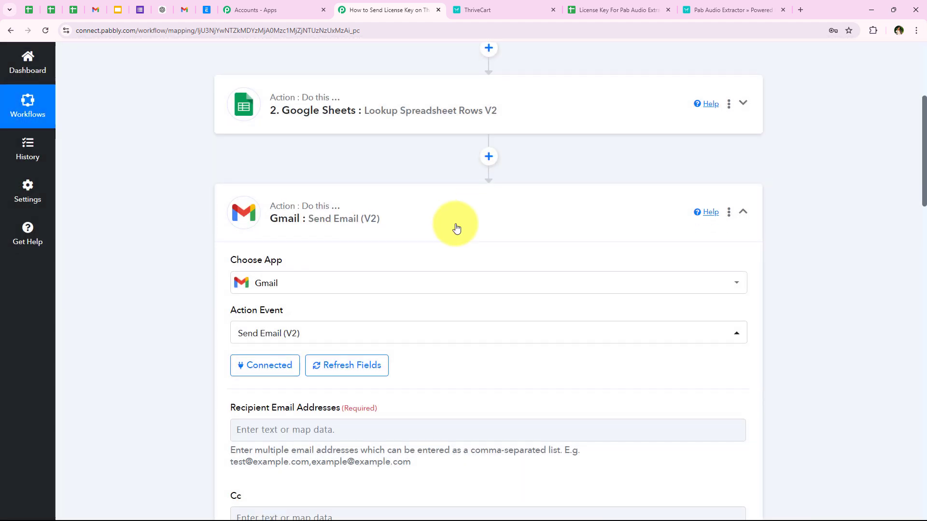
pyautogui.scroll(-1, 454, 226)
pyautogui.scroll(-1, 445, 226)
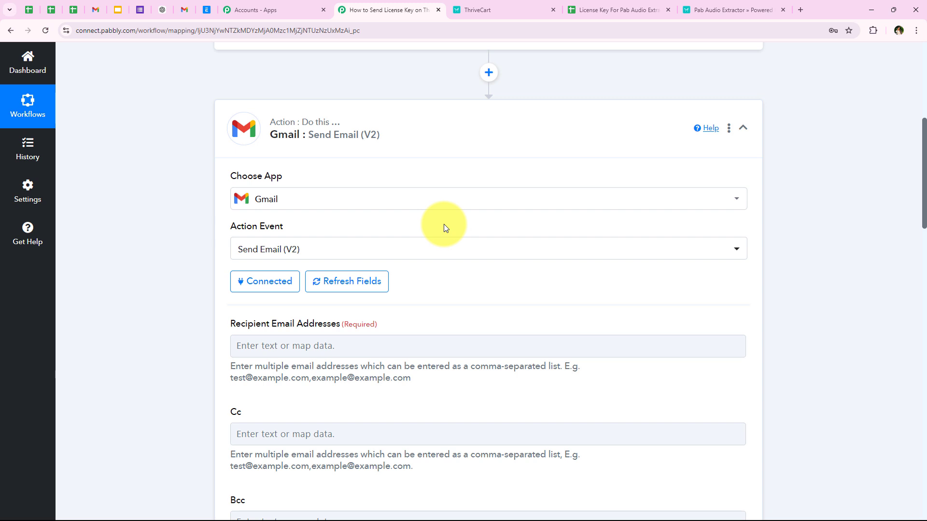
pyautogui.scroll(-1, 444, 224)
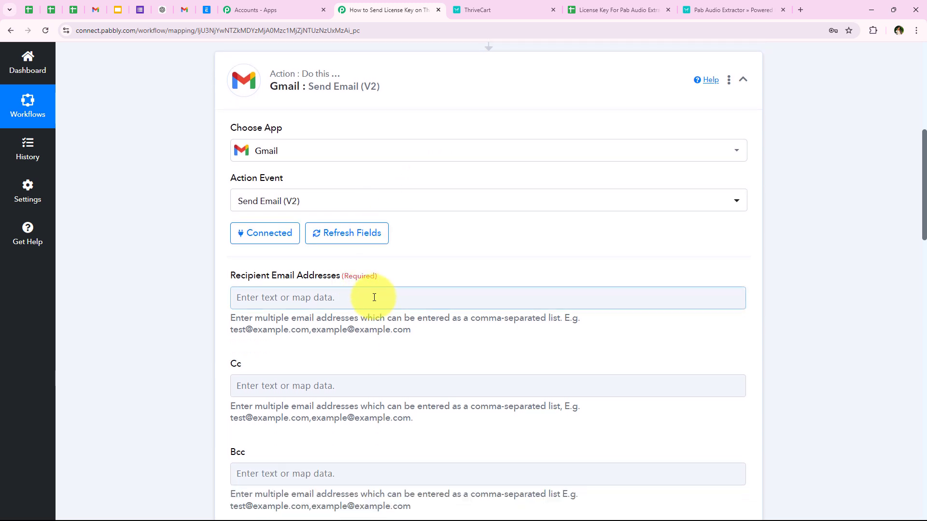
pyautogui.click(374, 298)
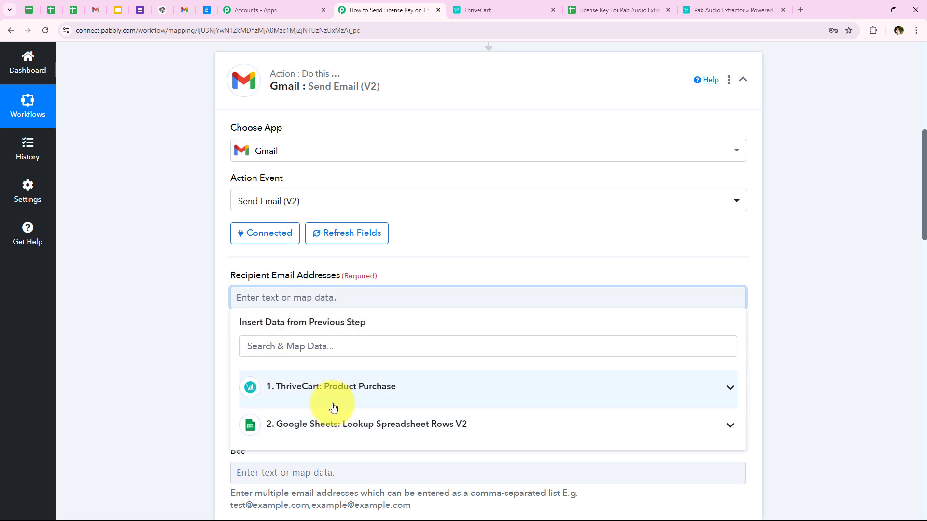
pyautogui.click(201, 296)
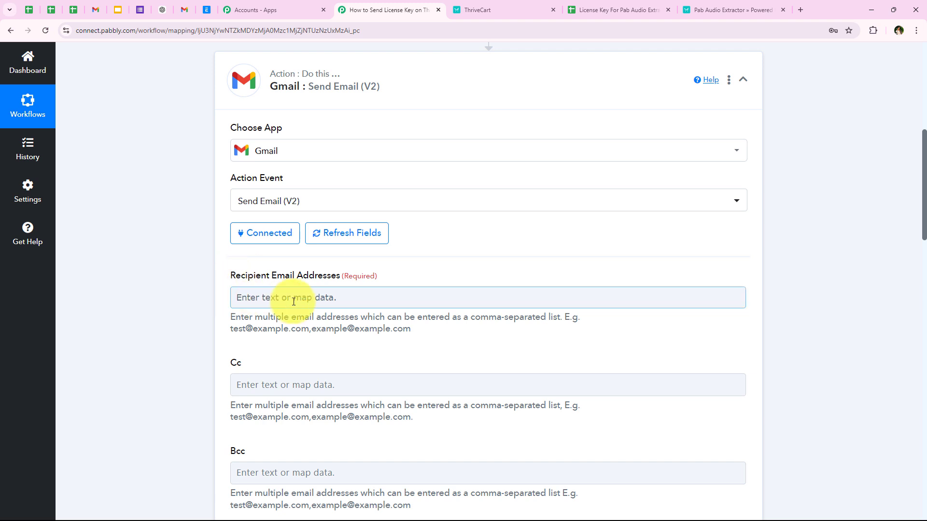
pyautogui.click(273, 302)
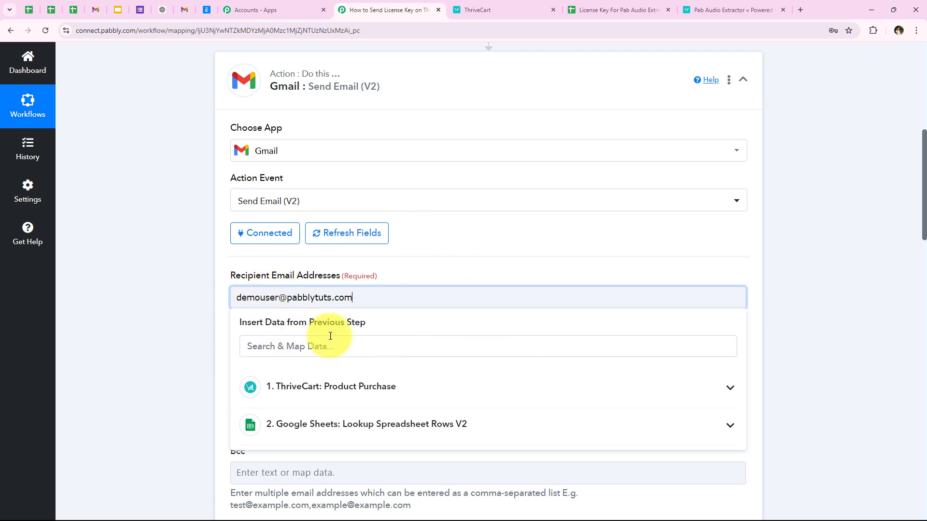
pyautogui.moveTo(367, 302); pyautogui.dragTo(242, 301)
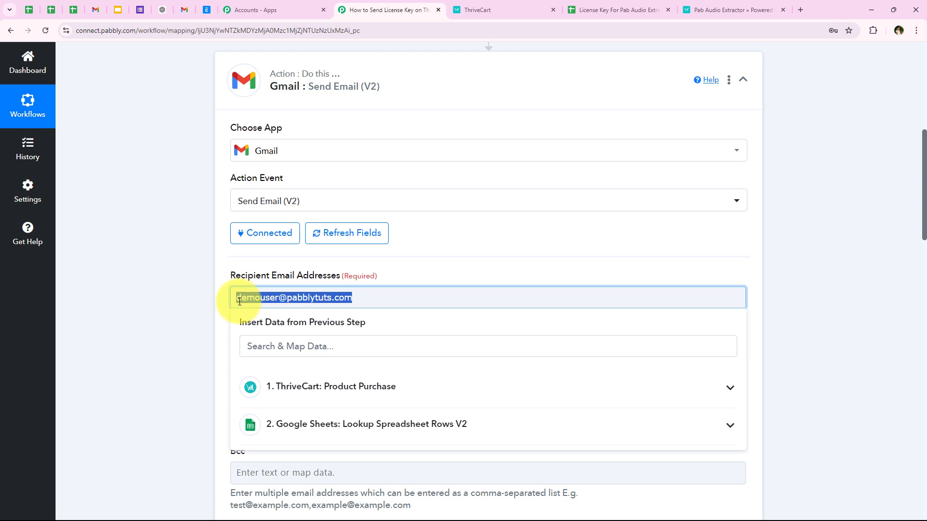
pyautogui.press('BackSpace')
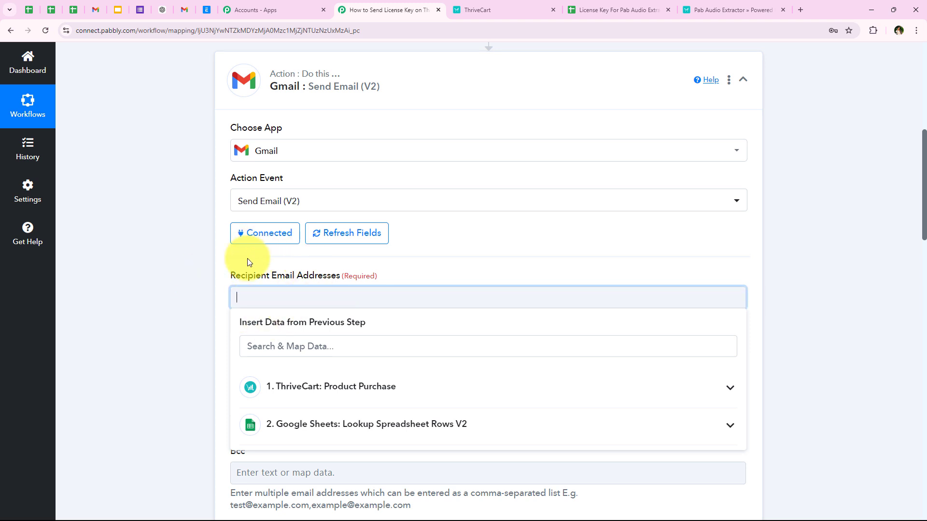
# Map the Customer Email value from the ThriveCart purchase into the Gmail step's Recipient Email Addresses
pyautogui.click(295, 346)
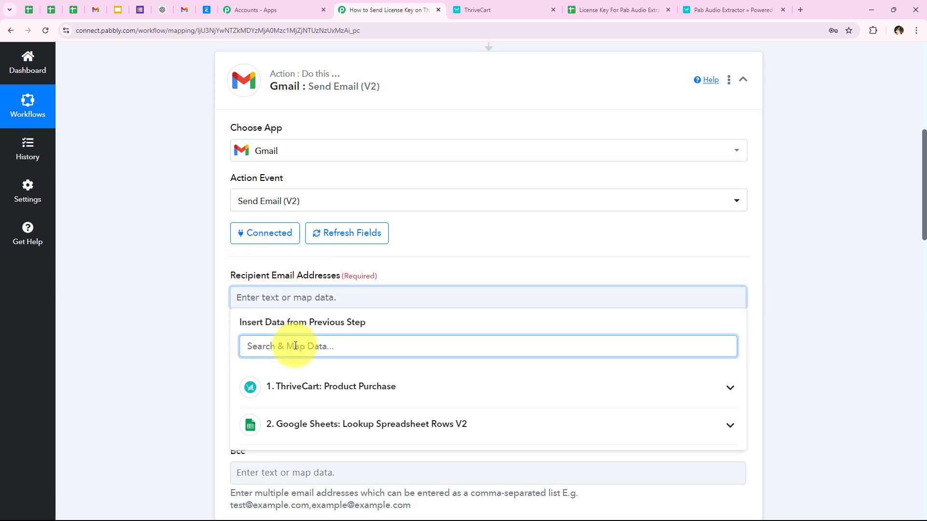
pyautogui.write('ema')
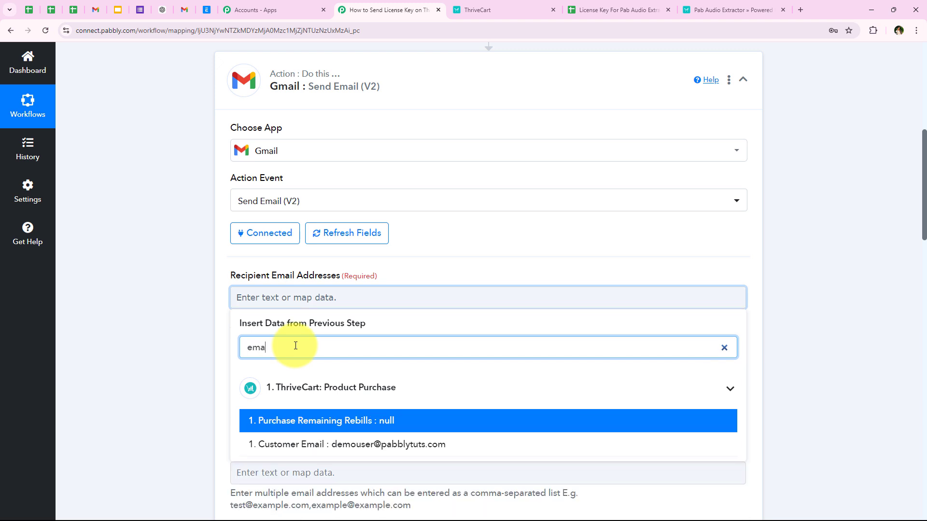
pyautogui.click(294, 453)
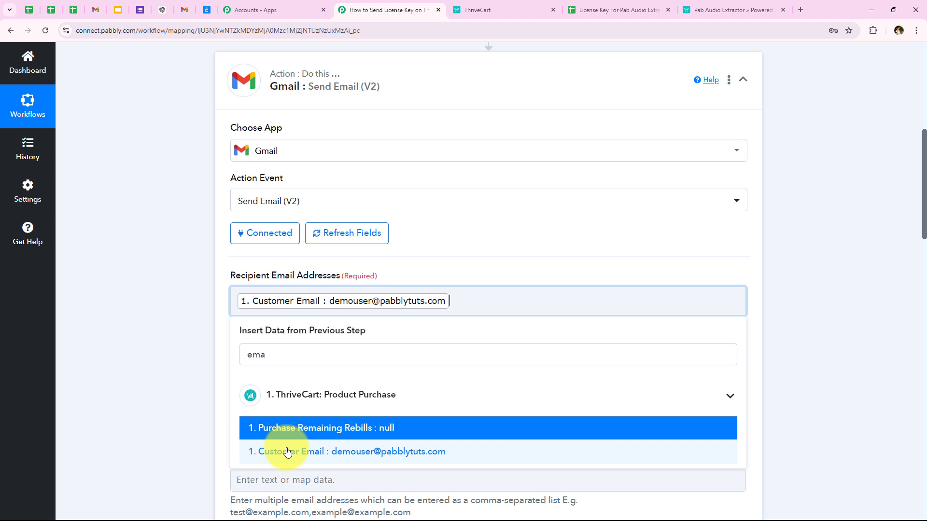
pyautogui.click(176, 254)
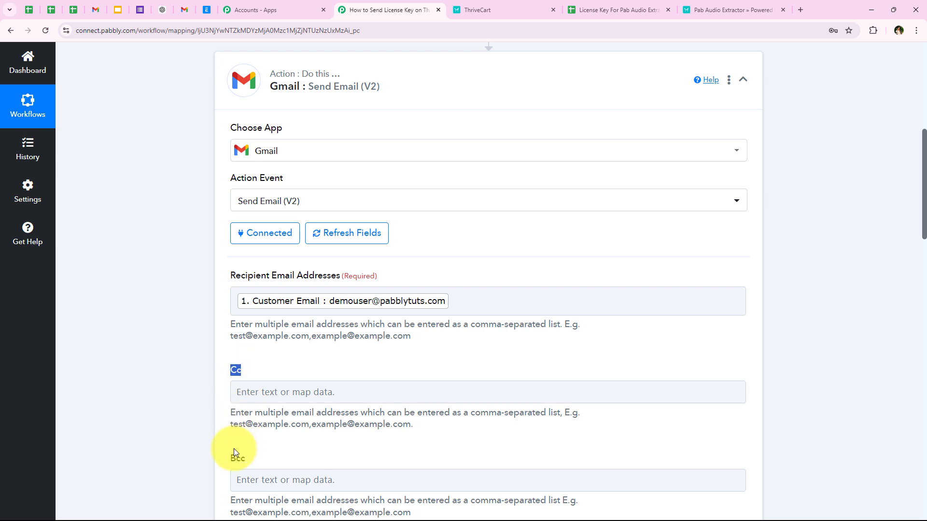
pyautogui.click(194, 414)
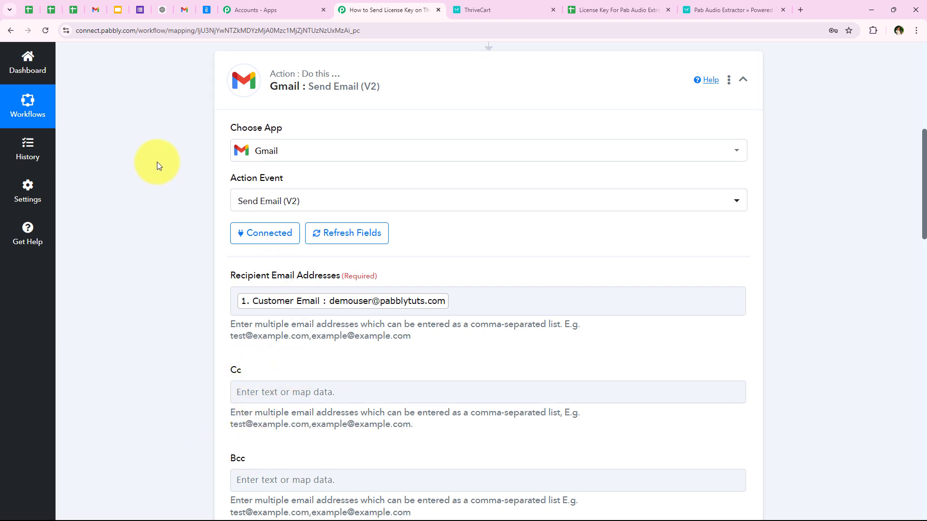
# Set the Gmail step's Sender Name to Pabbly Connect
pyautogui.scroll(-9, 211, 109)
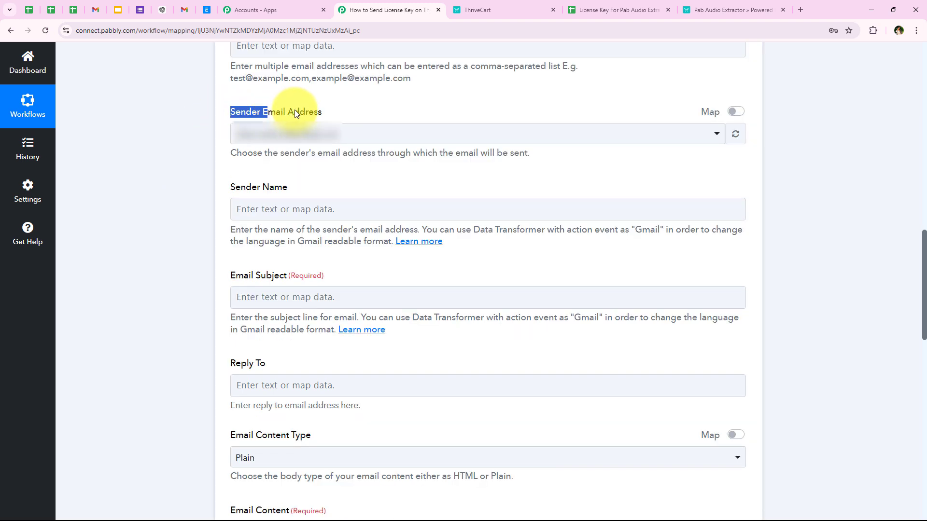
pyautogui.click(244, 180)
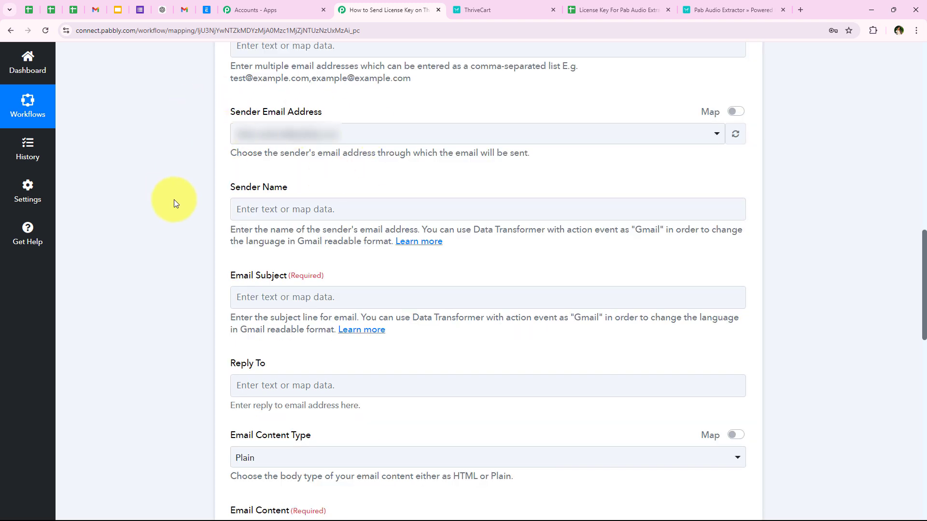
pyautogui.scroll(-3, 176, 201)
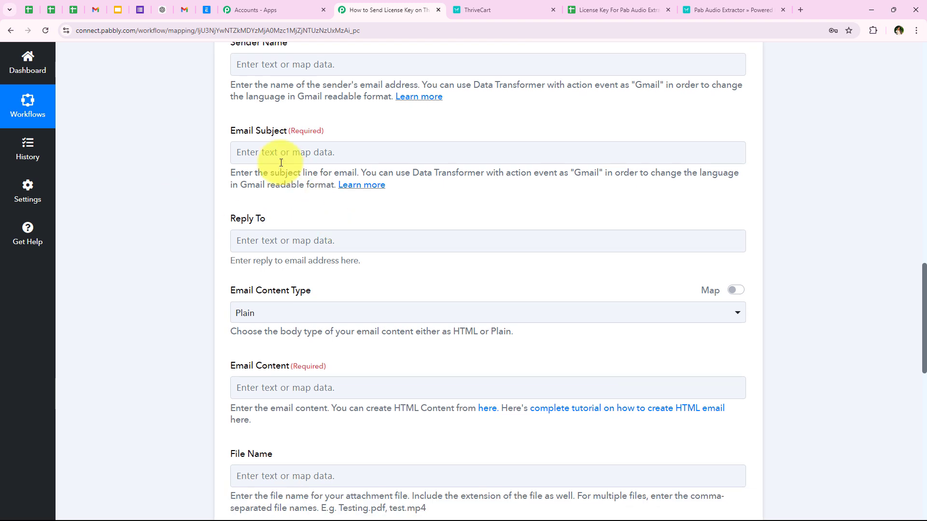
pyautogui.scroll(1, 208, 135)
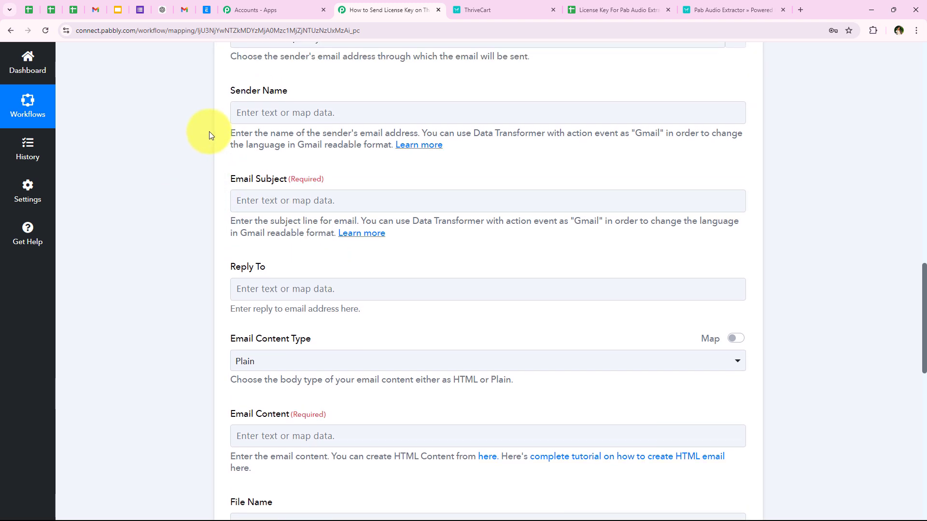
pyautogui.click(260, 112)
pyautogui.write('Pabbly Connect')
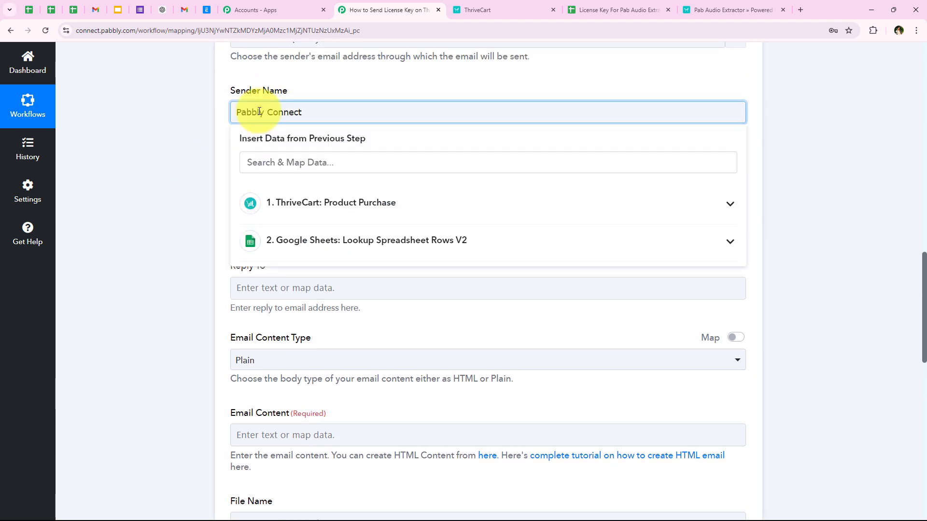
pyautogui.click(221, 109)
# Set the Email Subject to "Software License Key for Pab Audio Extractor!"
pyautogui.scroll(-2, 248, 207)
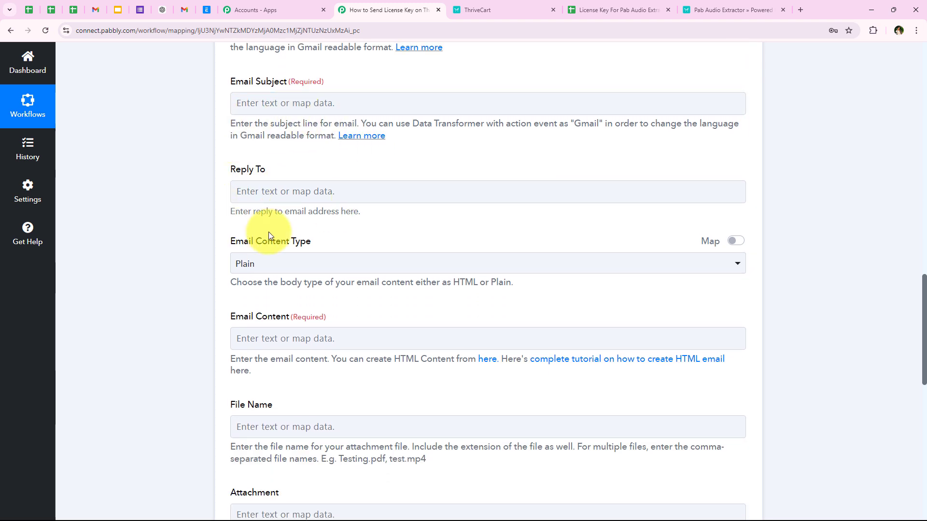
pyautogui.click(262, 102)
pyautogui.hotkey('ctrl', 'v')
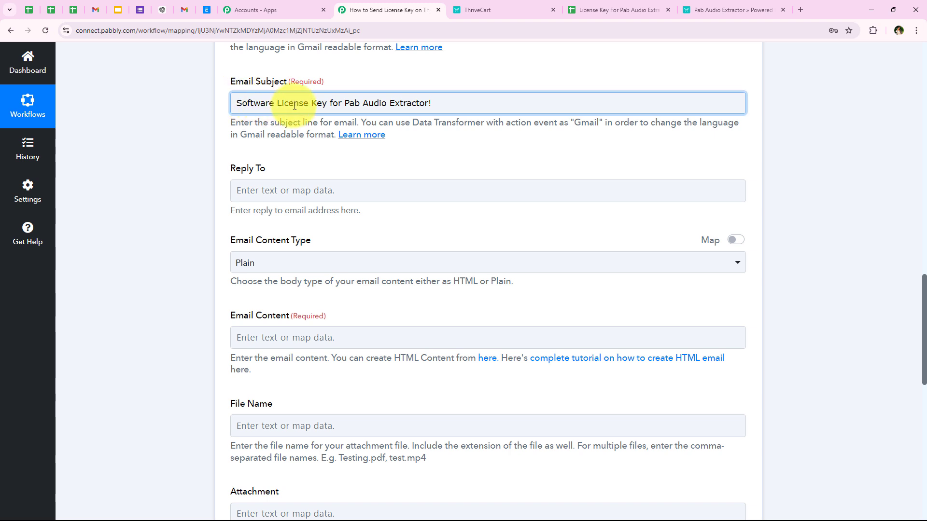
pyautogui.click(172, 151)
# Review the Reply To field and the choices offered for Email Content Type in the Gmail step
pyautogui.scroll(-1, 177, 193)
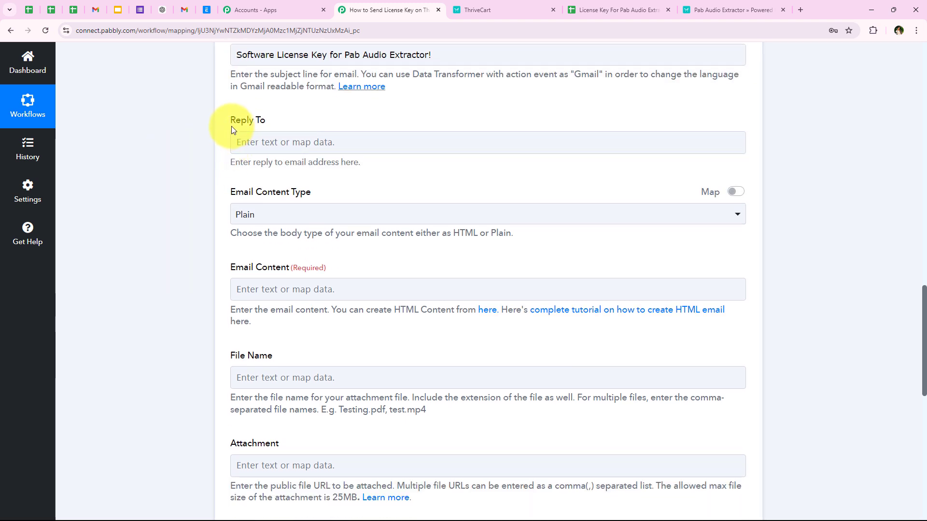
pyautogui.moveTo(233, 124); pyautogui.dragTo(261, 126)
pyautogui.click(244, 190)
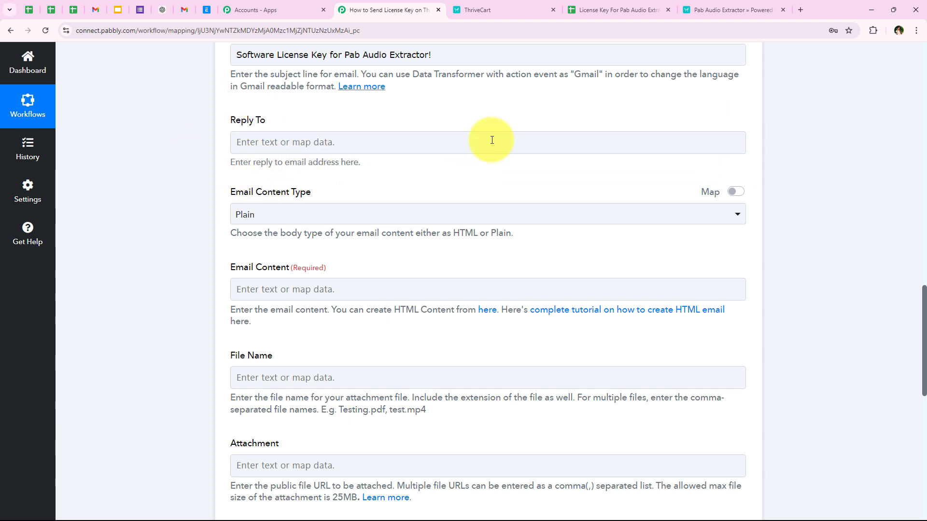
pyautogui.click(255, 217)
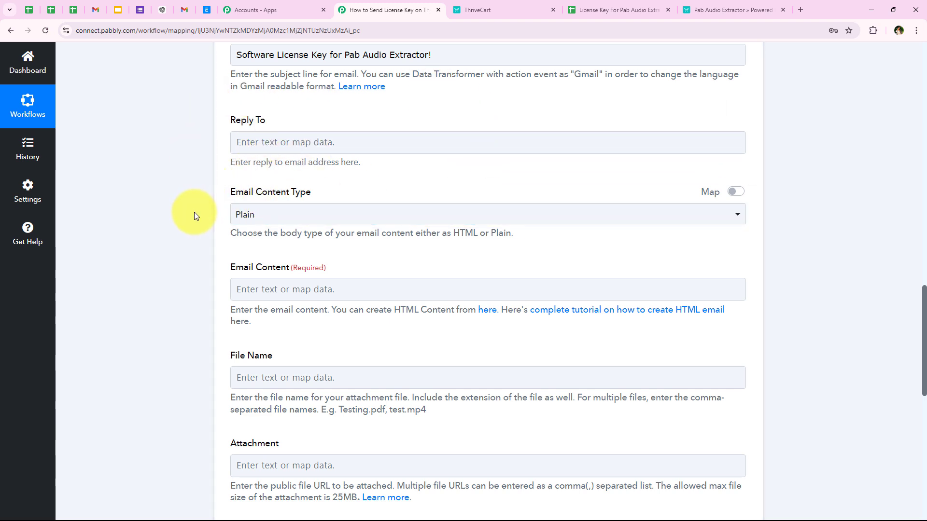
pyautogui.scroll(-1, 194, 216)
pyautogui.moveTo(230, 142); pyautogui.dragTo(320, 146)
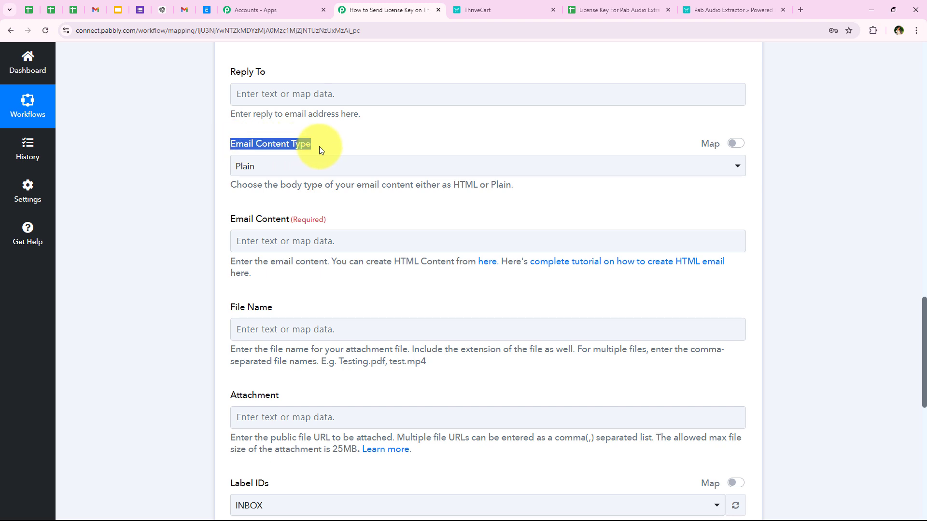
pyautogui.click(310, 152)
pyautogui.click(295, 170)
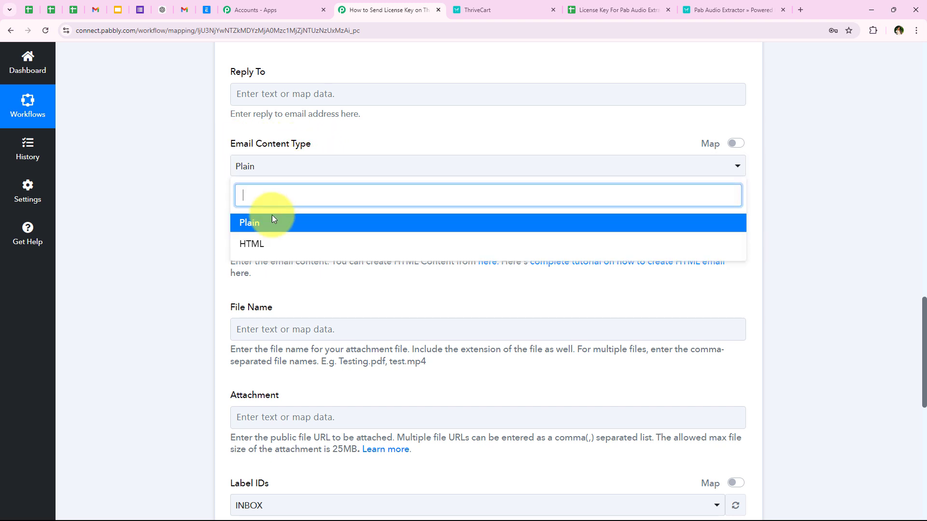
pyautogui.click(219, 242)
# Paste the Pab Audio Extractor thank-you message with its License Key line and activation steps into Email Content
pyautogui.scroll(-1, 217, 243)
pyautogui.scroll(-1, 222, 234)
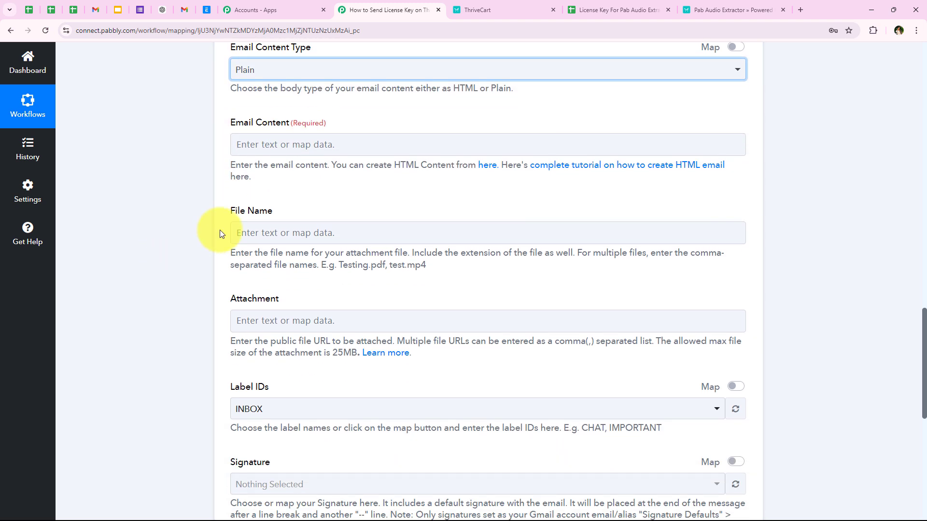
pyautogui.click(253, 146)
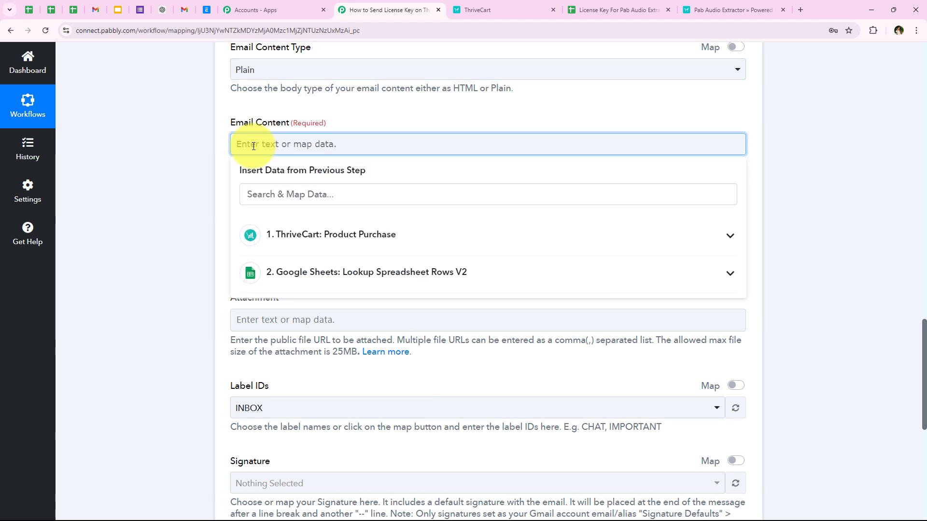
pyautogui.hotkey('ctrl', 'v')
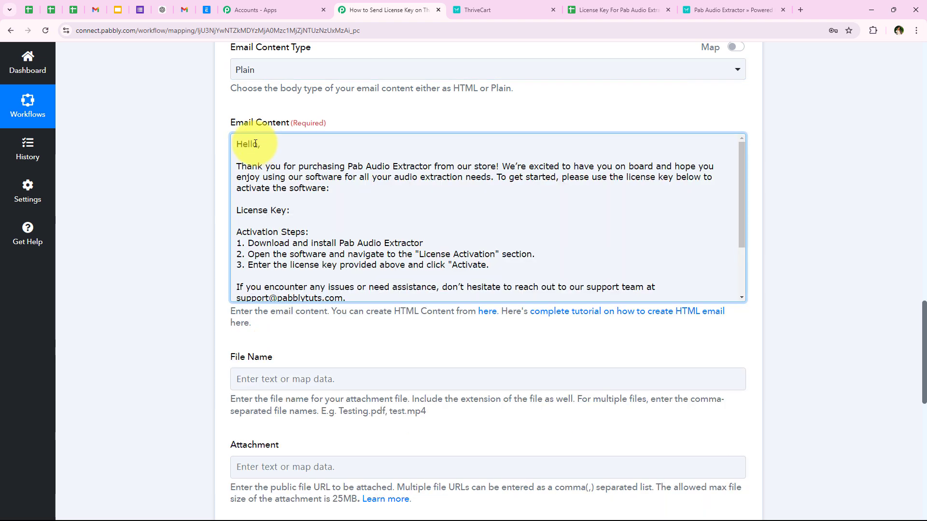
# Map ThriveCart's Customer Name value after "Hello" in the email content, before the comma
pyautogui.click(258, 144)
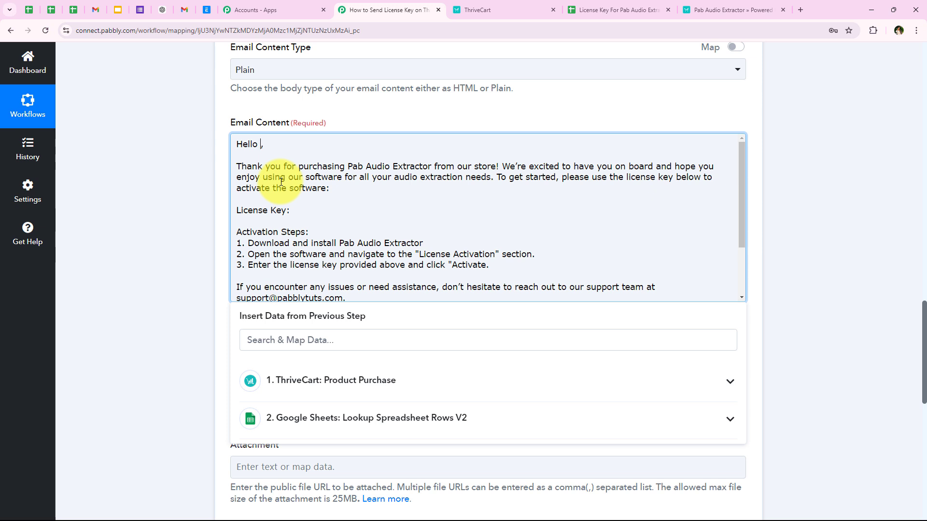
pyautogui.click(277, 342)
pyautogui.write('na')
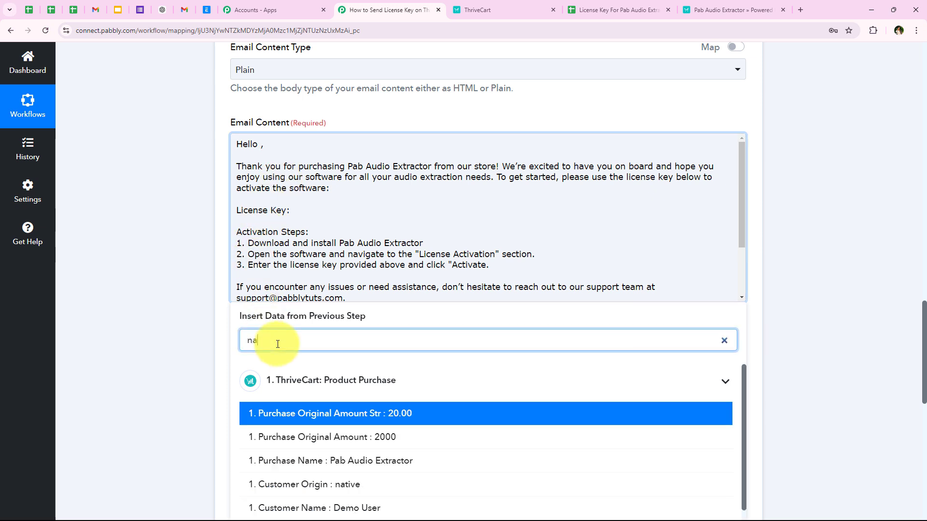
pyautogui.write('me')
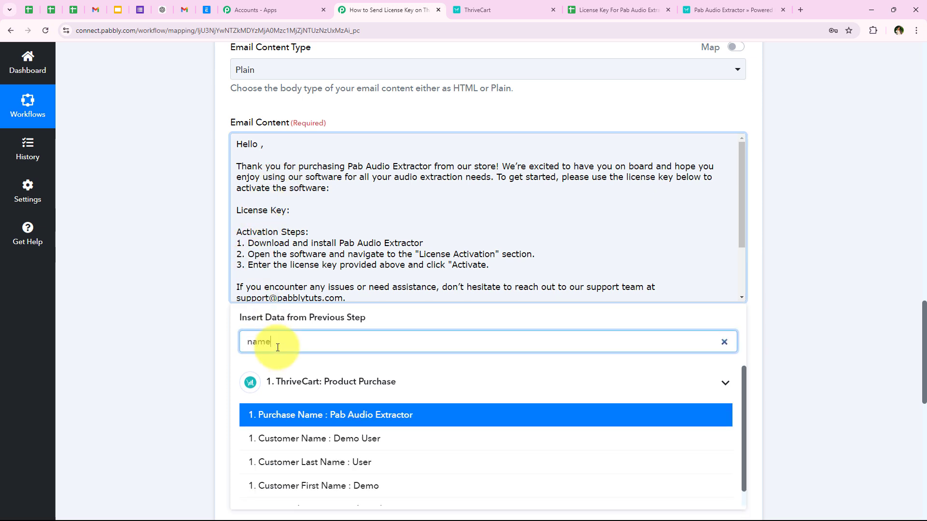
pyautogui.click(316, 439)
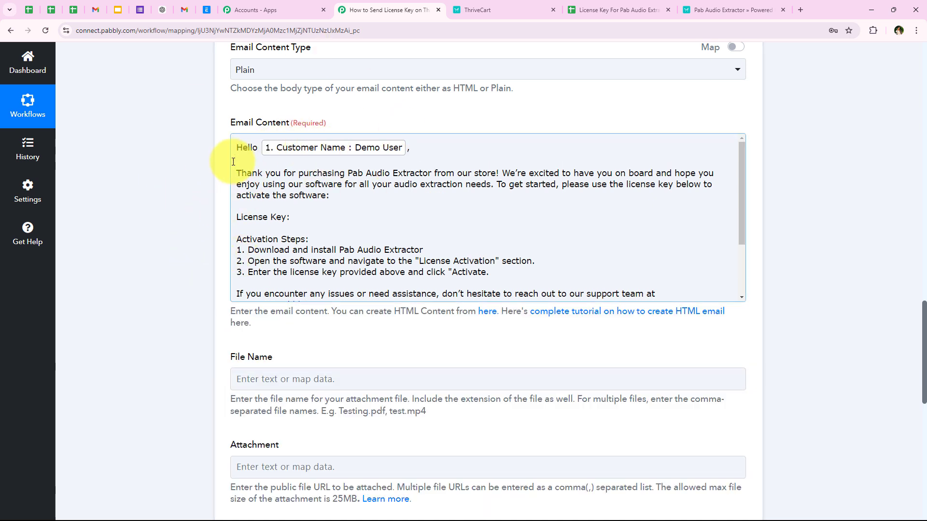
pyautogui.click(244, 150)
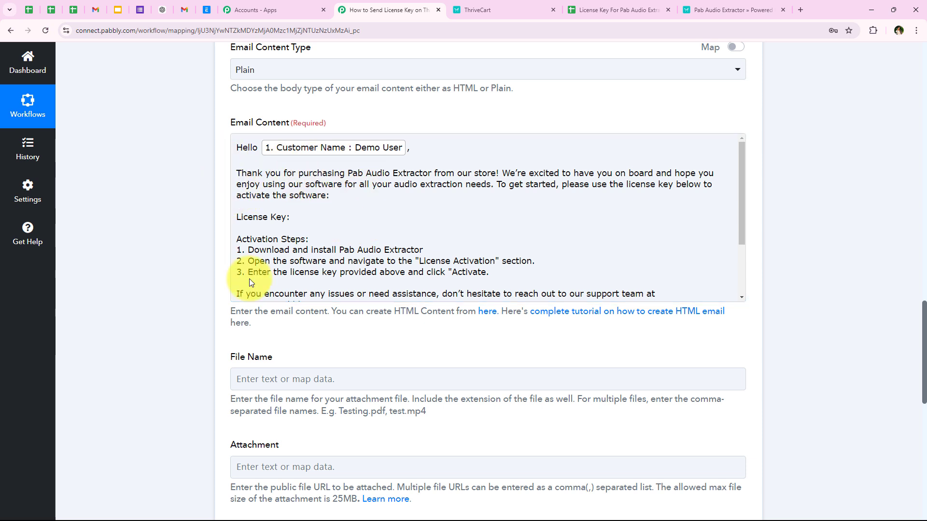
# Map Response Result 0 RowValue License Key from the Google Sheets lookup after "License Key:" in the email content
pyautogui.moveTo(234, 218); pyautogui.dragTo(306, 215)
pyautogui.click(309, 216)
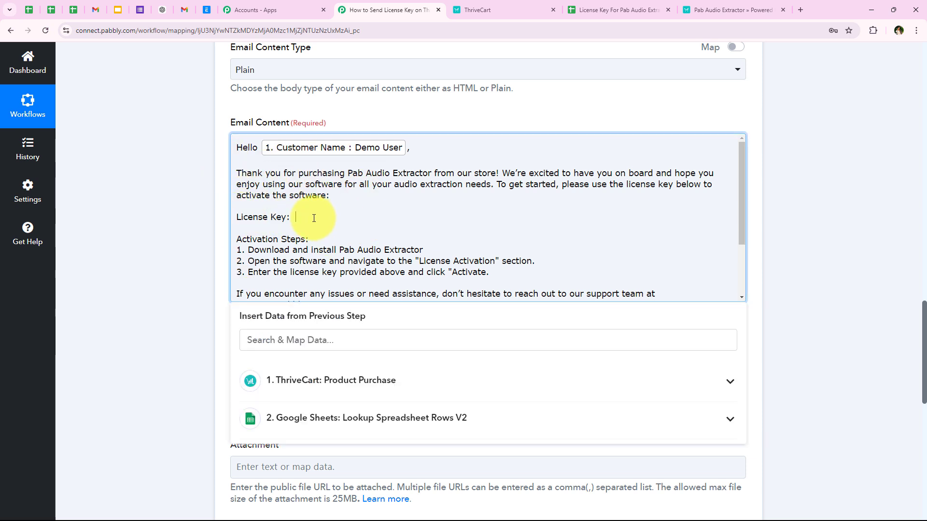
pyautogui.scroll(-2, 305, 233)
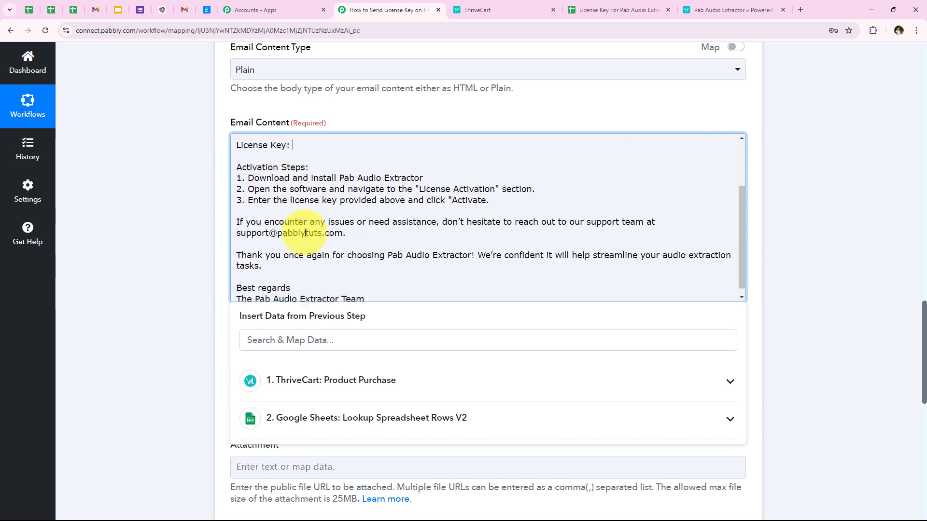
pyautogui.scroll(1, 299, 193)
pyautogui.scroll(-2, 124, 216)
pyautogui.click(277, 327)
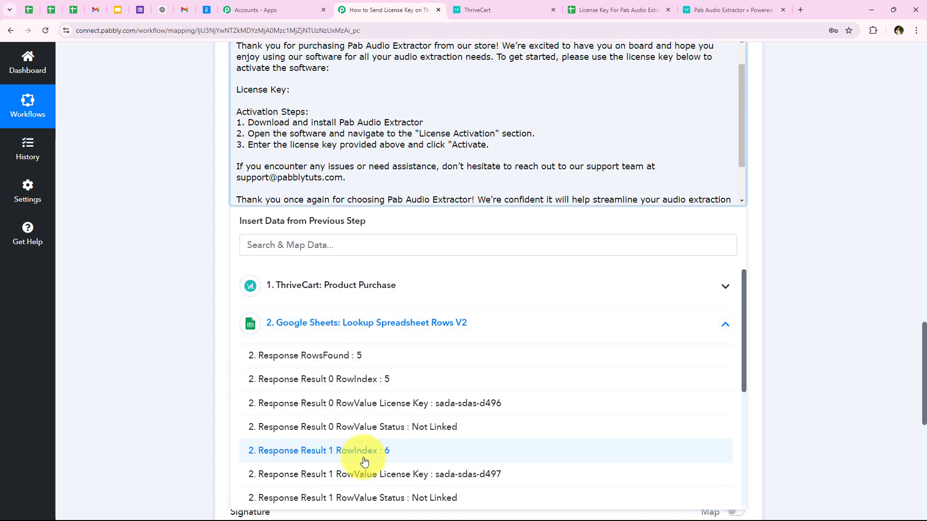
pyautogui.scroll(-1, 364, 462)
pyautogui.scroll(1, 365, 462)
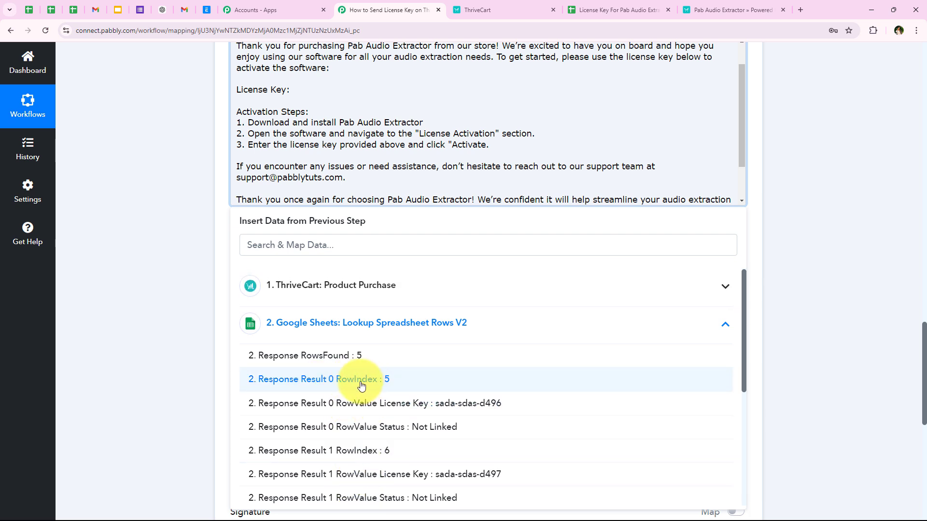
pyautogui.click(378, 402)
pyautogui.click(195, 190)
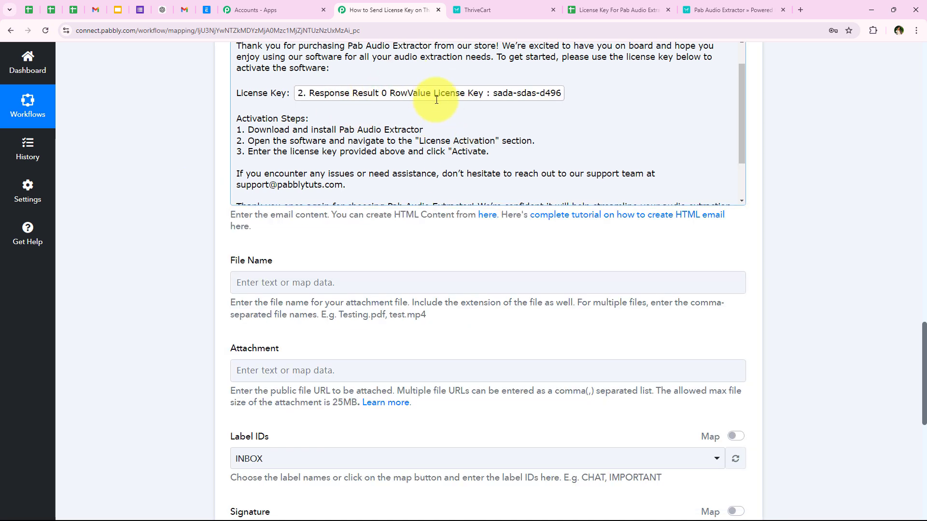
# Compare the mapped license key with row 5 of the License Key For Pab Audio Extractor sheet and review the email content
pyautogui.click(613, 10)
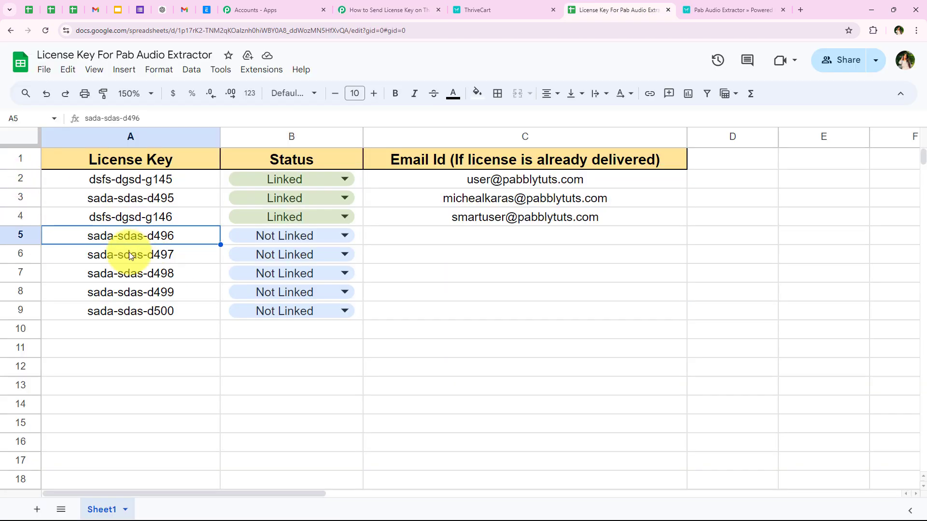
pyautogui.click(22, 235)
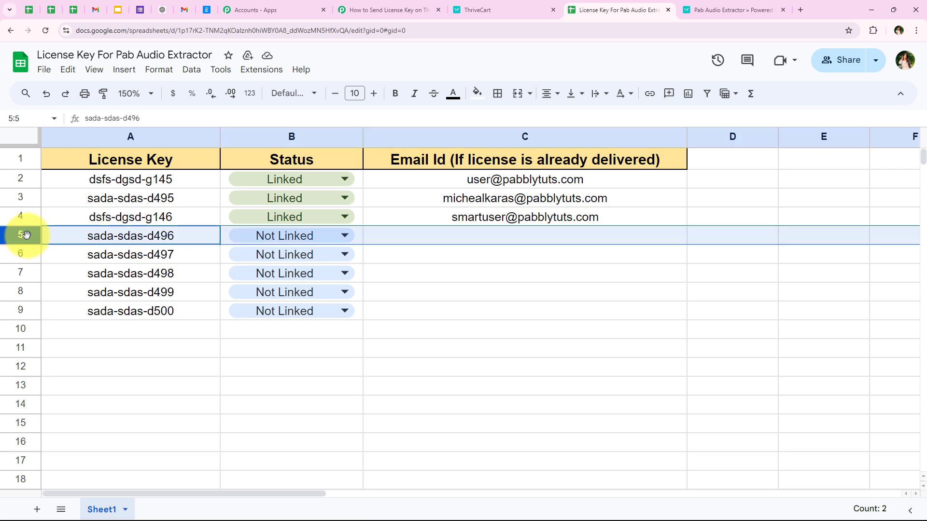
pyautogui.click(376, 9)
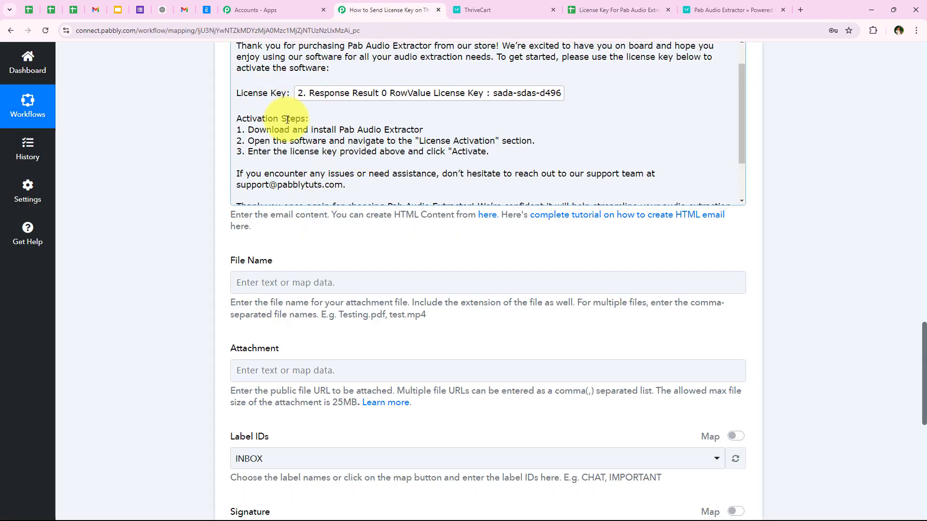
pyautogui.scroll(-2, 288, 120)
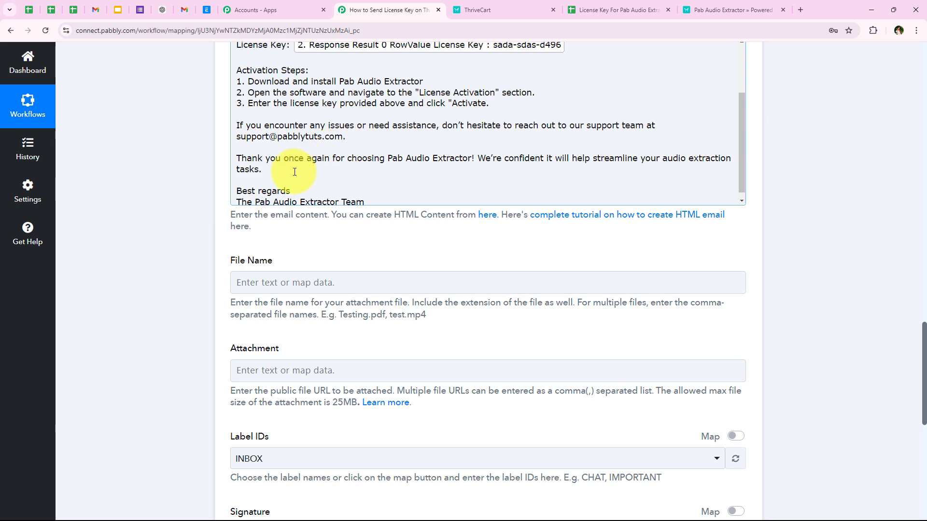
pyautogui.scroll(3, 251, 193)
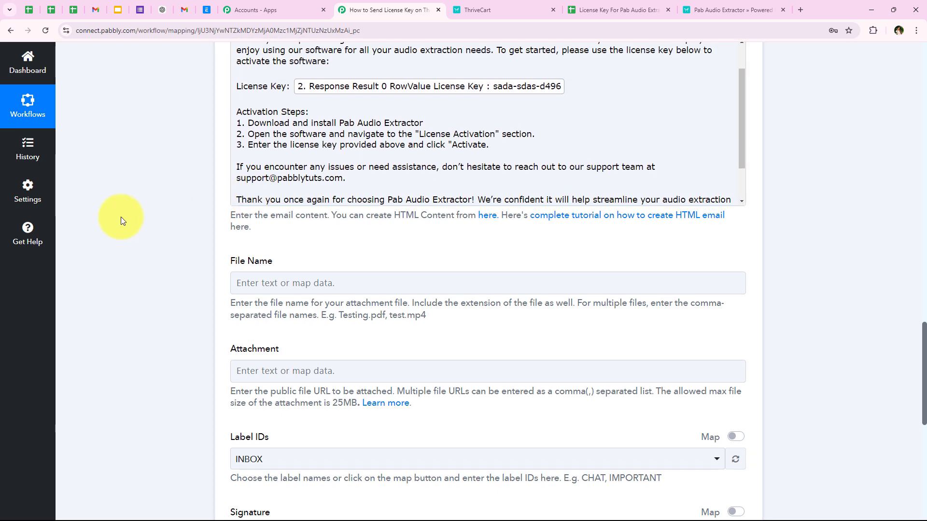
# Review the File Name, Attachment, Label IDs and Signature options below the email content
pyautogui.scroll(3, 121, 216)
pyautogui.scroll(-6, 182, 184)
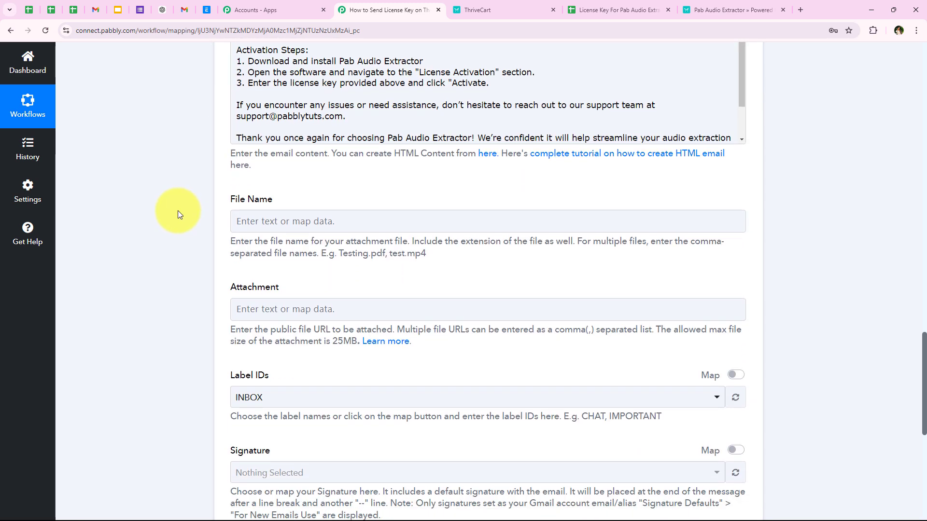
pyautogui.moveTo(220, 118); pyautogui.dragTo(279, 118)
pyautogui.click(234, 201)
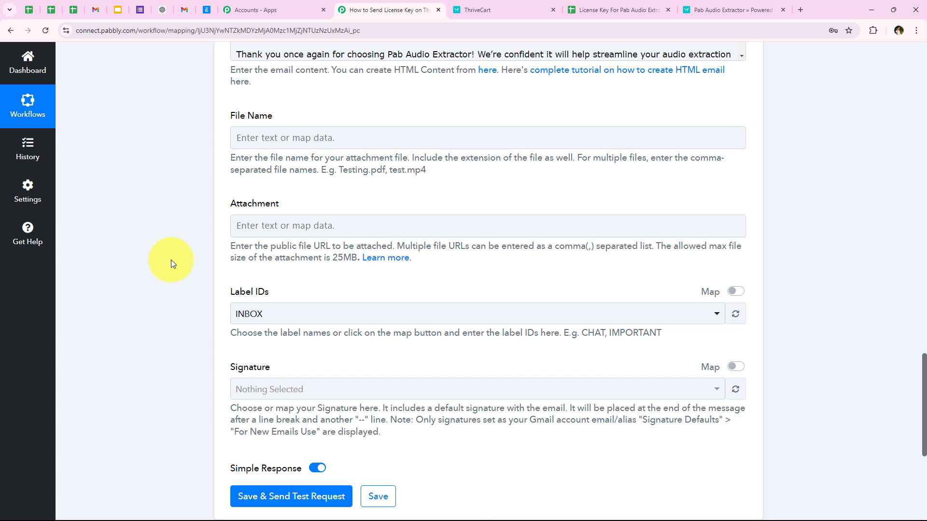
pyautogui.scroll(-2, 171, 259)
pyautogui.moveTo(236, 196); pyautogui.dragTo(265, 216)
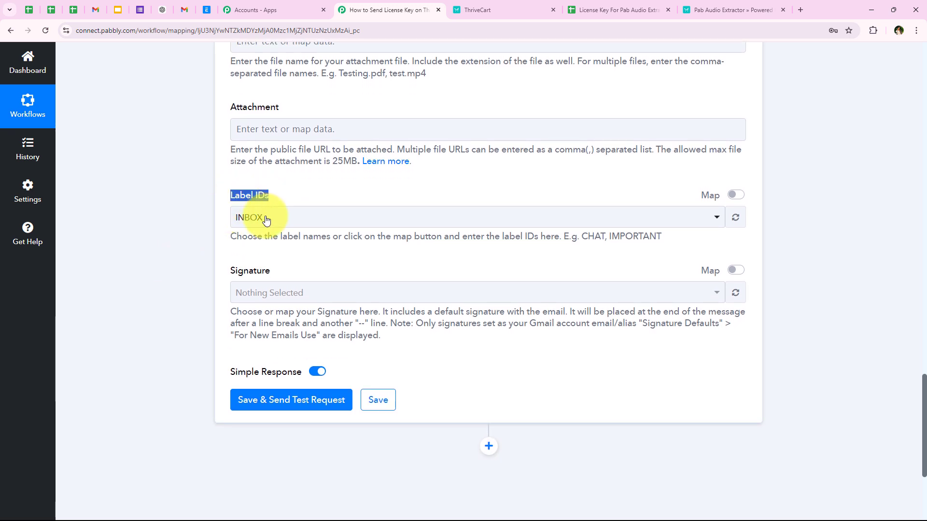
pyautogui.click(265, 215)
pyautogui.click(253, 276)
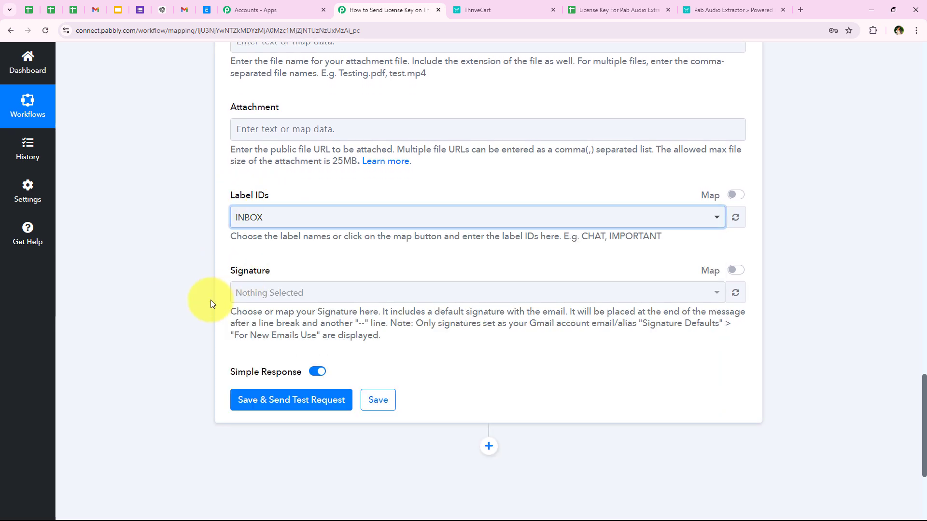
pyautogui.moveTo(230, 271); pyautogui.dragTo(293, 264)
pyautogui.click(293, 264)
pyautogui.click(279, 293)
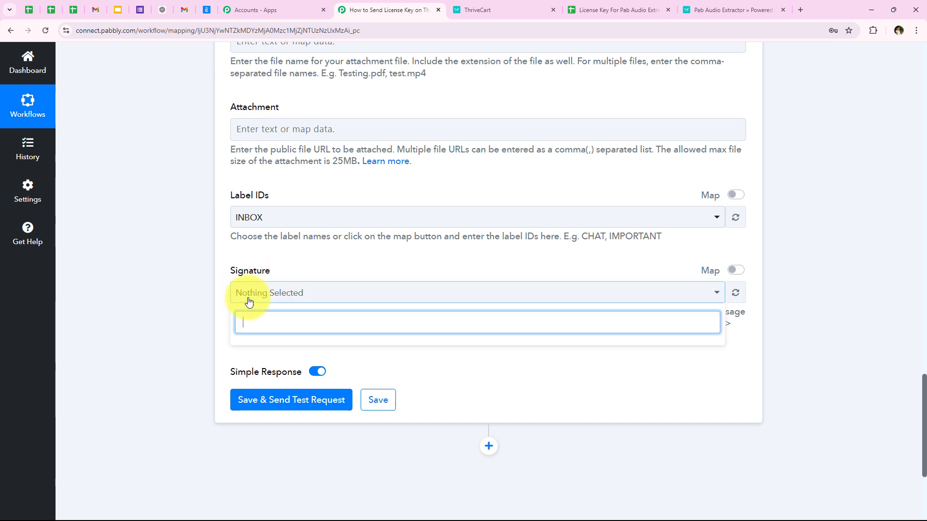
pyautogui.click(154, 270)
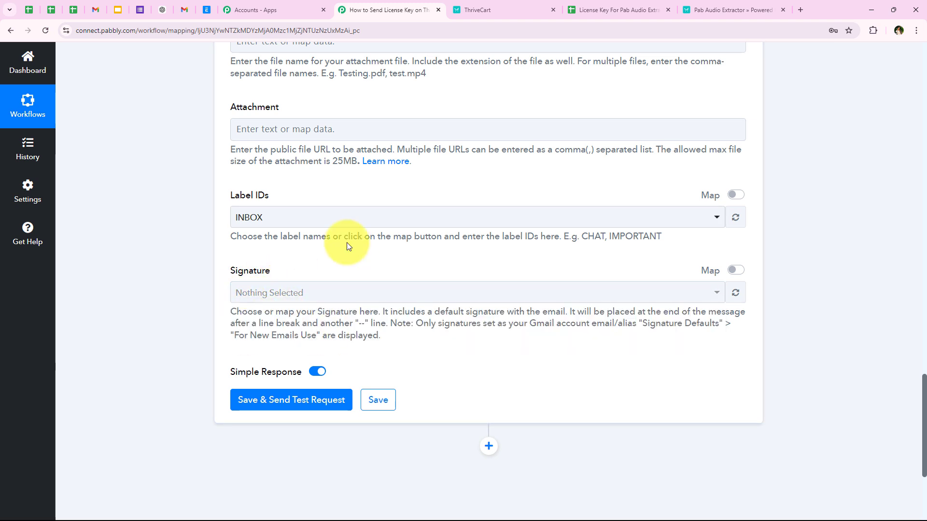
# Save the Gmail step with a test request and check the recipient and HTML body in the response
pyautogui.scroll(-1, 199, 297)
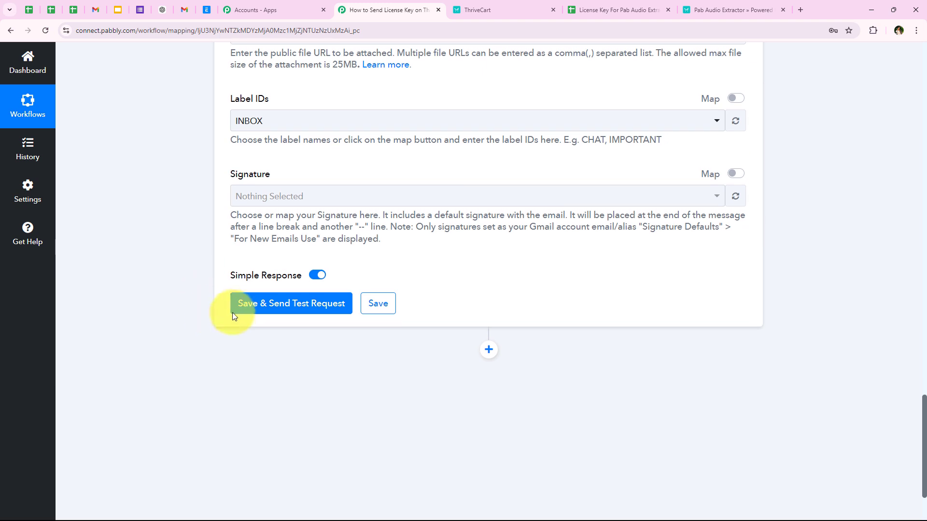
pyautogui.click(237, 306)
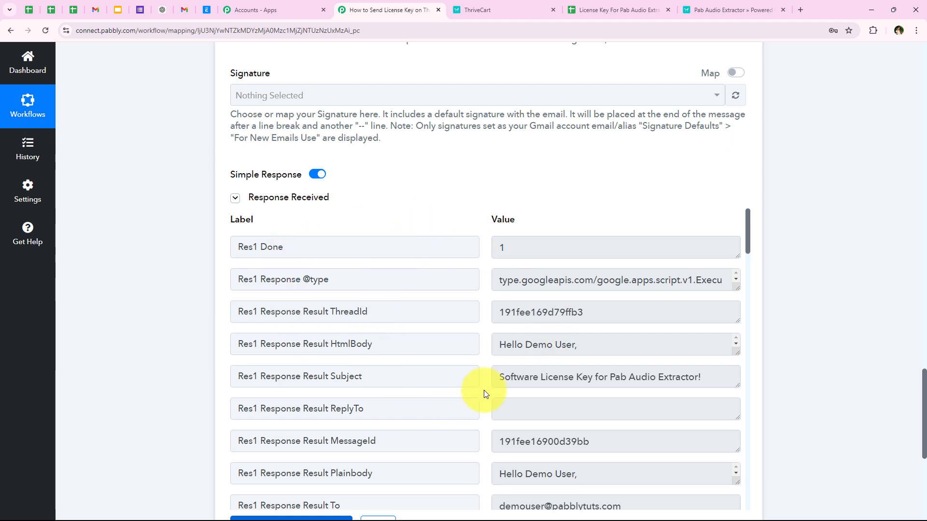
pyautogui.scroll(-1, 466, 306)
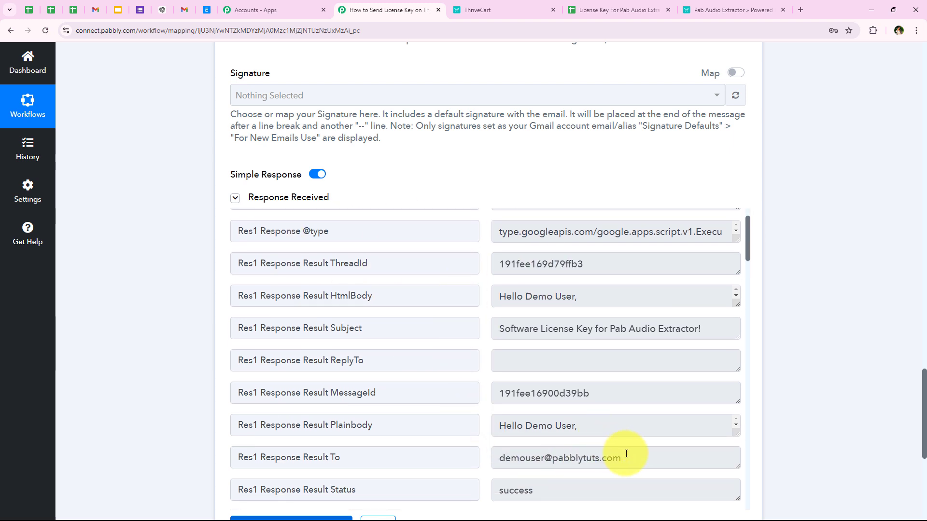
pyautogui.moveTo(626, 454); pyautogui.dragTo(471, 461)
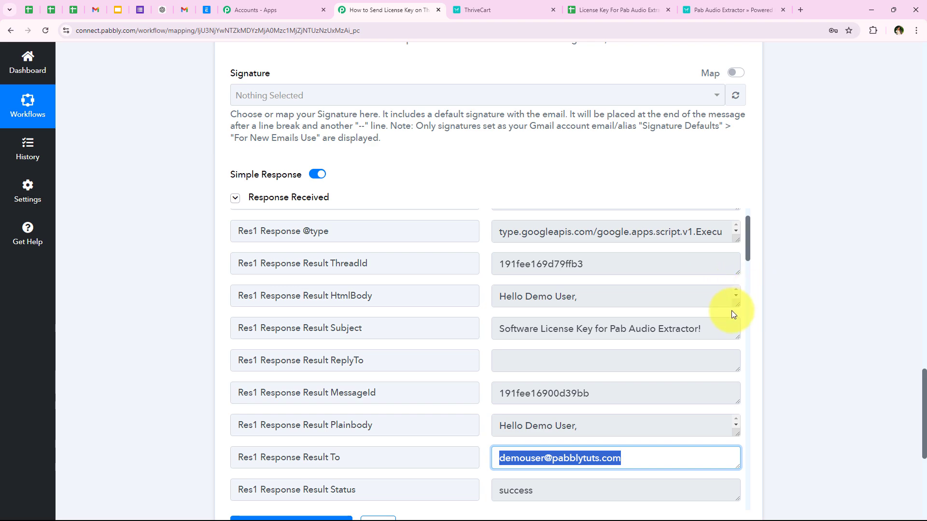
pyautogui.moveTo(734, 315); pyautogui.dragTo(734, 372)
pyautogui.scroll(3, 169, 213)
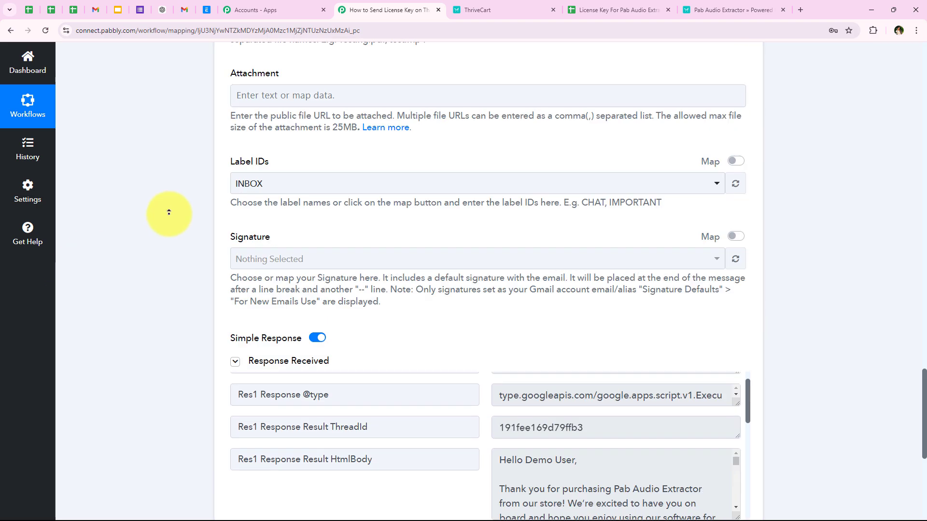
pyautogui.scroll(15, 169, 212)
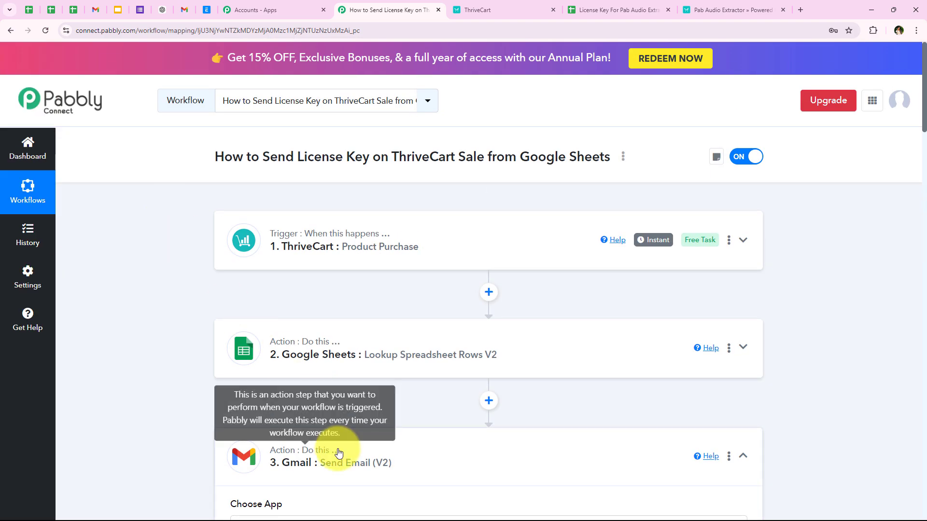
# Switch to Gmail, open the "Software License Key for Pab Audio Extractor!" email and check its greeting and license key
pyautogui.click(180, 12)
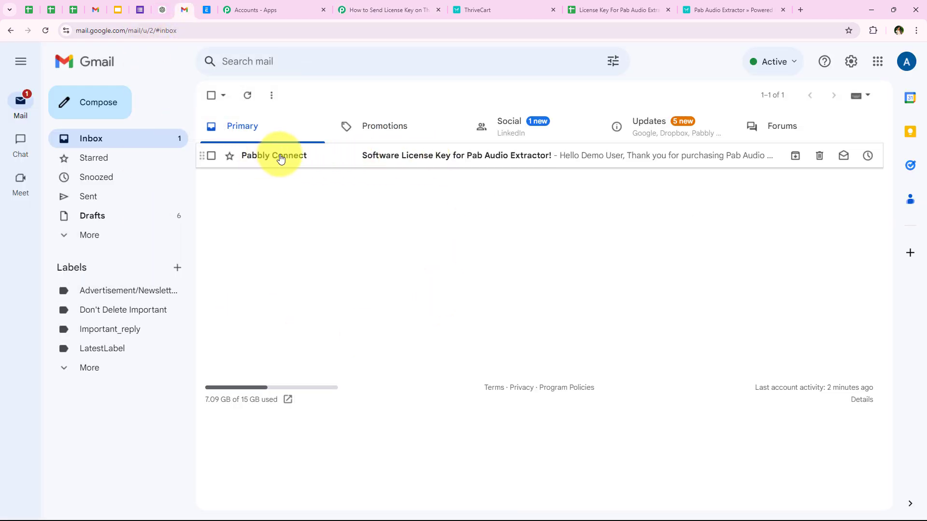
pyautogui.click(514, 163)
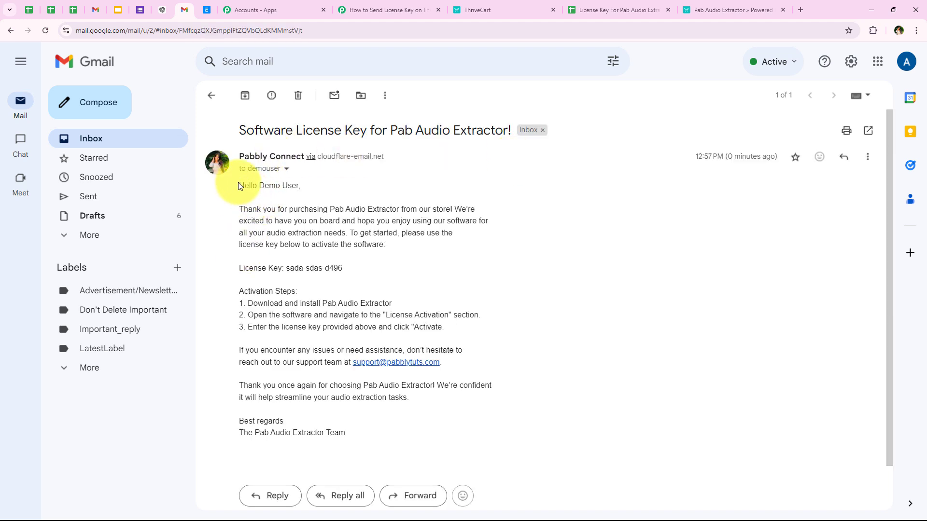
pyautogui.moveTo(239, 186); pyautogui.dragTo(285, 194)
pyautogui.click(285, 195)
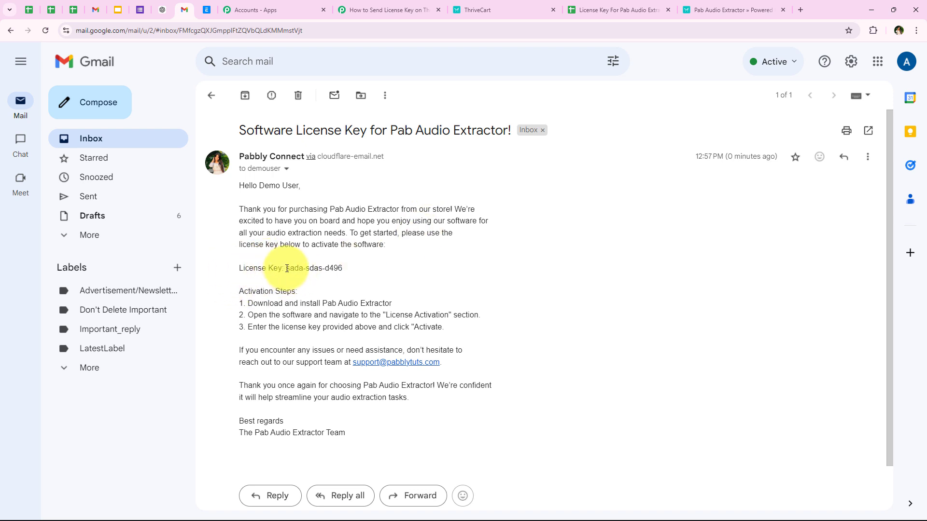
pyautogui.moveTo(286, 269); pyautogui.dragTo(348, 267)
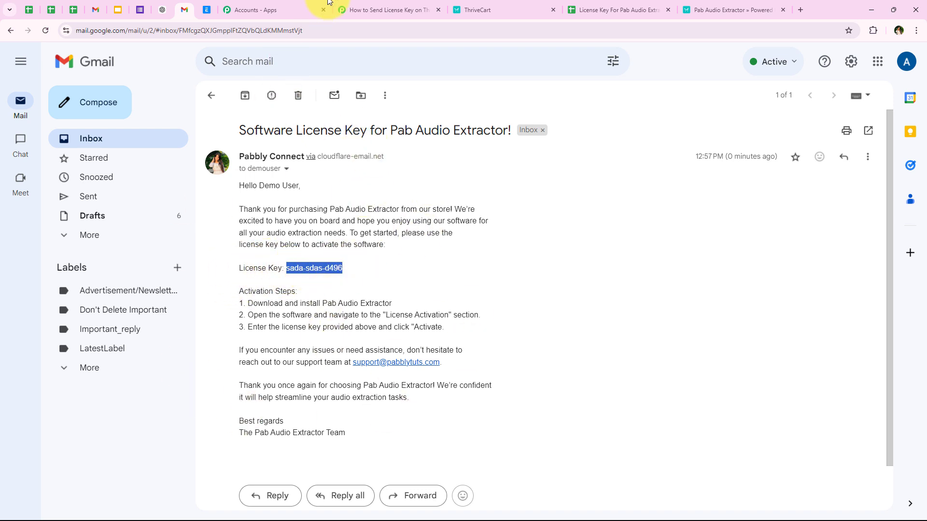
# Review the three workflow steps in Pabbly Connect, and inspect row 5's Status and Email Id cells in the license key sheet
pyautogui.click(367, 9)
pyautogui.scroll(-2, 223, 342)
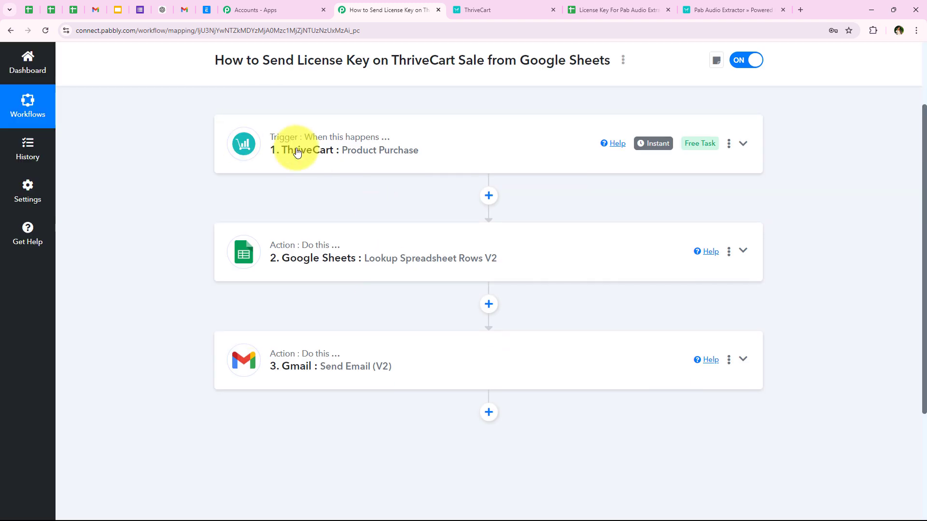
pyautogui.scroll(1, 126, 284)
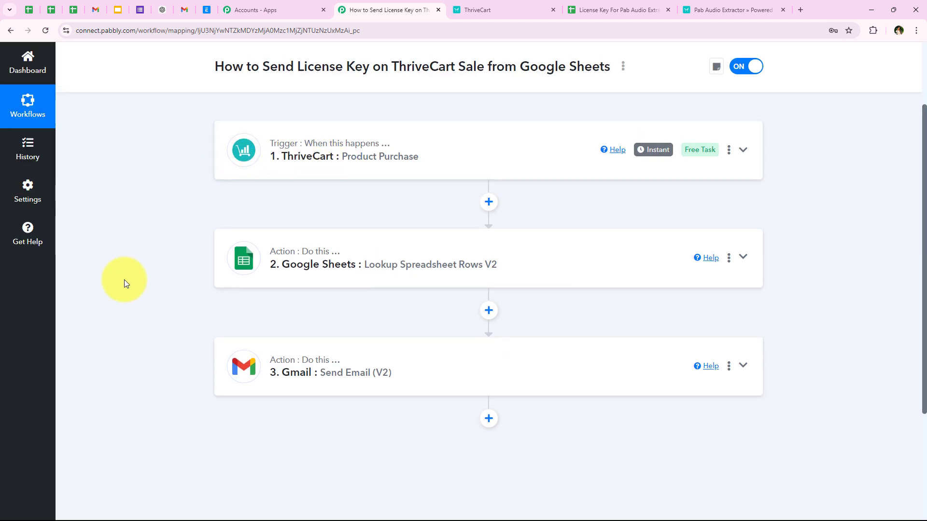
pyautogui.scroll(2, 126, 270)
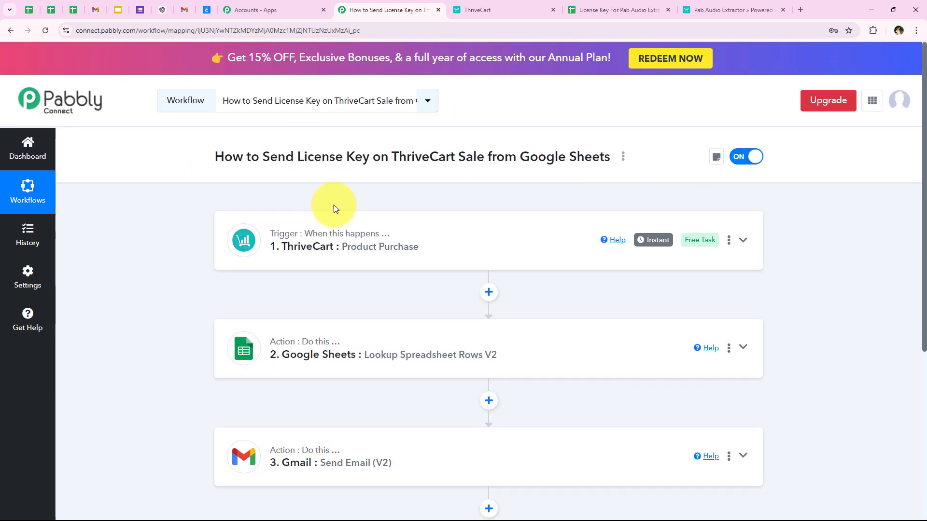
pyautogui.scroll(-3, 335, 208)
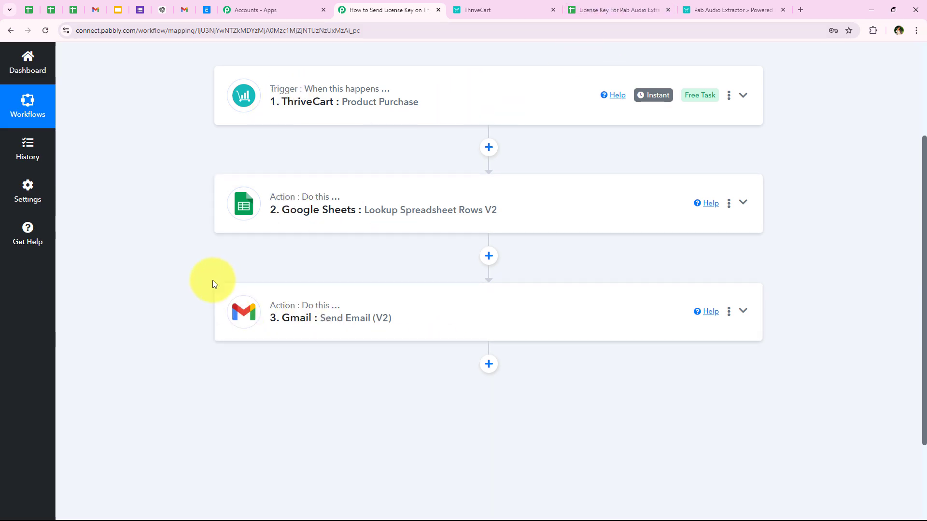
pyautogui.click(601, 9)
pyautogui.click(355, 235)
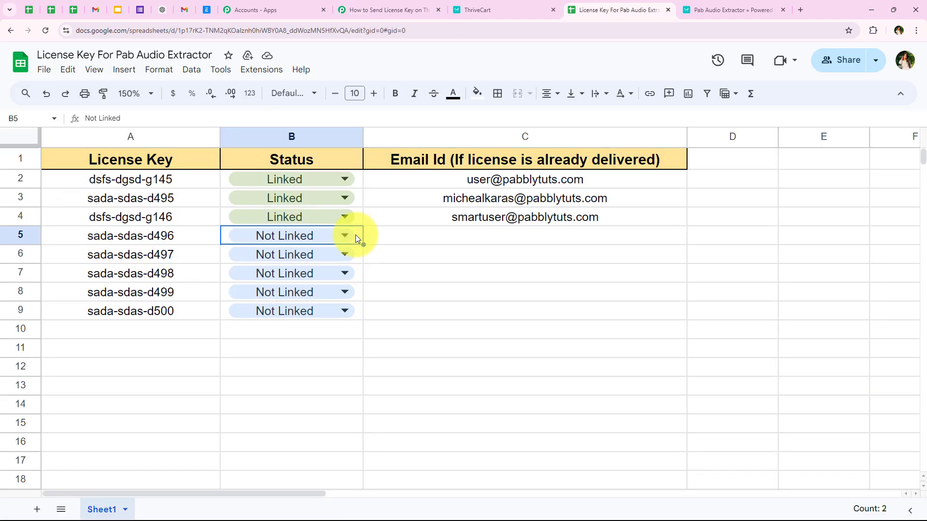
pyautogui.click(432, 235)
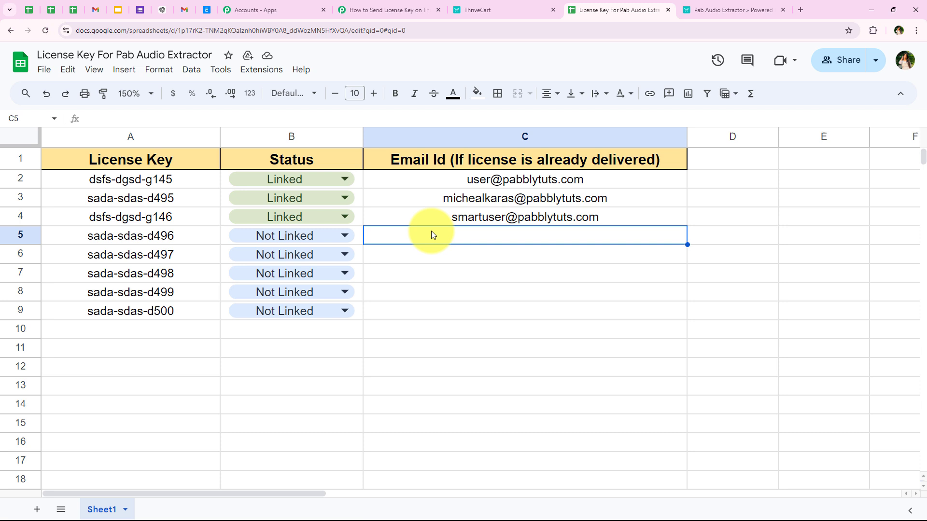
# Return to the Pabbly Connect workflow and add a Google Sheets action after the Gmail step
pyautogui.click(382, 9)
pyautogui.click(479, 316)
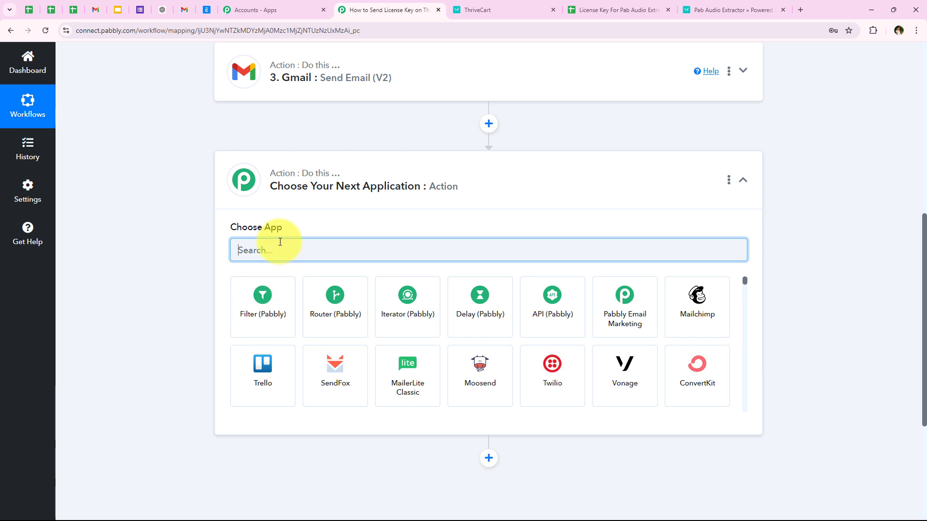
pyautogui.write('Googl')
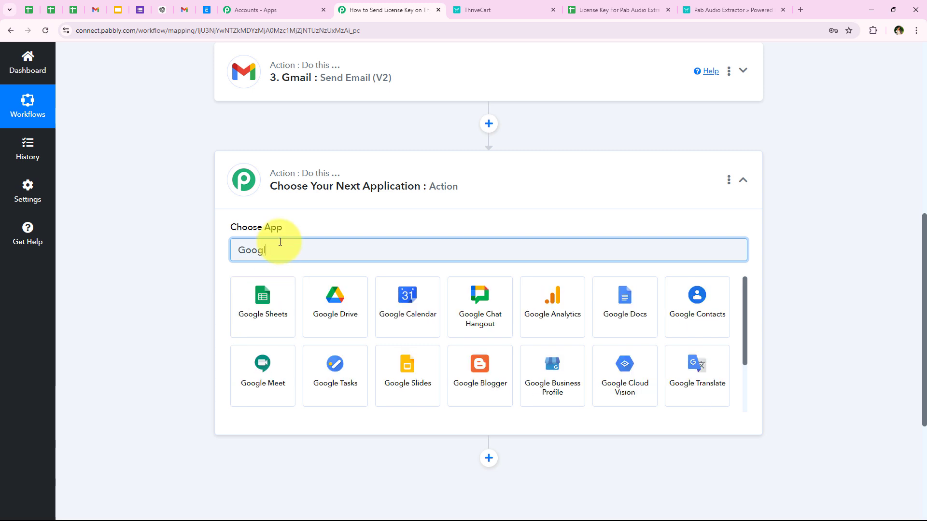
pyautogui.write('e Sheets')
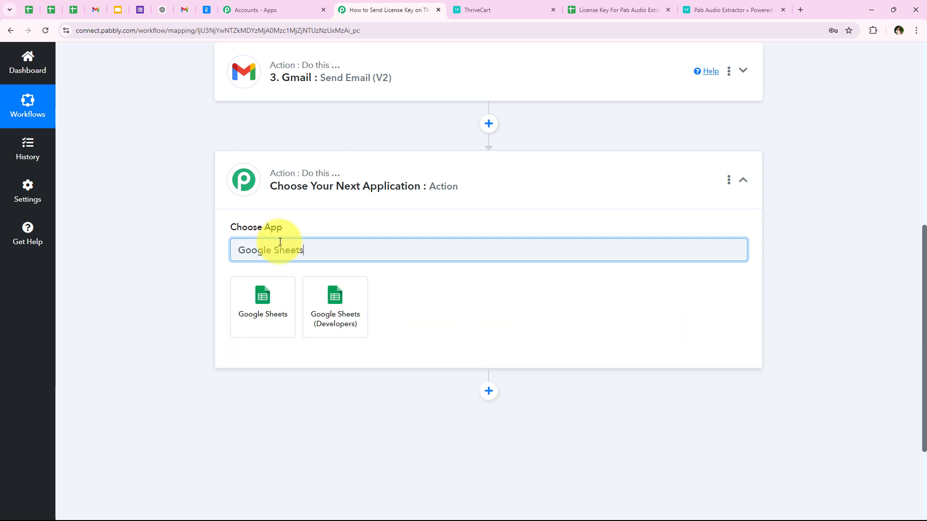
pyautogui.click(265, 296)
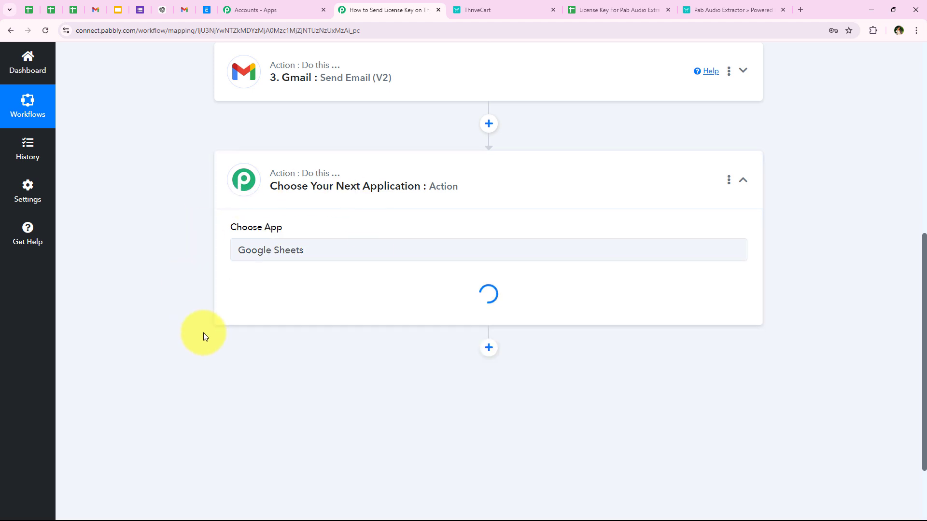
# Set the new Google Sheets action's event to Update Row and connect it to Google Sheets
pyautogui.click(288, 299)
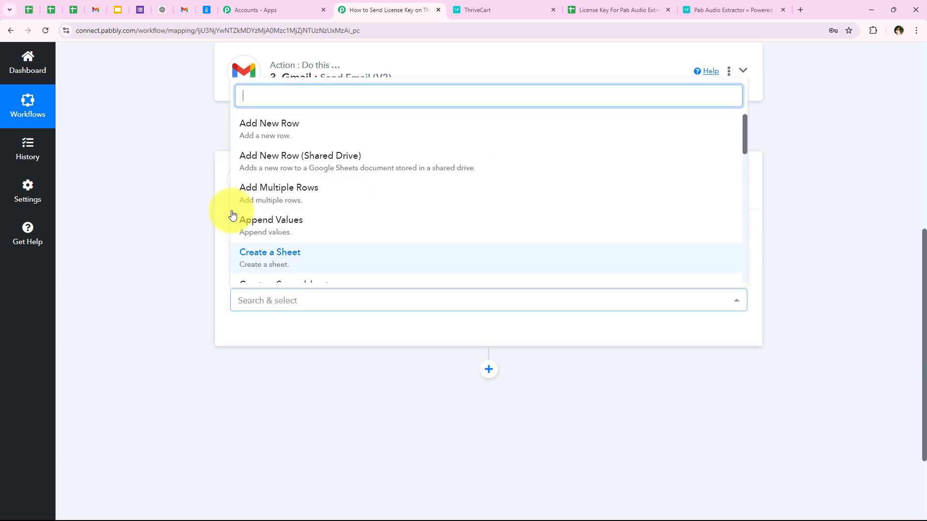
pyautogui.scroll(-1, 331, 201)
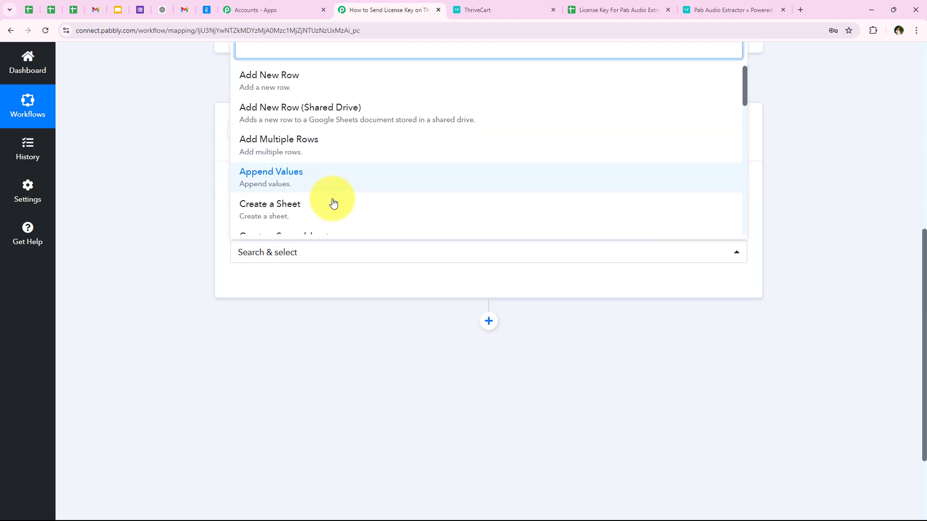
pyautogui.scroll(-6, 298, 391)
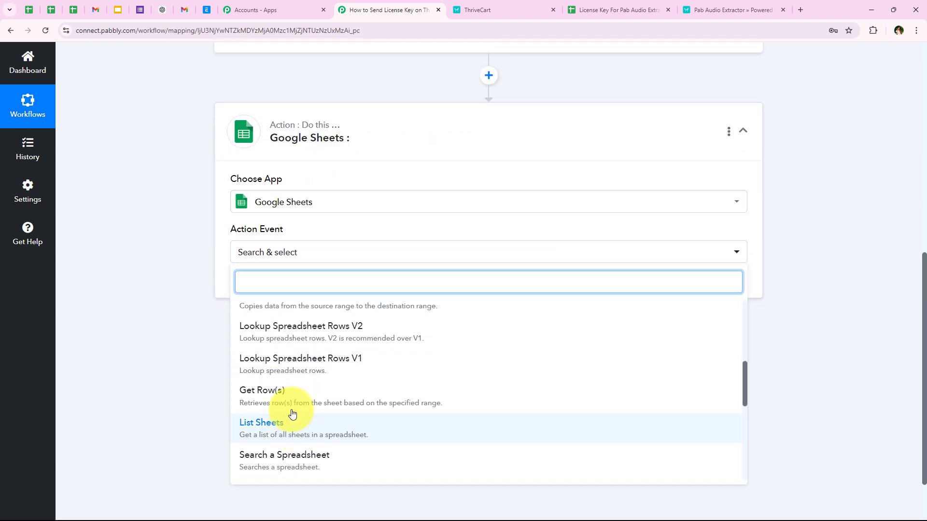
pyautogui.scroll(1, 297, 406)
pyautogui.scroll(-2, 298, 406)
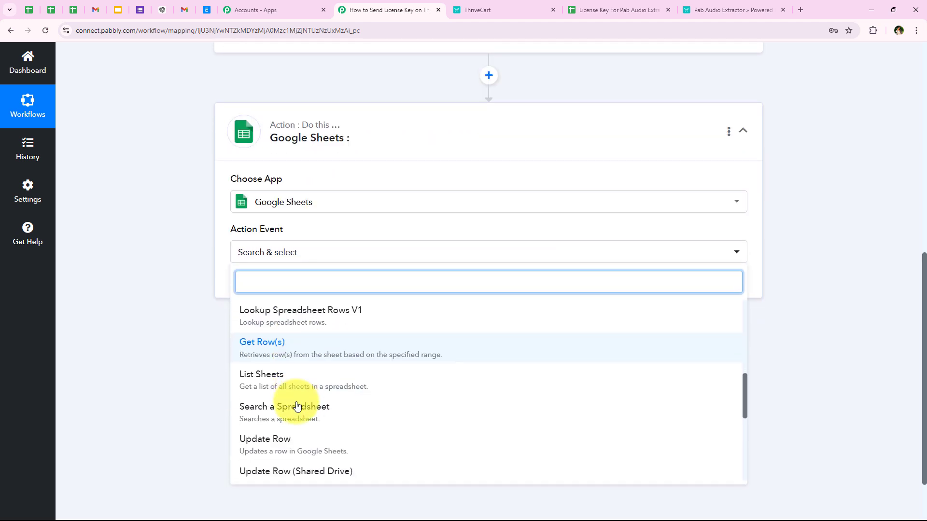
pyautogui.scroll(3, 298, 406)
pyautogui.scroll(-2, 297, 407)
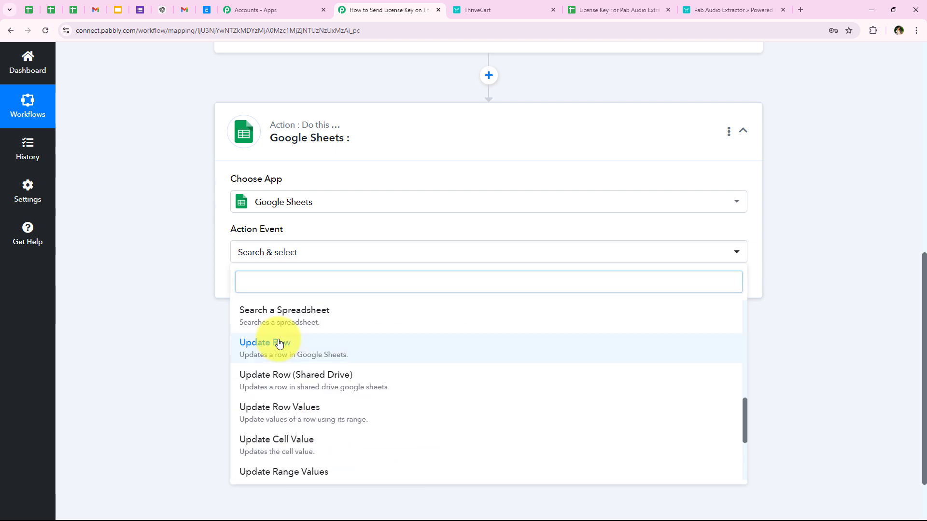
pyautogui.click(279, 346)
pyautogui.click(284, 290)
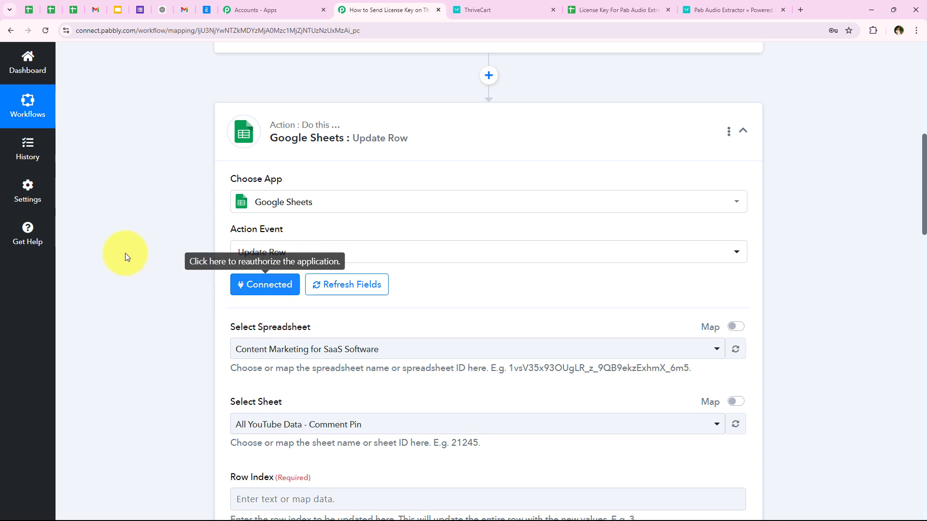
# Choose License Key For Pab Audio Extractor as the spreadsheet for the Update Row action
pyautogui.scroll(-4, 126, 272)
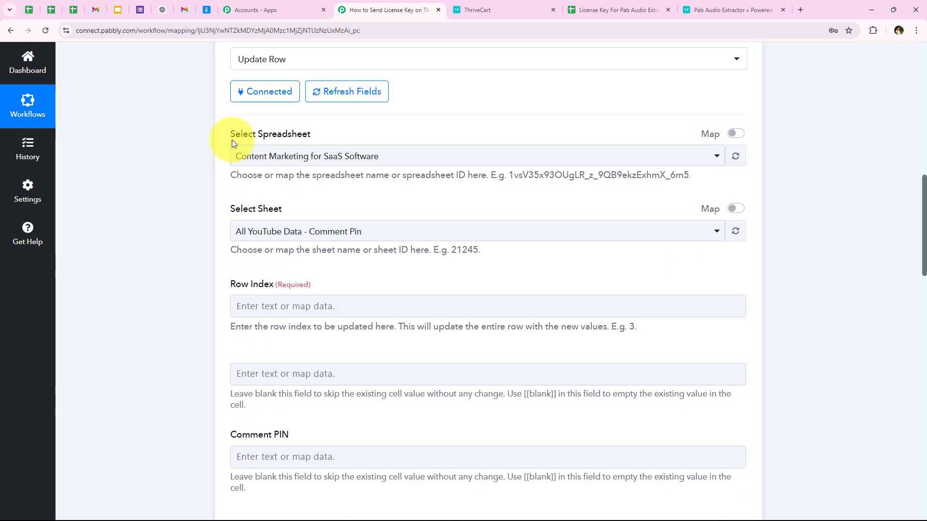
pyautogui.tripleClick(273, 139)
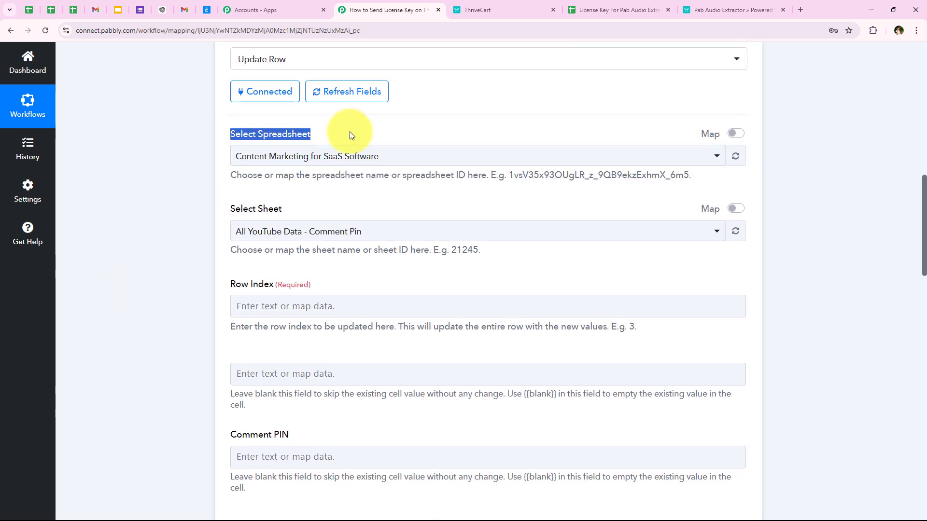
pyautogui.click(264, 158)
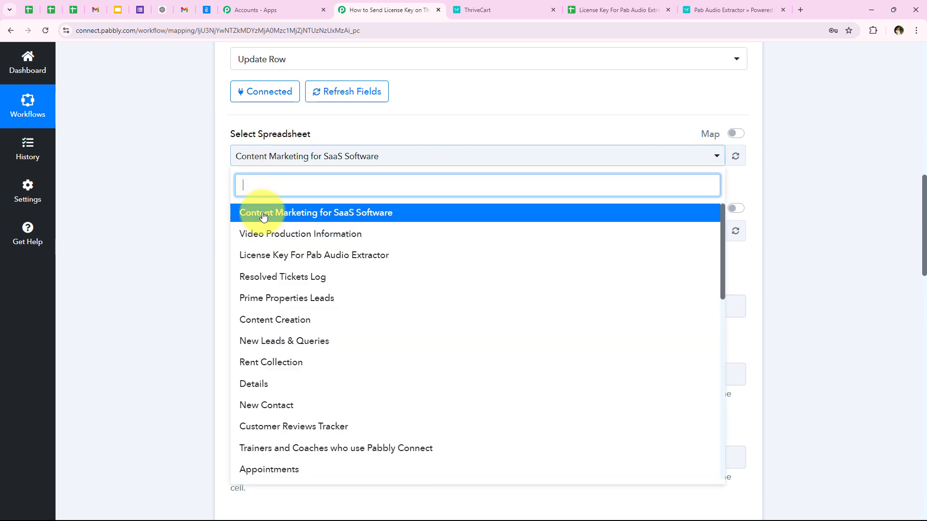
pyautogui.click(265, 255)
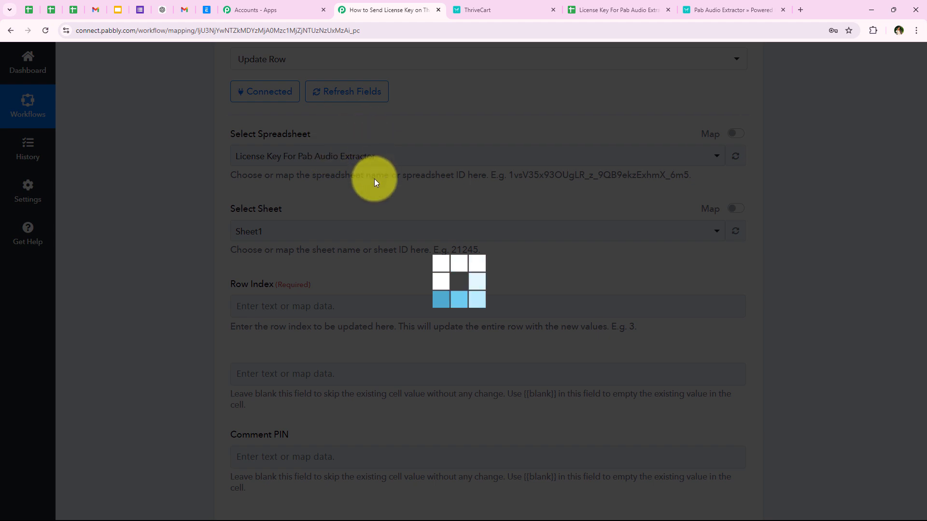
# Open the Row Index field for mapping, and examine row 5 and the license keys below it in the license key sheet
pyautogui.scroll(-3, 236, 217)
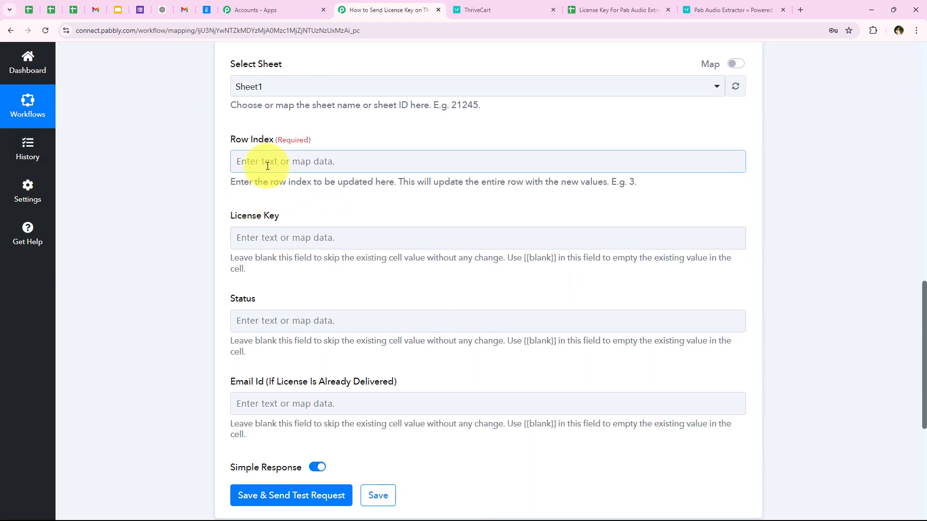
pyautogui.click(585, 4)
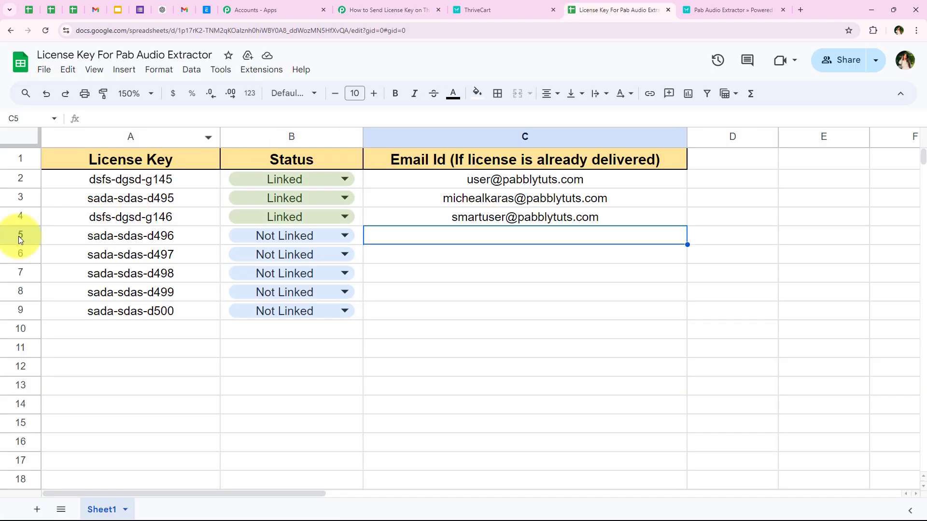
pyautogui.click(389, 10)
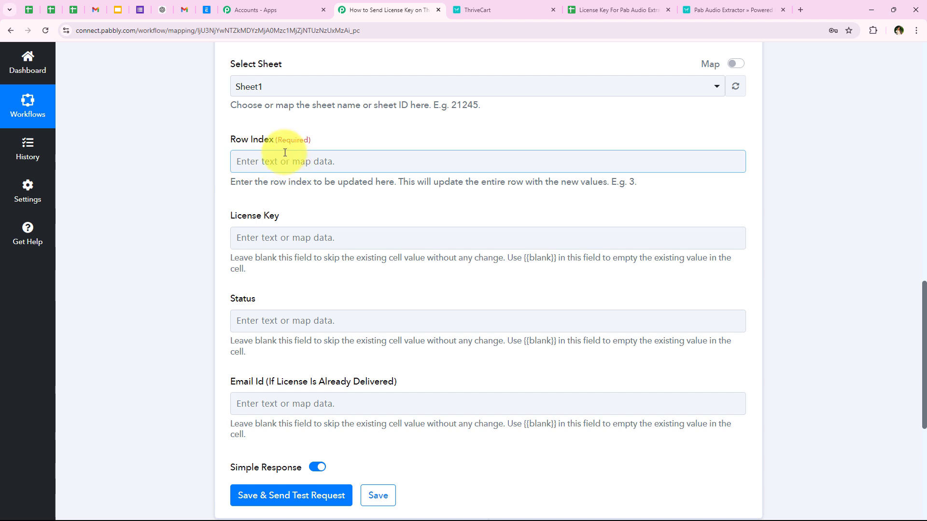
pyautogui.click(263, 161)
pyautogui.click(577, 6)
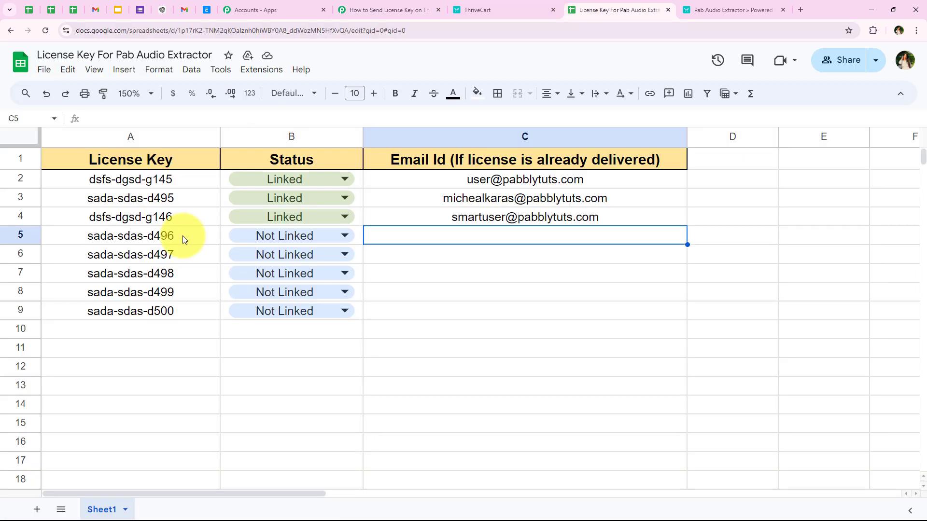
pyautogui.click(116, 250)
pyautogui.click(113, 269)
pyautogui.click(114, 293)
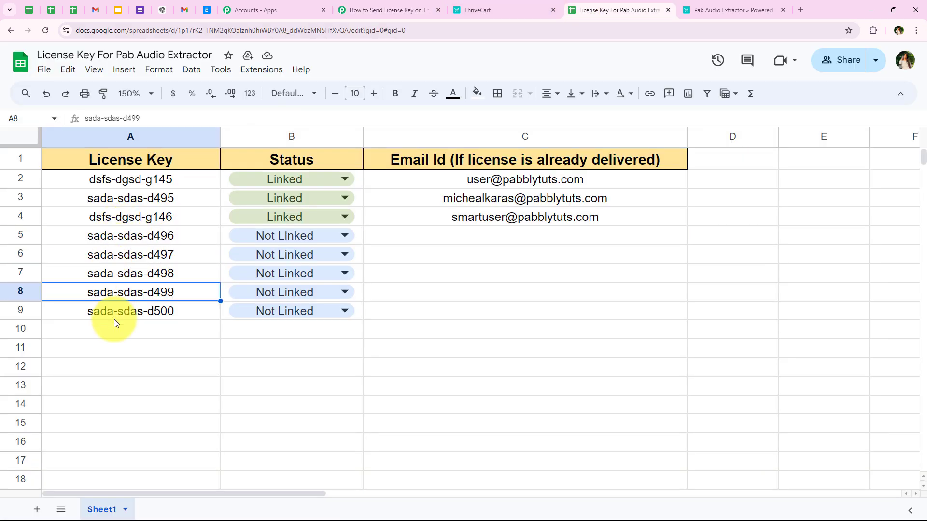
pyautogui.click(114, 315)
pyautogui.click(476, 236)
# Return to the Pabbly Connect workflow and map Row Index to the Lookup Spreadsheet Rows step's Response Result 0 RowIndex
pyautogui.click(389, 10)
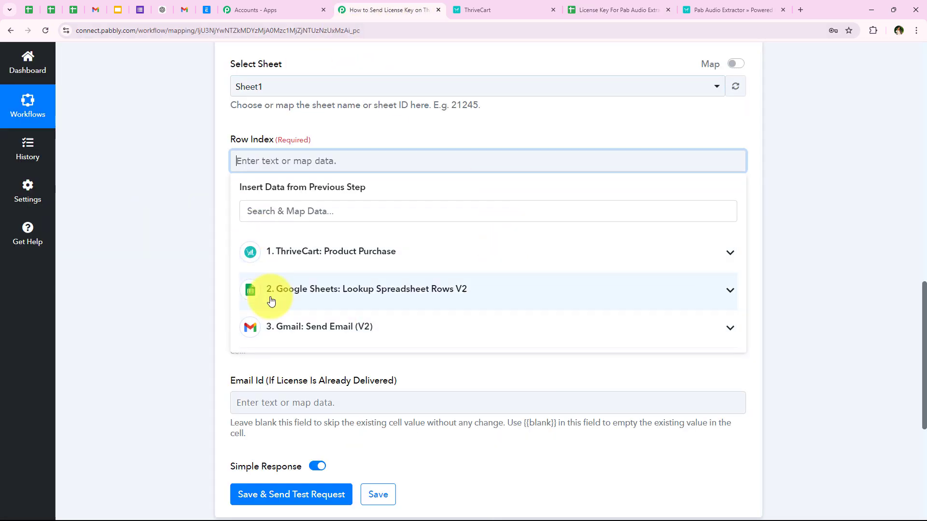
pyautogui.click(383, 302)
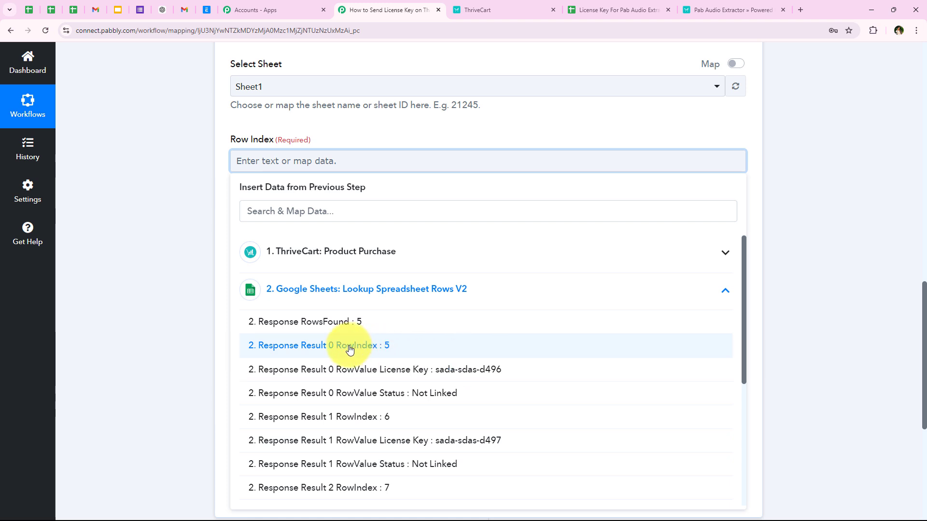
pyautogui.click(378, 347)
pyautogui.click(215, 186)
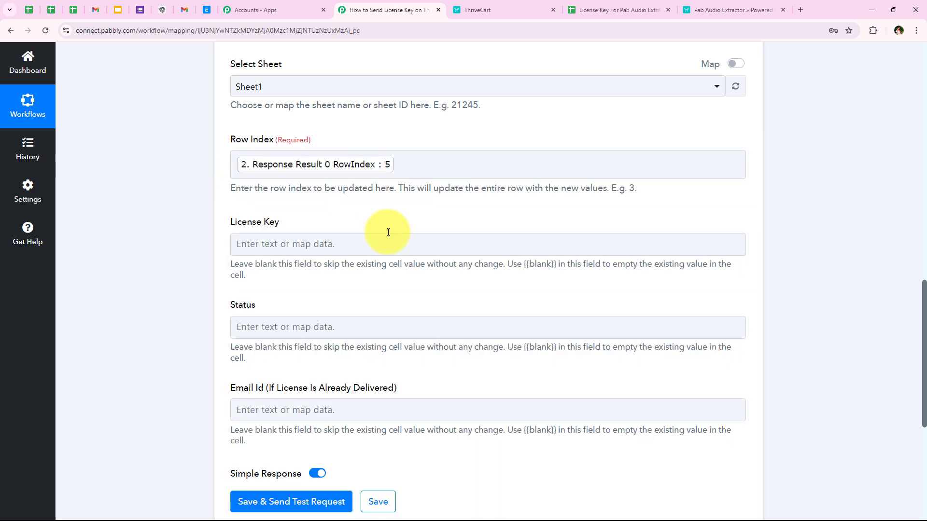
# Check row 5's Status options in the license key sheet, and set the Update Row action's Status to Linked
pyautogui.scroll(-1, 137, 314)
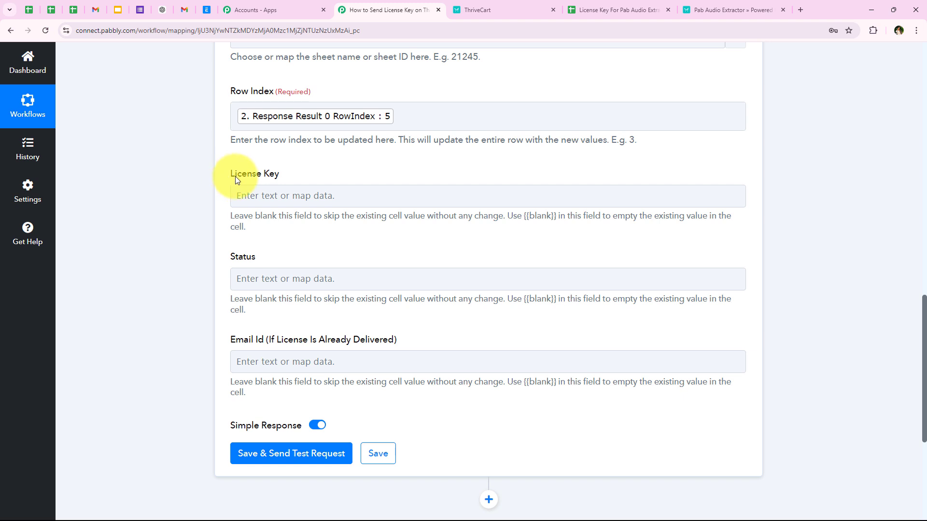
pyautogui.moveTo(230, 175); pyautogui.dragTo(282, 179)
pyautogui.click(263, 237)
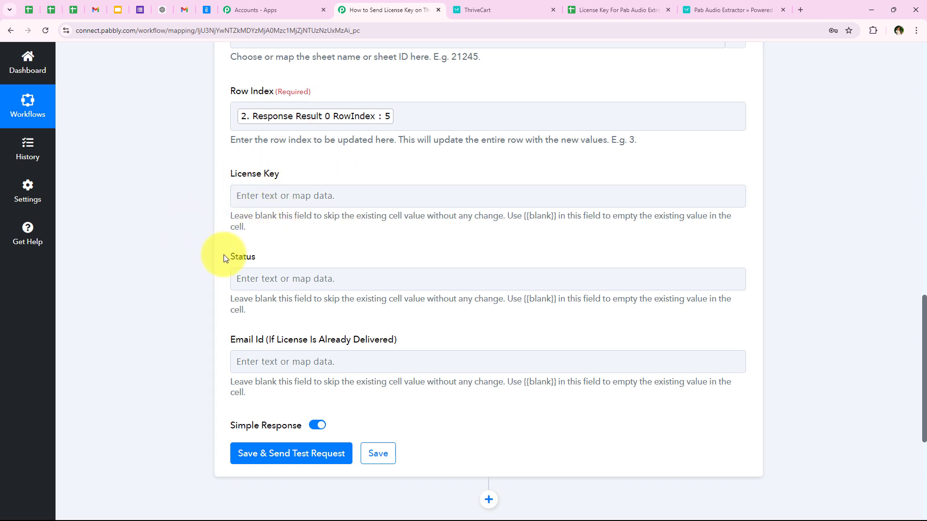
pyautogui.click(236, 258)
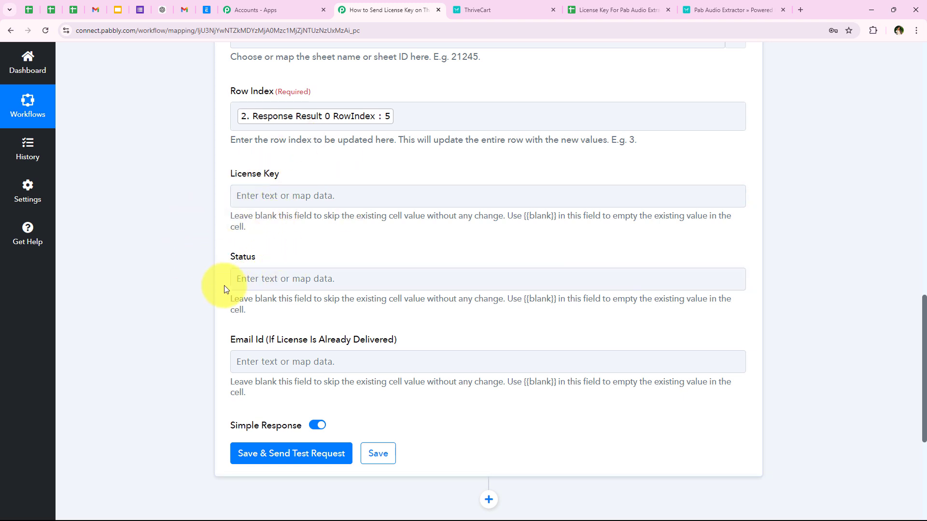
pyautogui.click(646, 4)
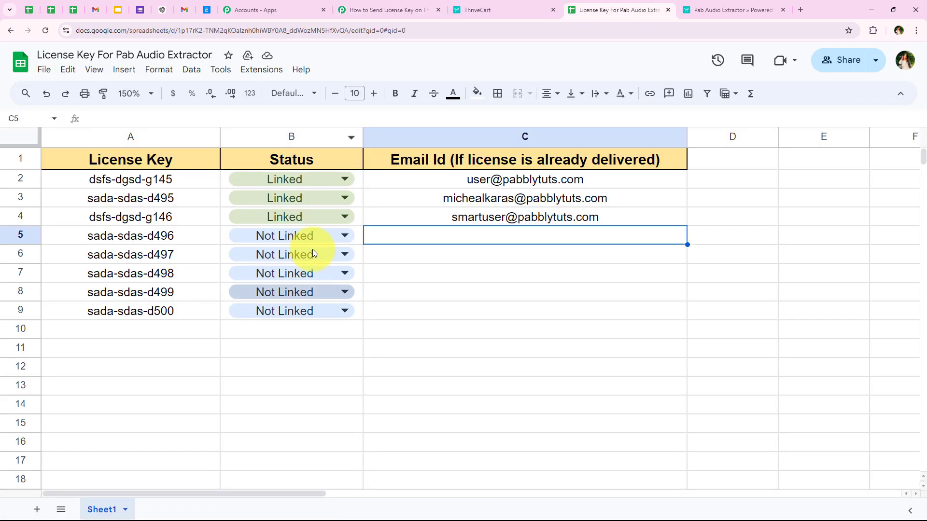
pyautogui.click(291, 235)
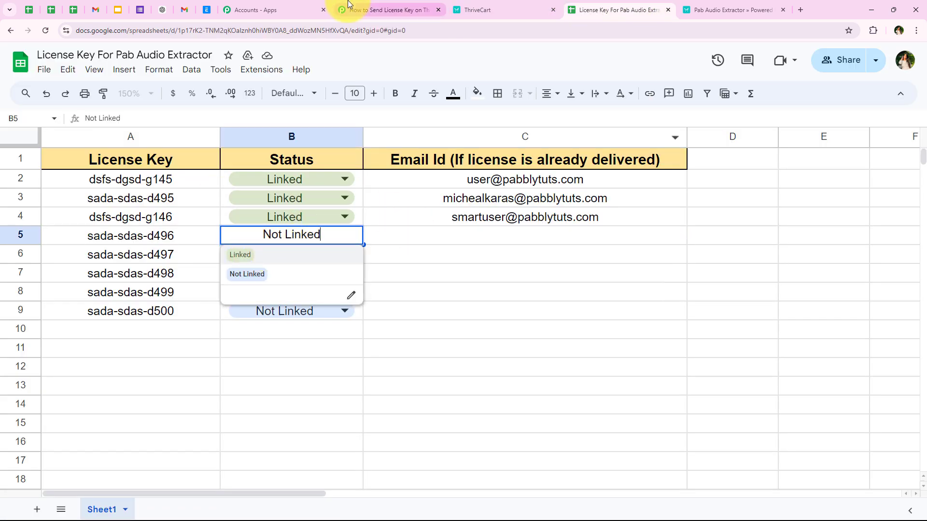
pyautogui.click(386, 10)
pyautogui.click(257, 279)
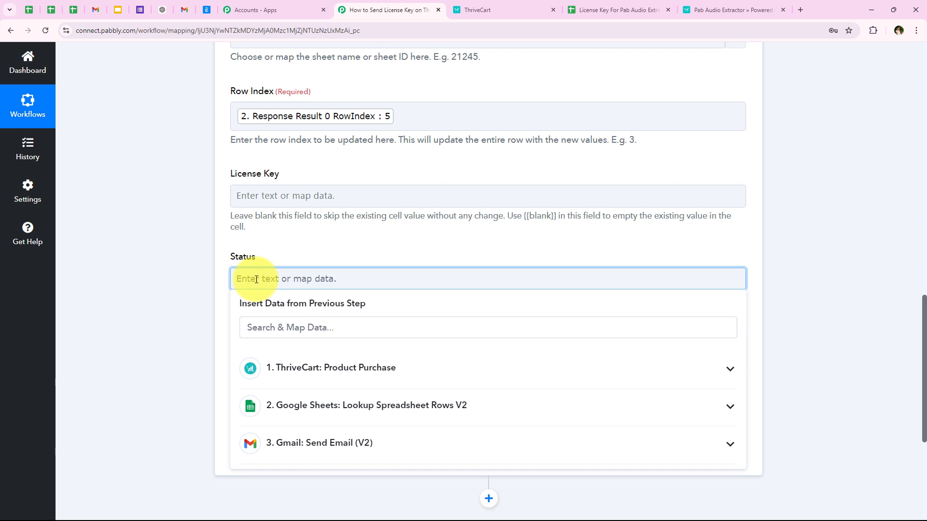
pyautogui.write('Linked')
pyautogui.click(197, 272)
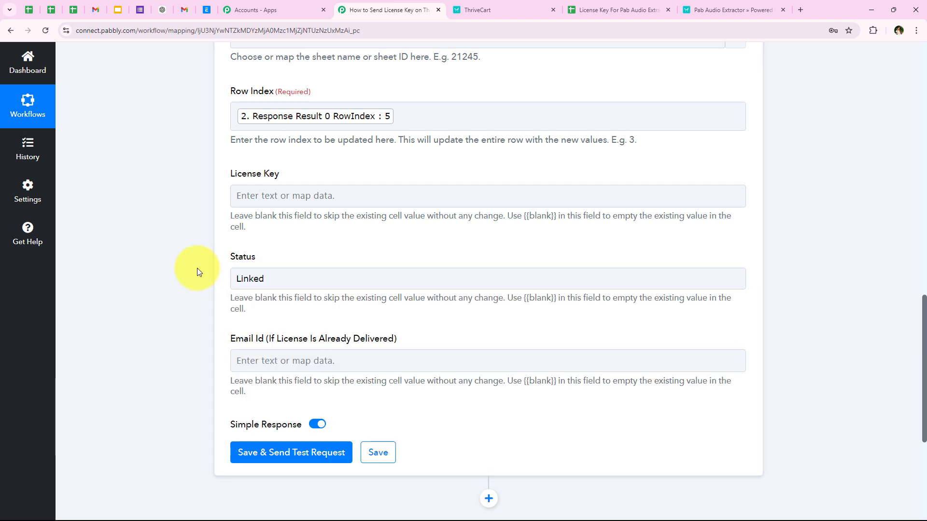
# Map the Email Id field to the ThriveCart trigger's Customer Email, and save the action with a test request
pyautogui.scroll(-2, 197, 268)
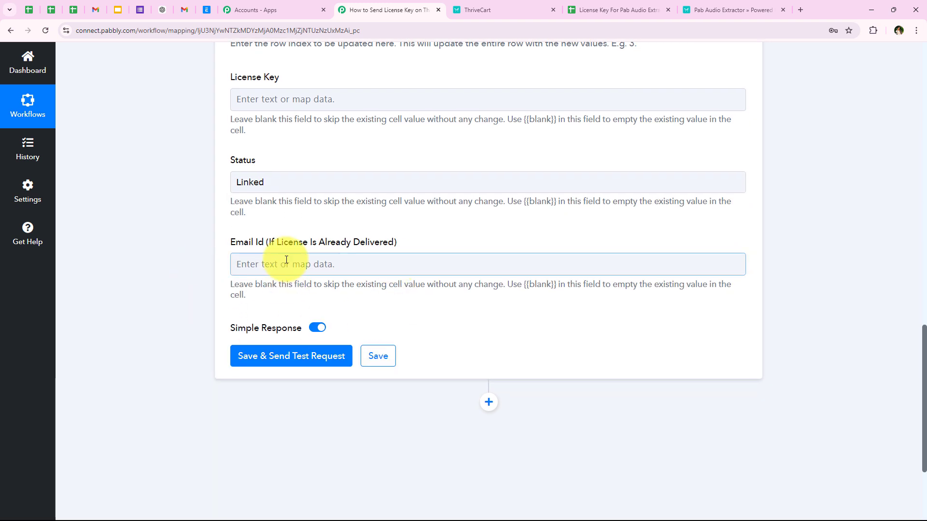
pyautogui.click(286, 259)
pyautogui.scroll(-1, 133, 268)
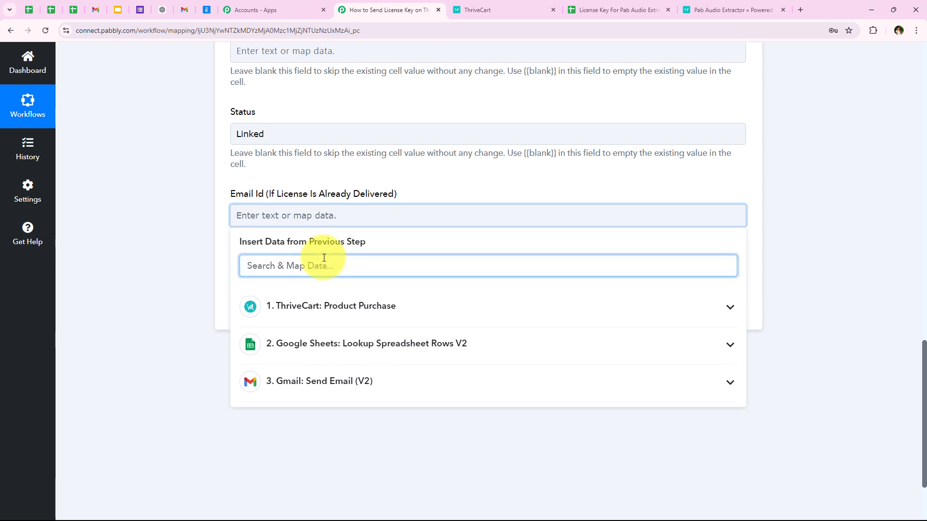
pyautogui.write('emai')
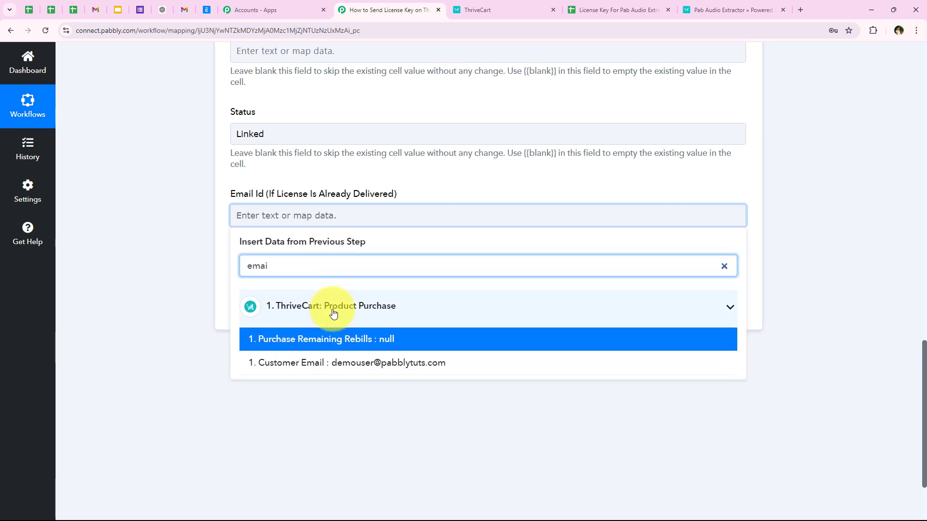
pyautogui.click(475, 367)
pyautogui.click(150, 306)
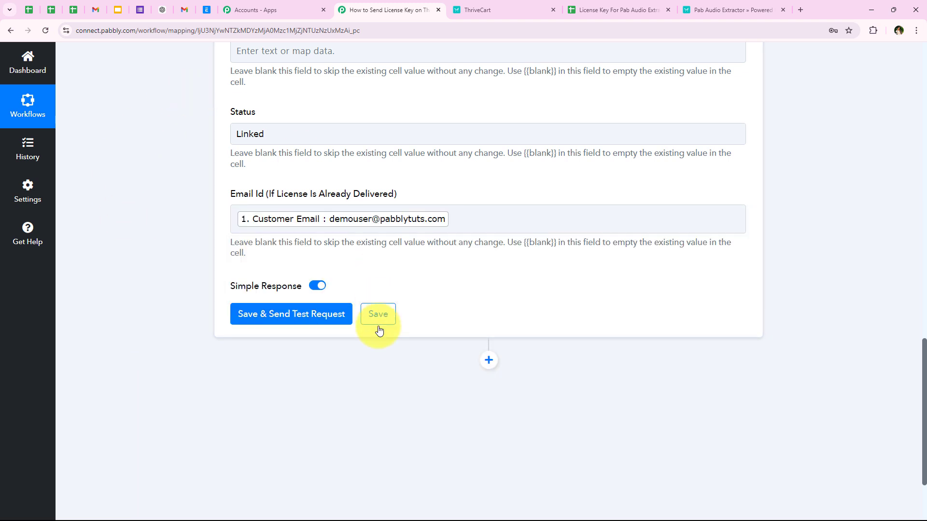
pyautogui.click(316, 319)
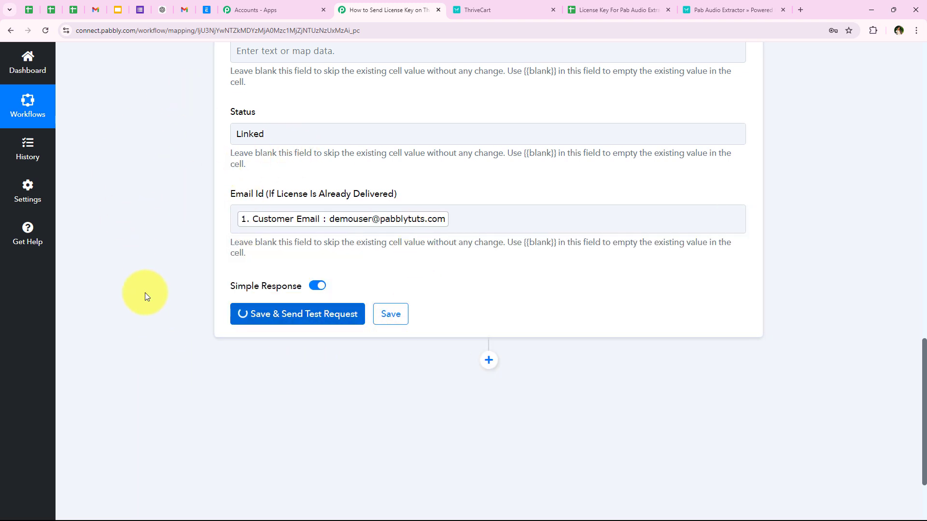
pyautogui.click(263, 213)
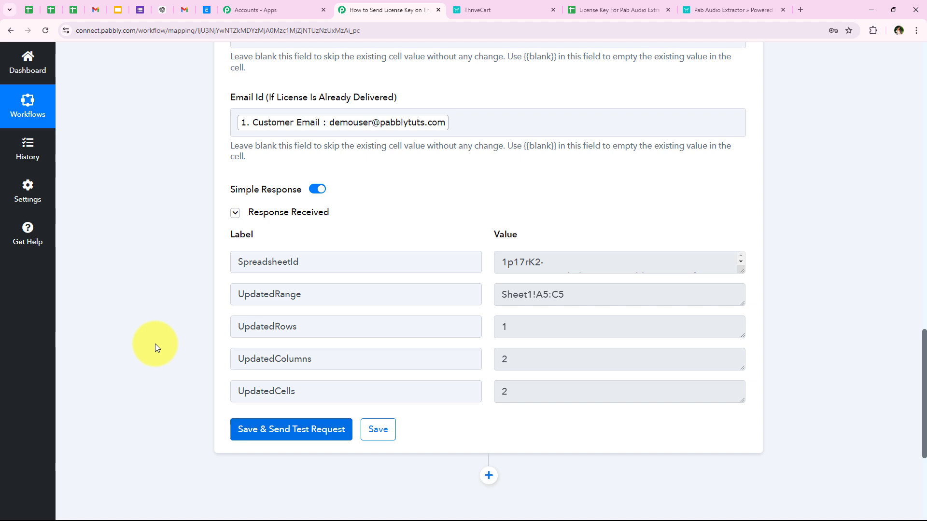
# Collapse the Update Row step and review the workflow's trigger and three actions
pyautogui.scroll(10, 137, 251)
pyautogui.scroll(12, 137, 247)
pyautogui.scroll(-2, 140, 299)
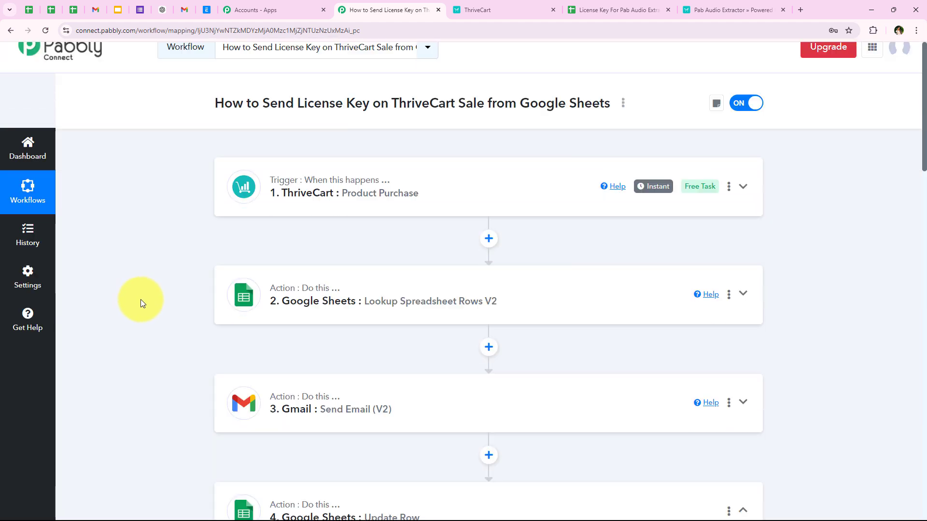
pyautogui.click(354, 454)
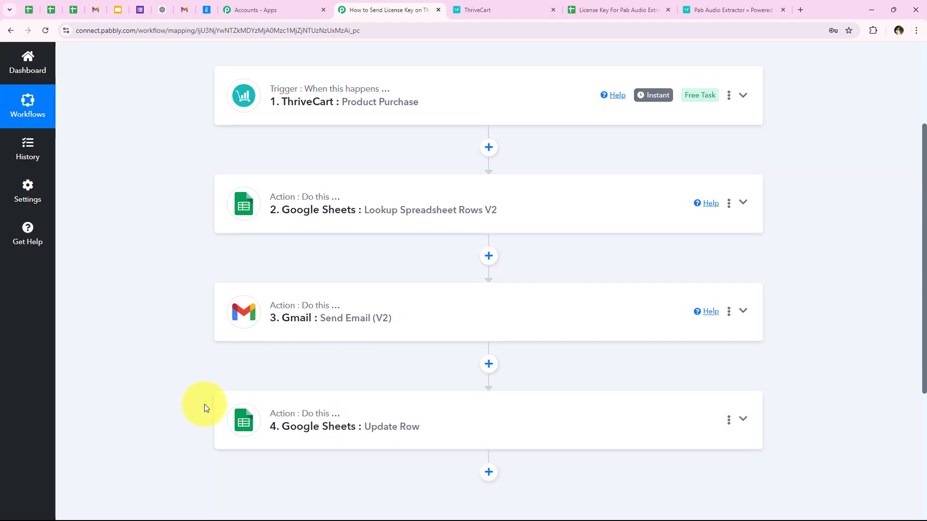
pyautogui.scroll(3, 231, 278)
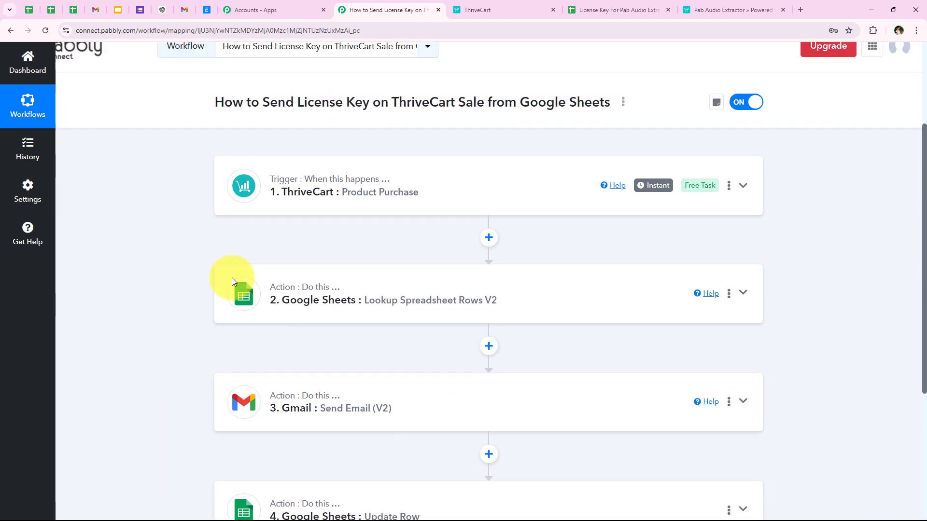
# Switch to the license key sheet, set its zoom to 150%, and check the updated row 5
pyautogui.click(644, 7)
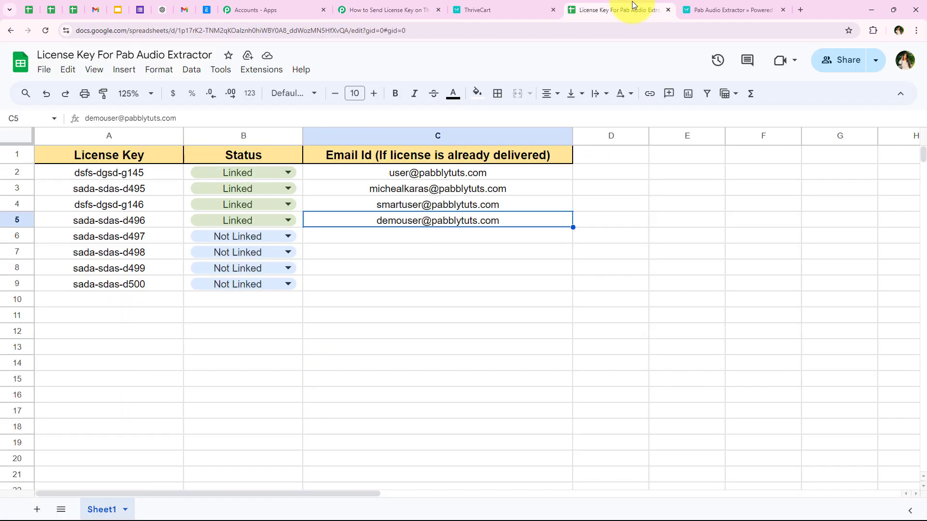
pyautogui.click(130, 93)
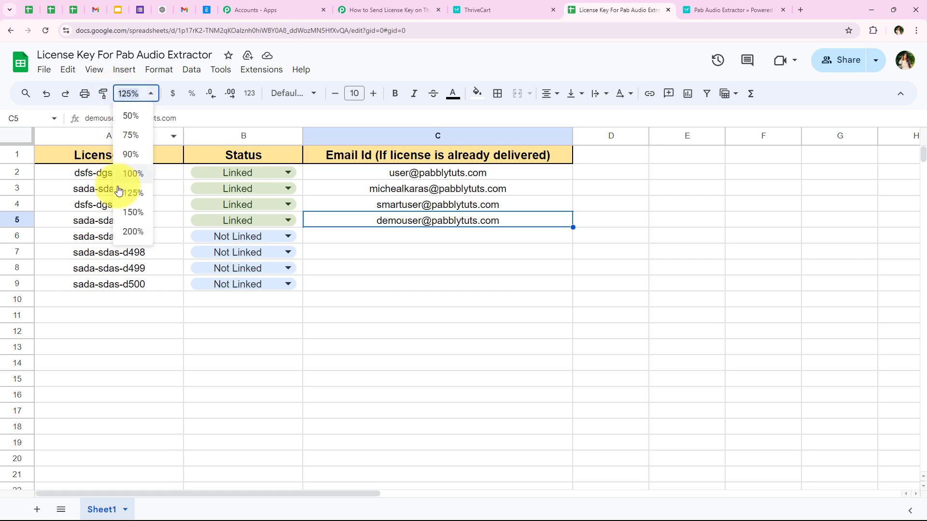
pyautogui.click(128, 210)
pyautogui.click(455, 300)
pyautogui.click(125, 239)
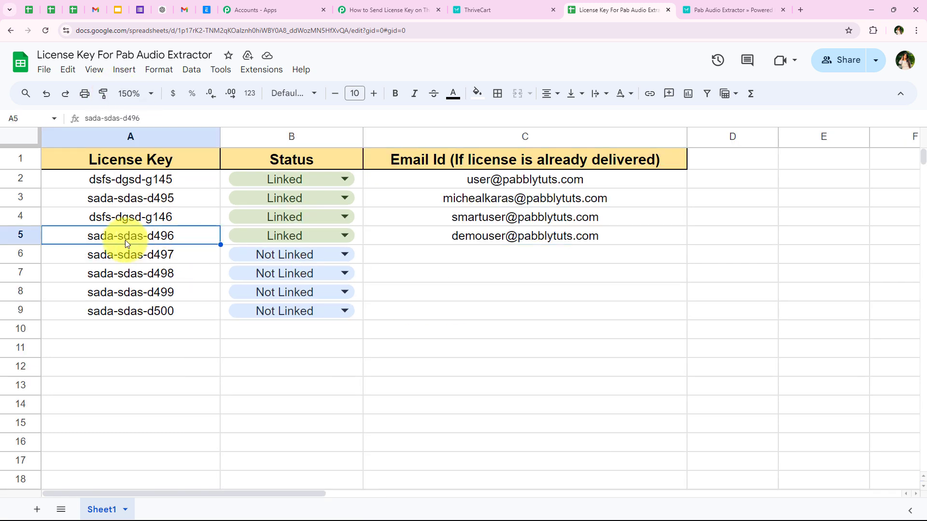
# Compare the emailed license key in Gmail with row 5's Status and Email Id in the sheet, and return to the Pabbly Connect workflow
pyautogui.click(182, 10)
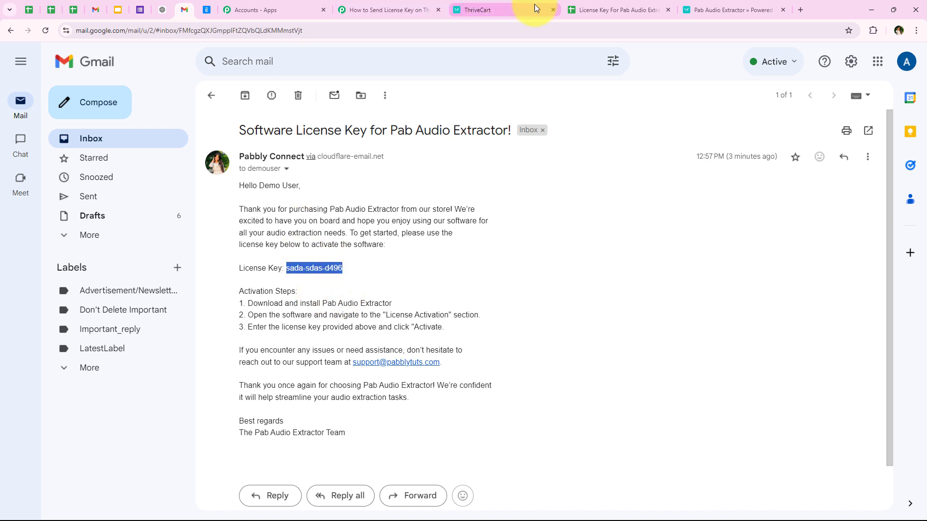
pyautogui.click(585, 10)
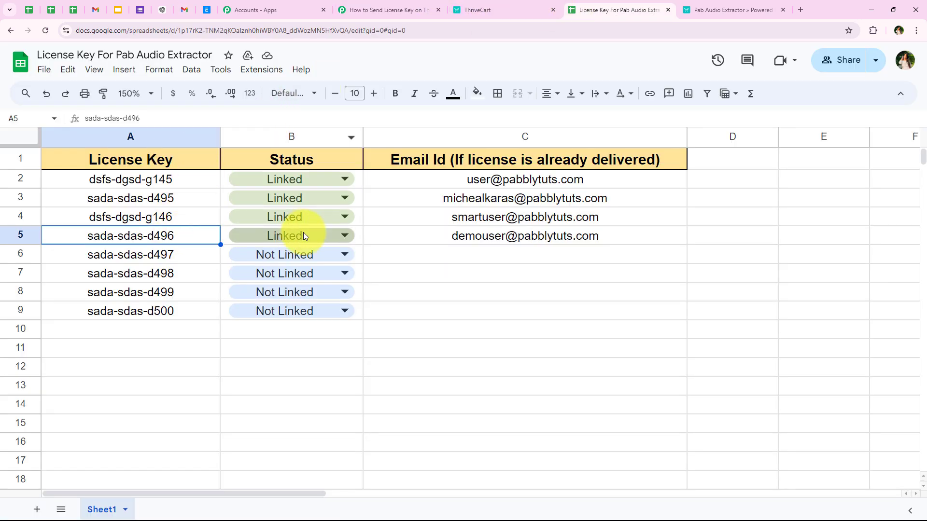
pyautogui.click(453, 234)
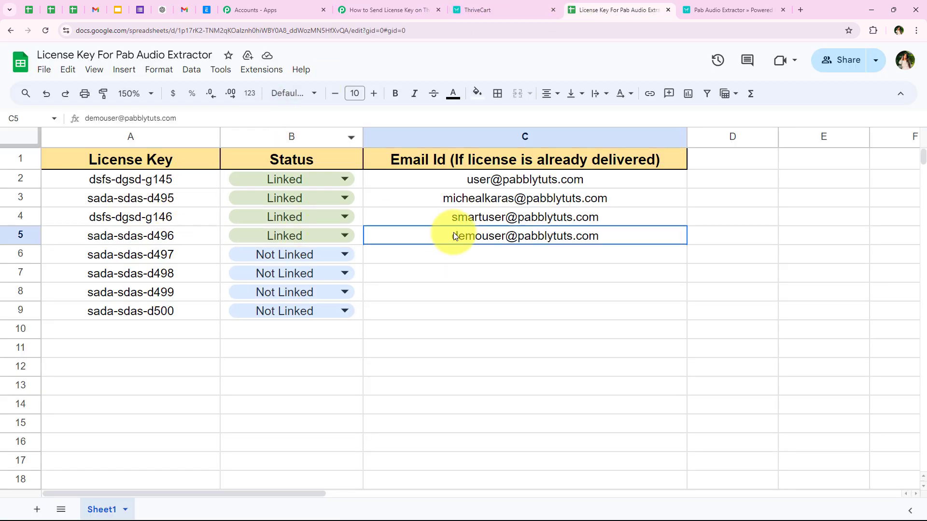
pyautogui.click(475, 257)
pyautogui.click(418, 5)
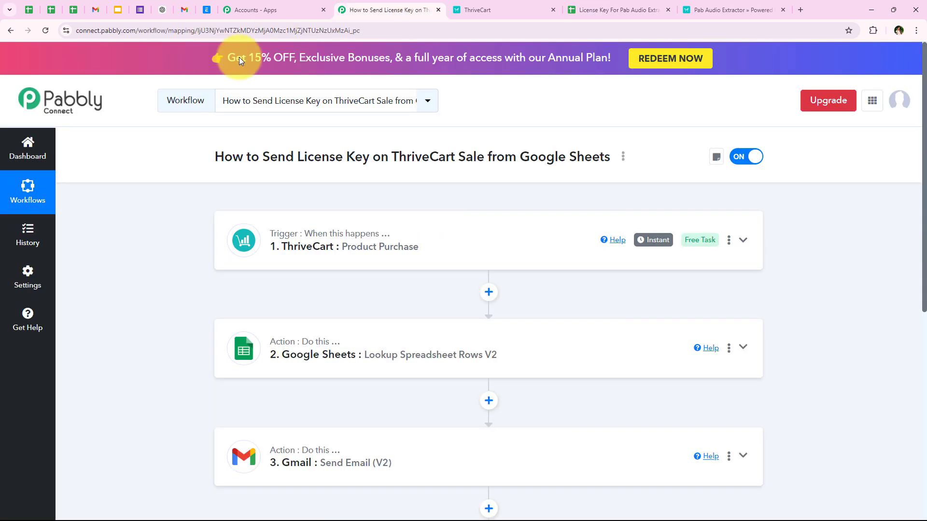
# Review the complete workflow from the ThriveCart Product Purchase trigger down to the Google Sheets Update Row action
pyautogui.scroll(-4, 173, 343)
pyautogui.scroll(3, 171, 349)
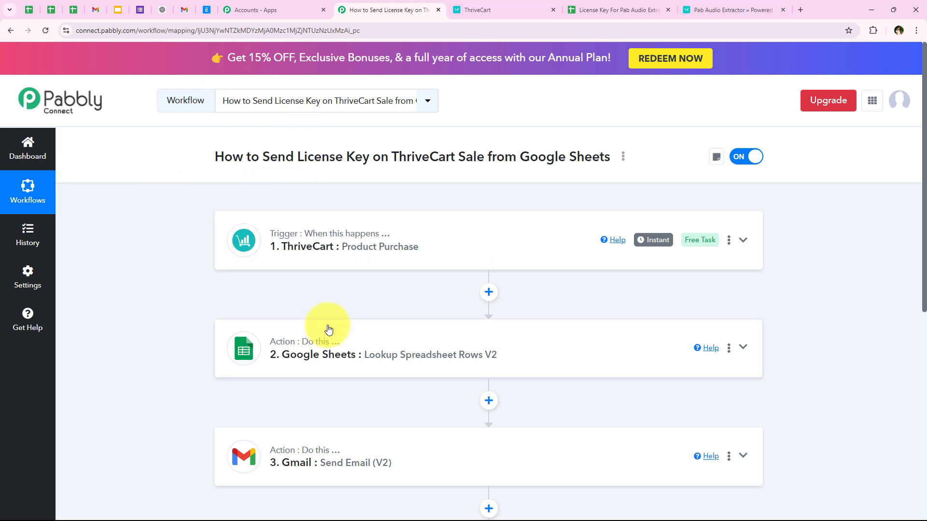
pyautogui.scroll(-2, 277, 325)
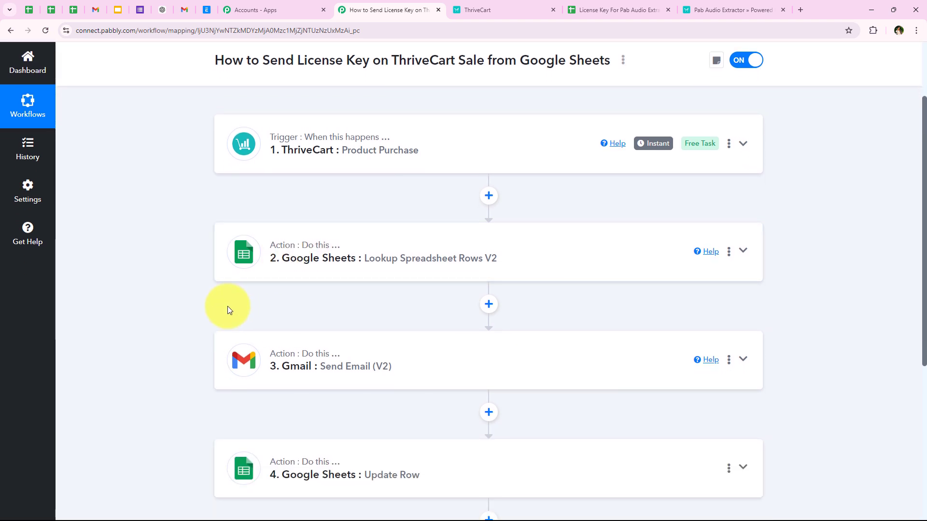
pyautogui.scroll(-2, 237, 399)
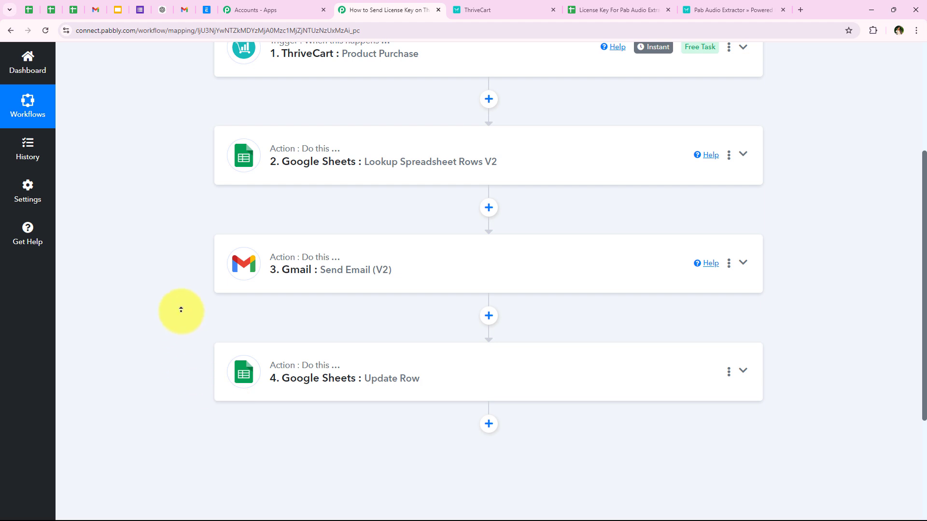
pyautogui.scroll(4, 182, 309)
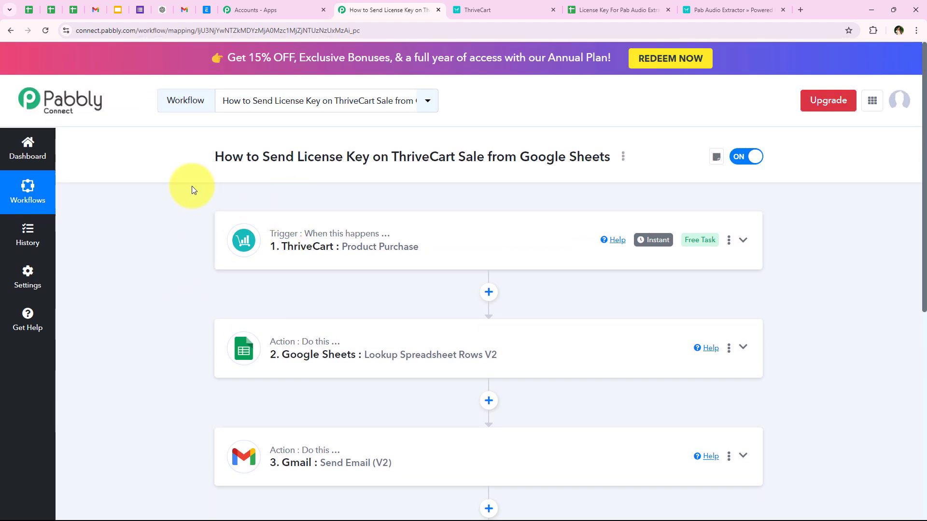
# On the Pab Audio Extractor checkout page, fill in a saved test customer's details, remove the ZIP code's last digit, and continue to payment
pyautogui.click(475, 9)
pyautogui.click(704, 8)
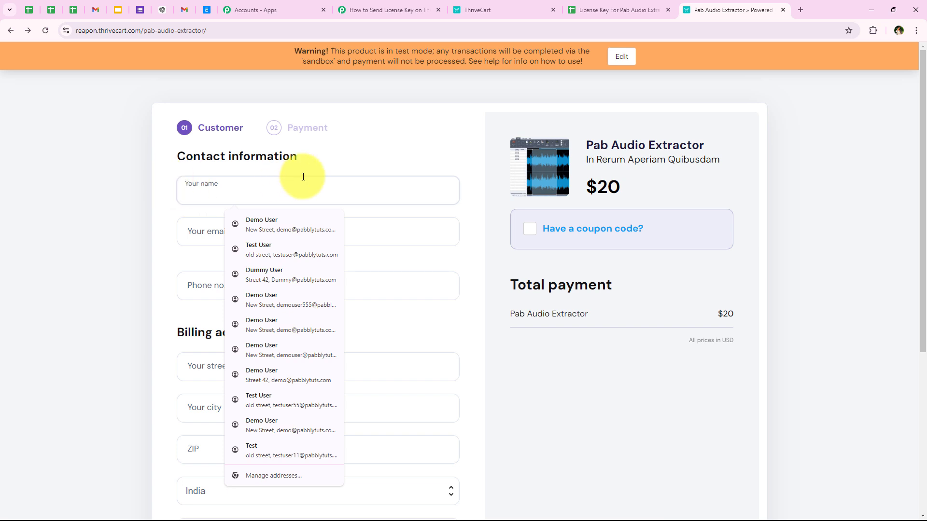
pyautogui.click(303, 241)
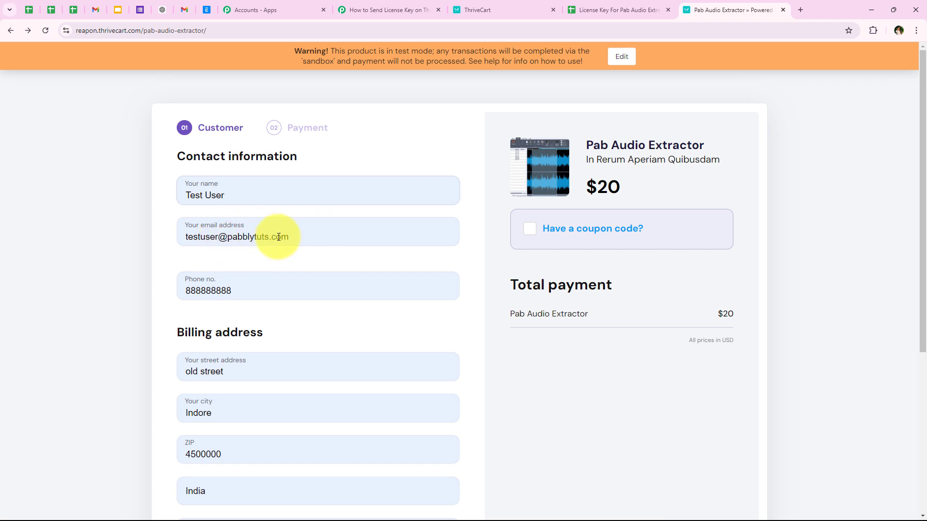
pyautogui.scroll(-3, 256, 234)
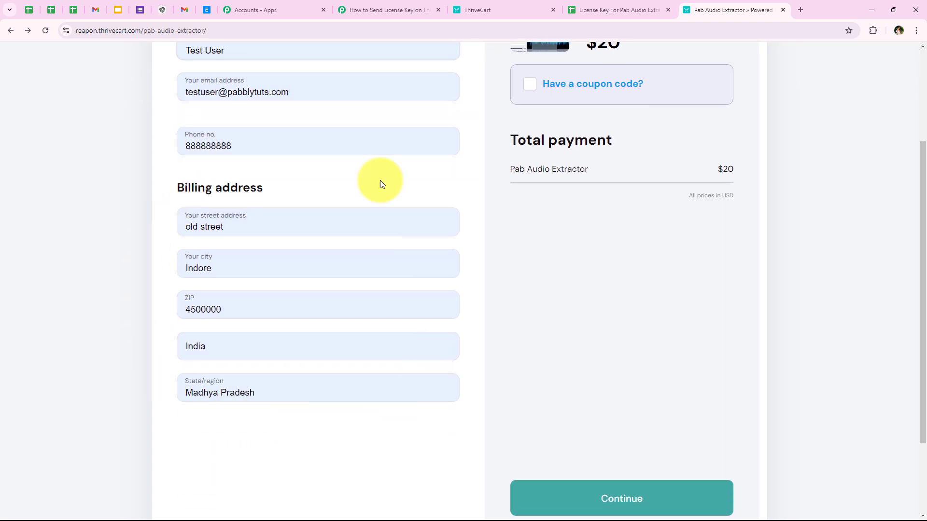
pyautogui.click(240, 310)
pyautogui.press('BackSpace')
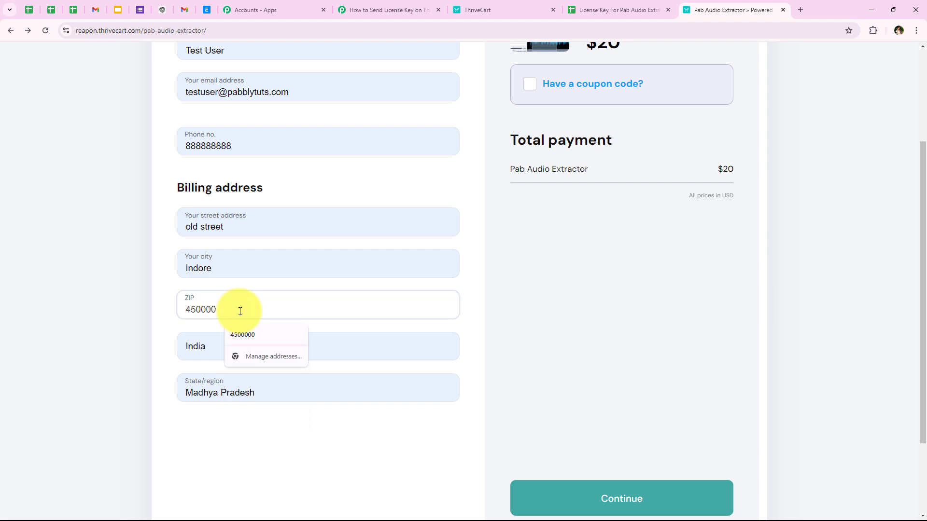
pyautogui.click(575, 490)
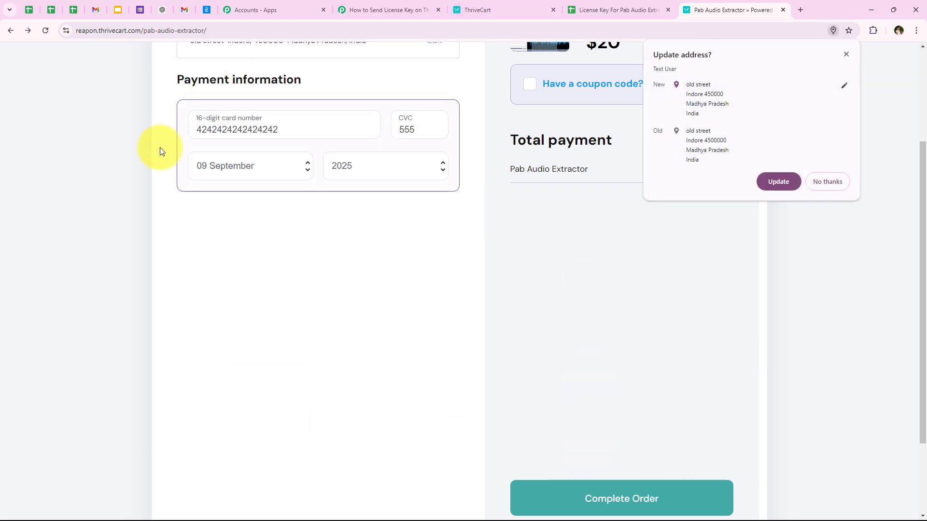
# Complete the test order for Pab Audio Extractor and decline updating the browser's saved address
pyautogui.scroll(-5, 376, 290)
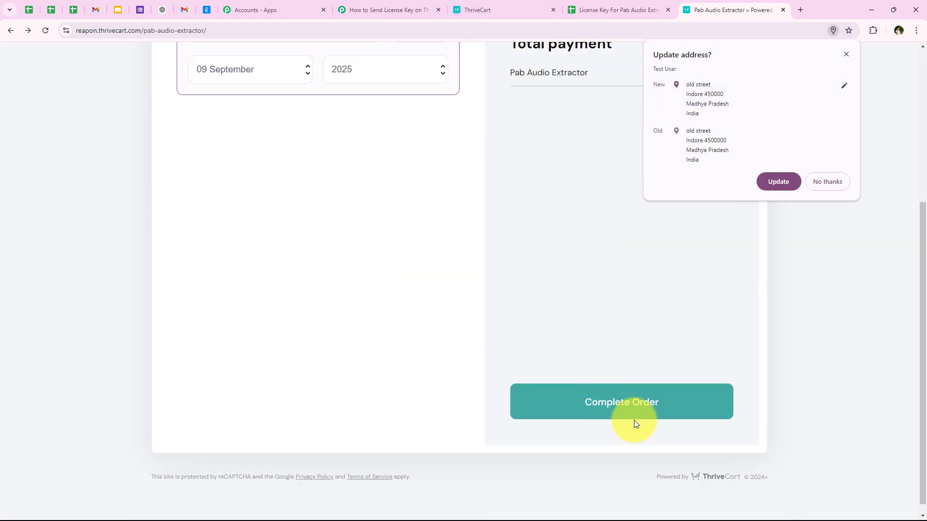
pyautogui.click(633, 416)
pyautogui.click(821, 181)
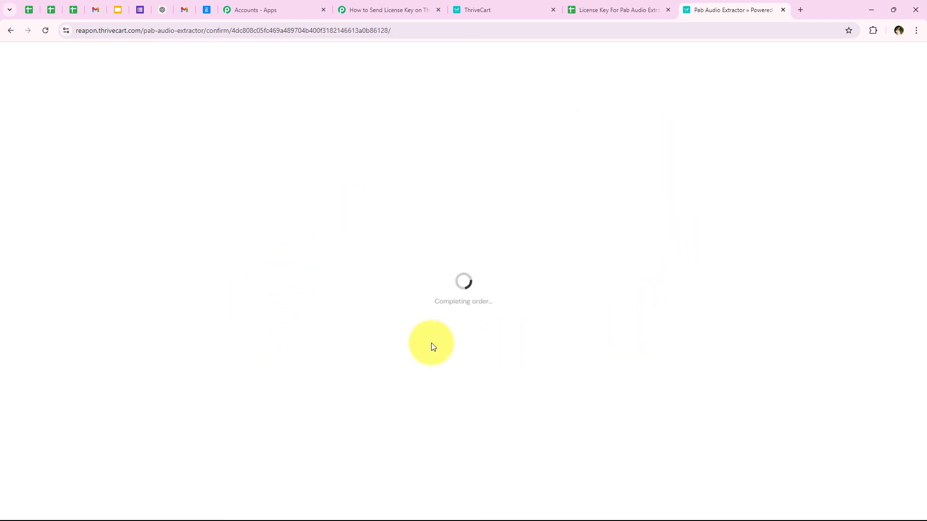
pyautogui.moveTo(433, 305); pyautogui.dragTo(490, 306)
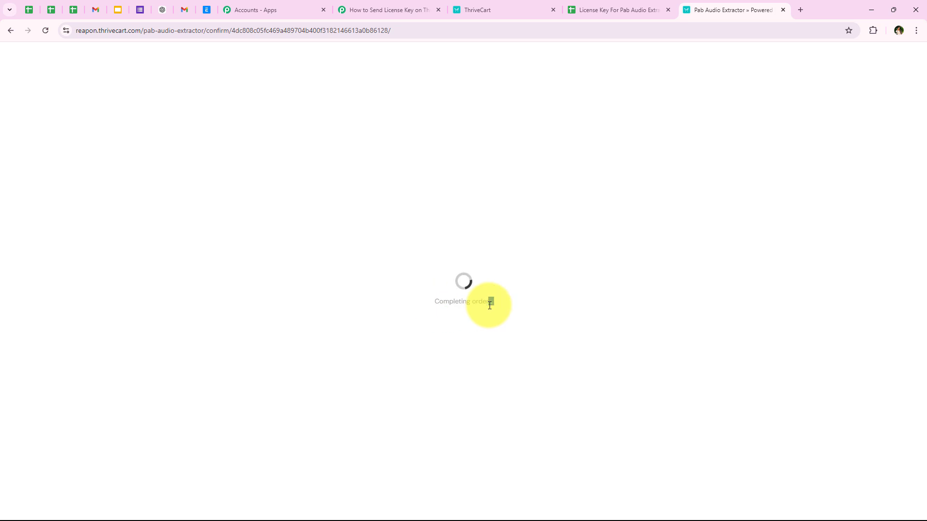
pyautogui.click(424, 300)
pyautogui.moveTo(434, 299); pyautogui.dragTo(315, 268)
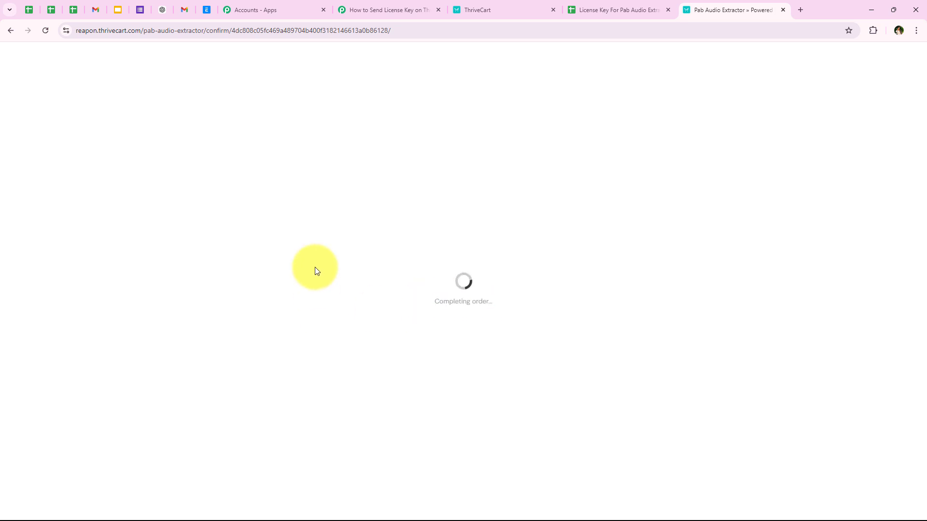
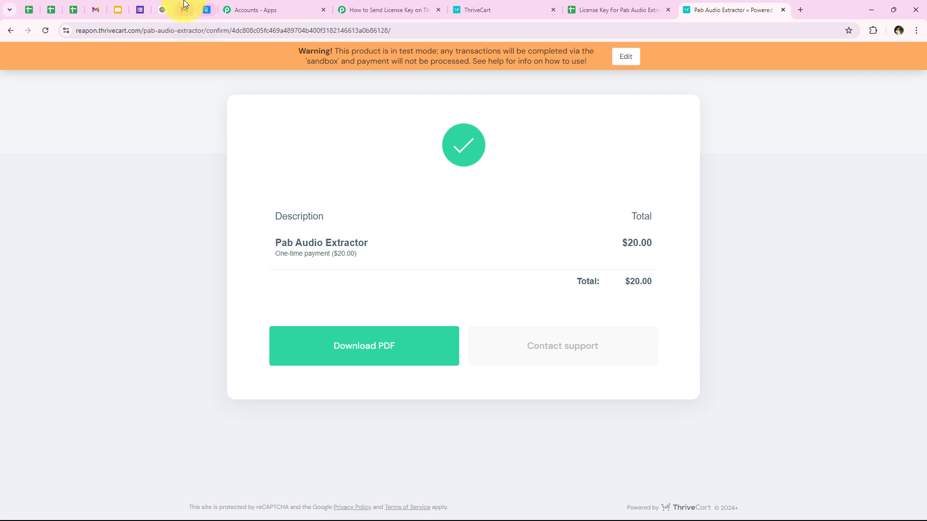
# Open the newest Software License Key email in the Gmail inbox and check its greeting and license key
pyautogui.click(184, 9)
pyautogui.click(212, 95)
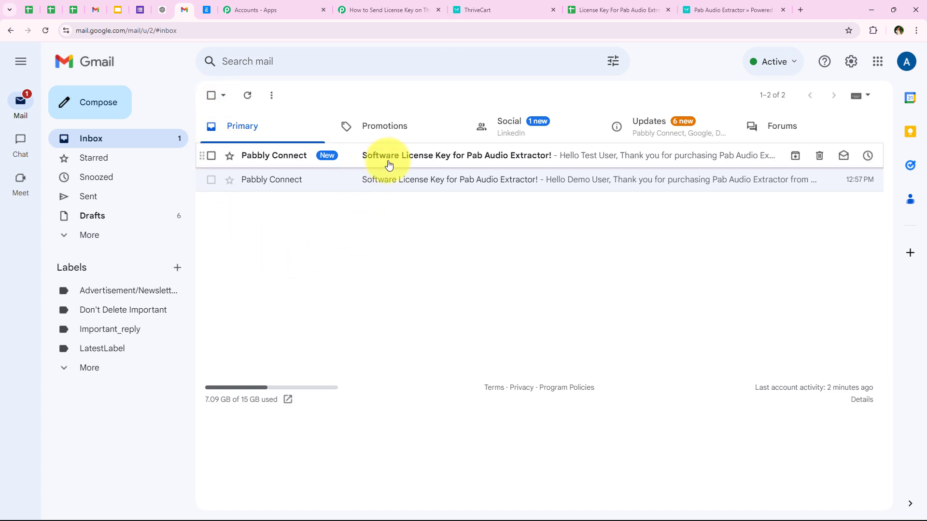
pyautogui.click(440, 155)
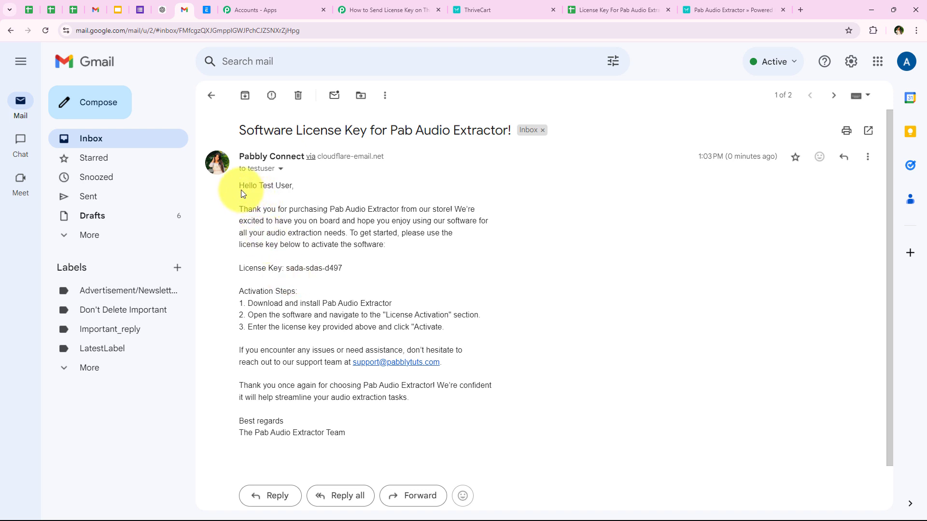
pyautogui.moveTo(241, 188); pyautogui.dragTo(302, 194)
pyautogui.click(247, 210)
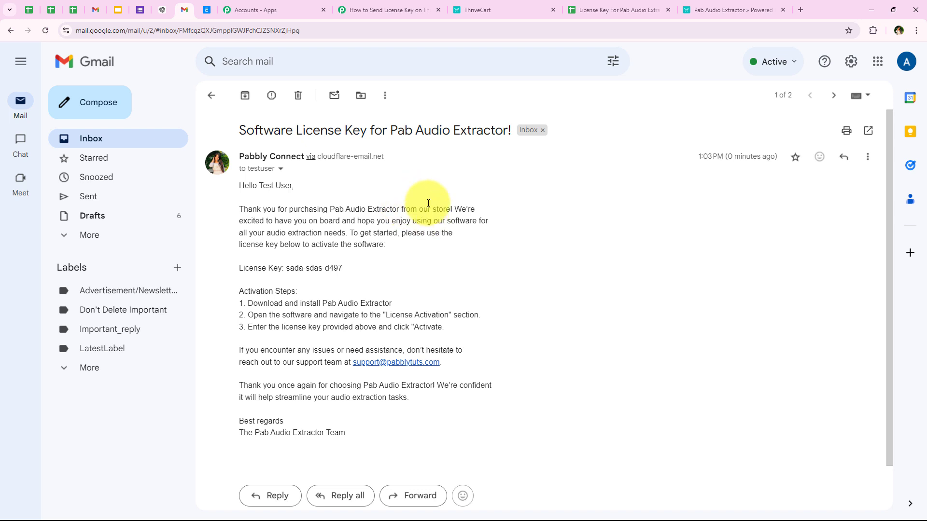
pyautogui.moveTo(286, 268); pyautogui.dragTo(343, 269)
pyautogui.click(329, 268)
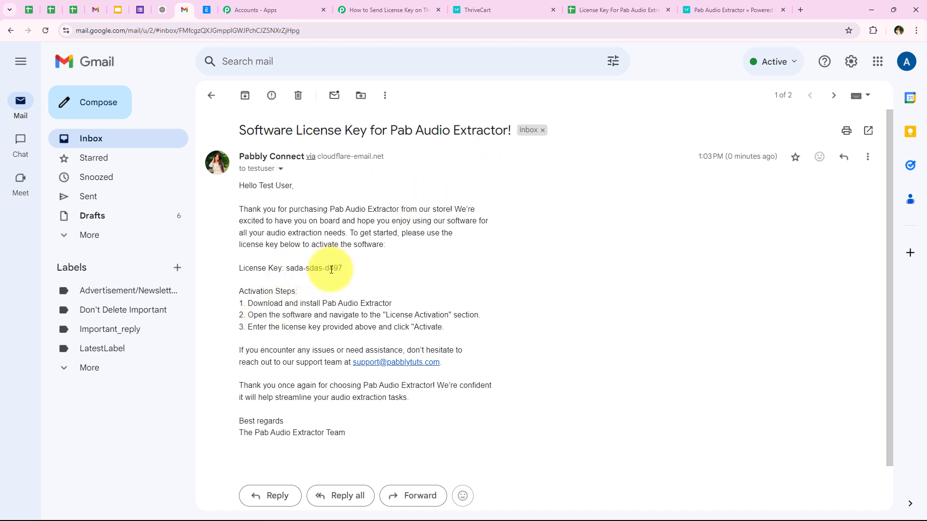
# Compare the license key in the earlier Pabbly Connect email with the one in the newest email
pyautogui.click(212, 94)
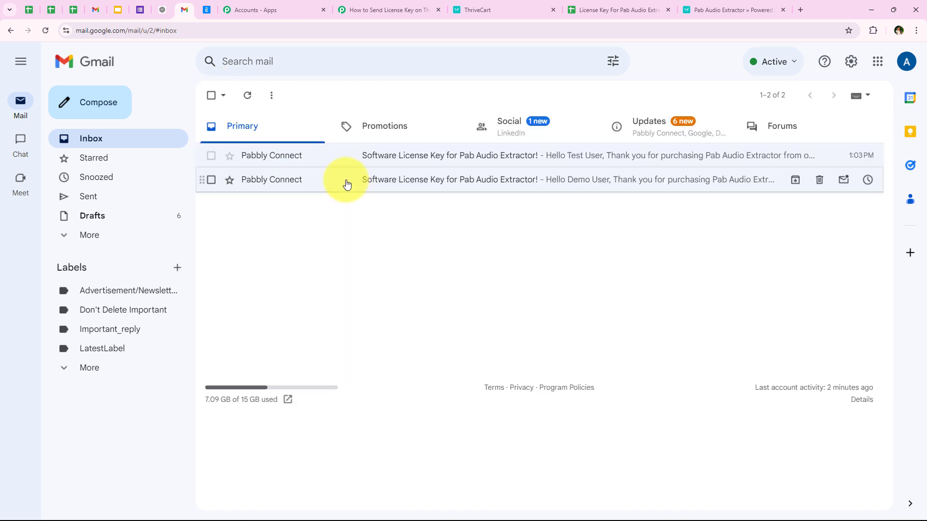
pyautogui.click(345, 180)
pyautogui.doubleClick(333, 269)
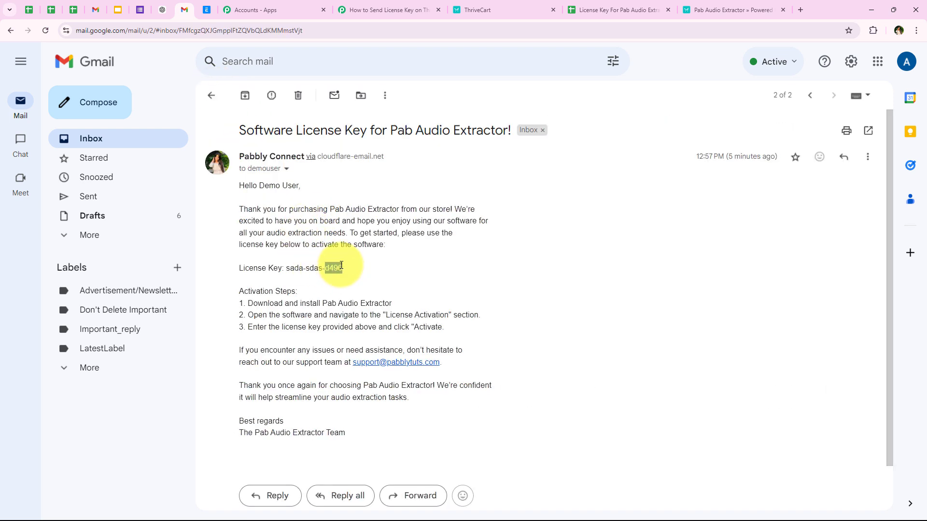
pyautogui.click(211, 95)
pyautogui.click(308, 153)
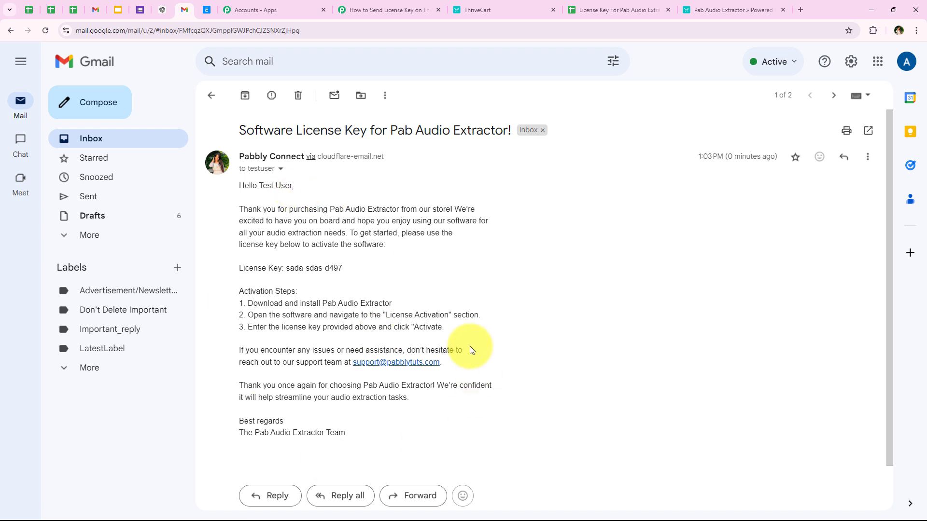
pyautogui.moveTo(287, 268); pyautogui.dragTo(343, 268)
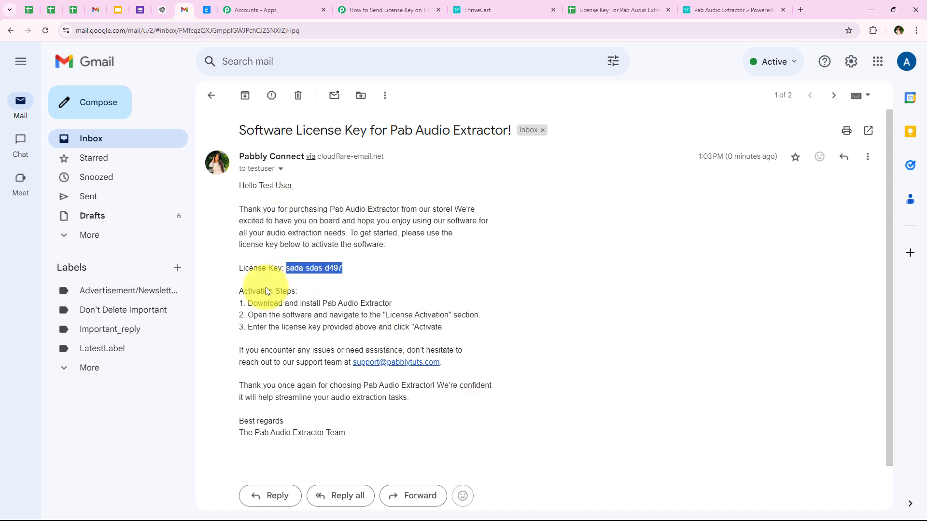
pyautogui.click(352, 268)
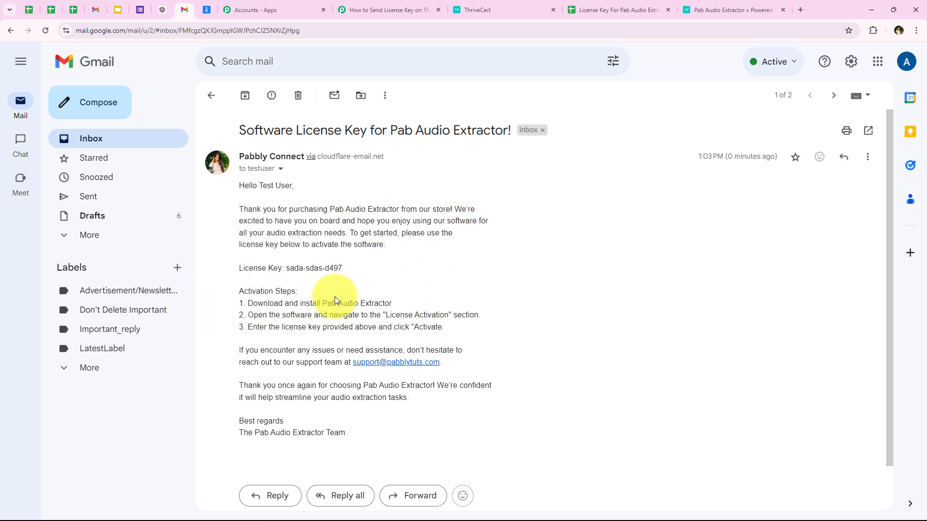
# Switch to the license key sheet and check row 6's Status and Email Id against the new test purchase
pyautogui.click(592, 9)
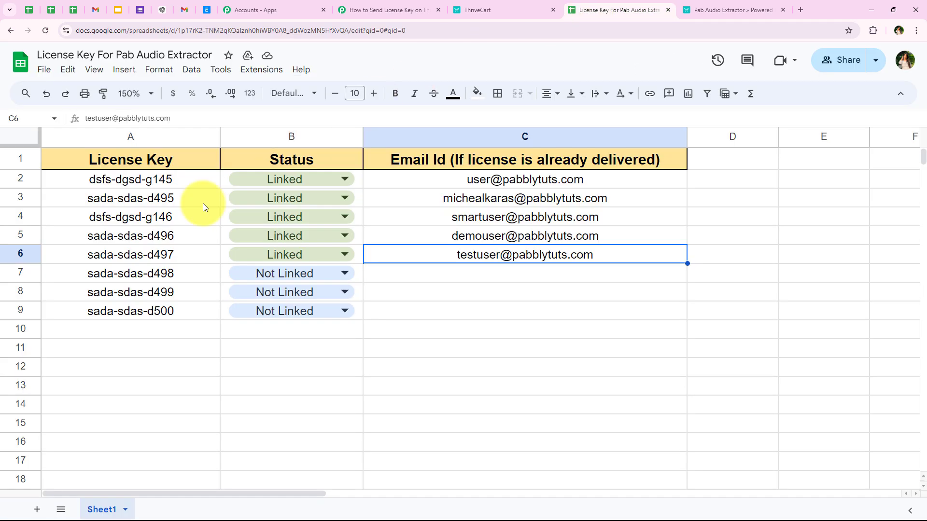
pyautogui.click(155, 369)
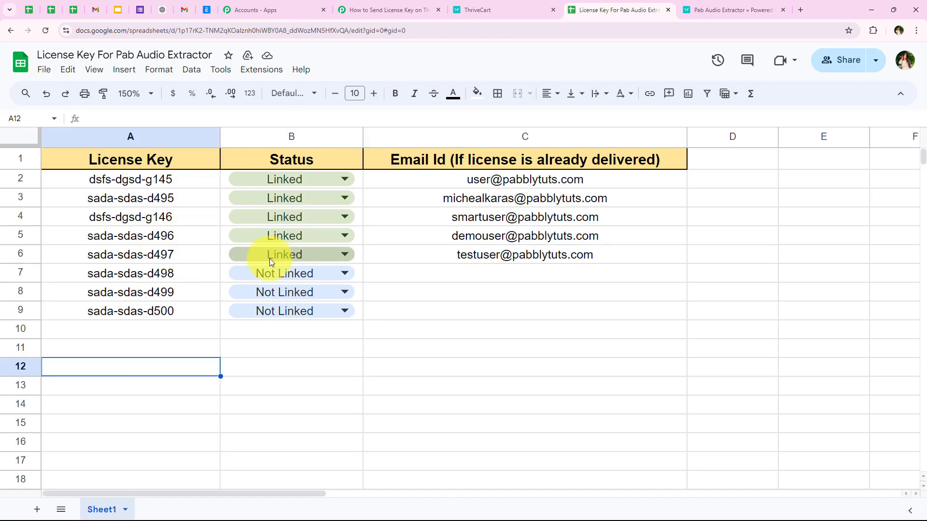
pyautogui.click(491, 256)
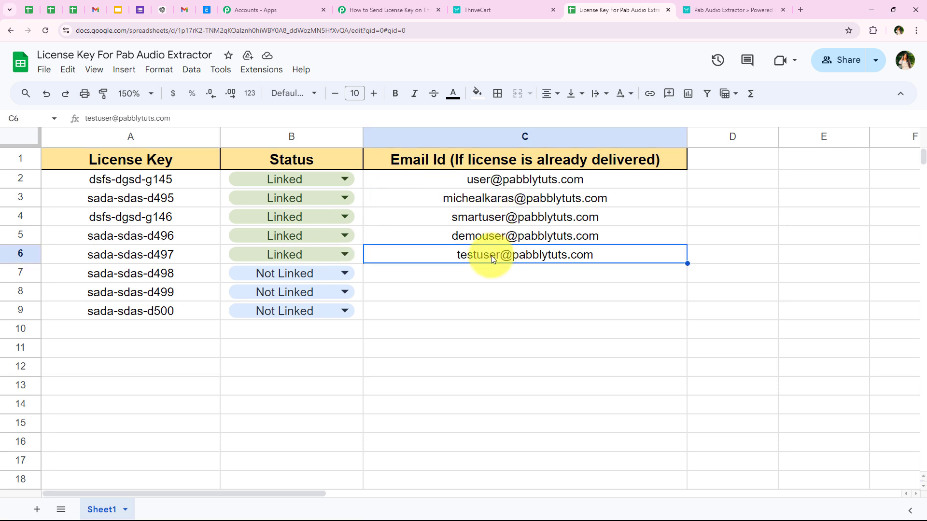
pyautogui.click(505, 274)
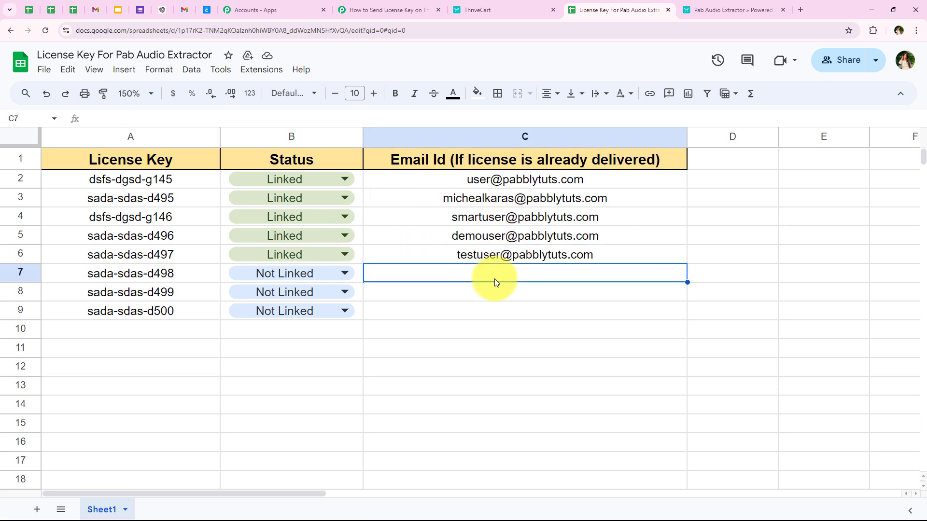
# Return to the Pabbly Connect workflow and review its trigger and three actions again
pyautogui.click(384, 10)
pyautogui.scroll(-3, 131, 335)
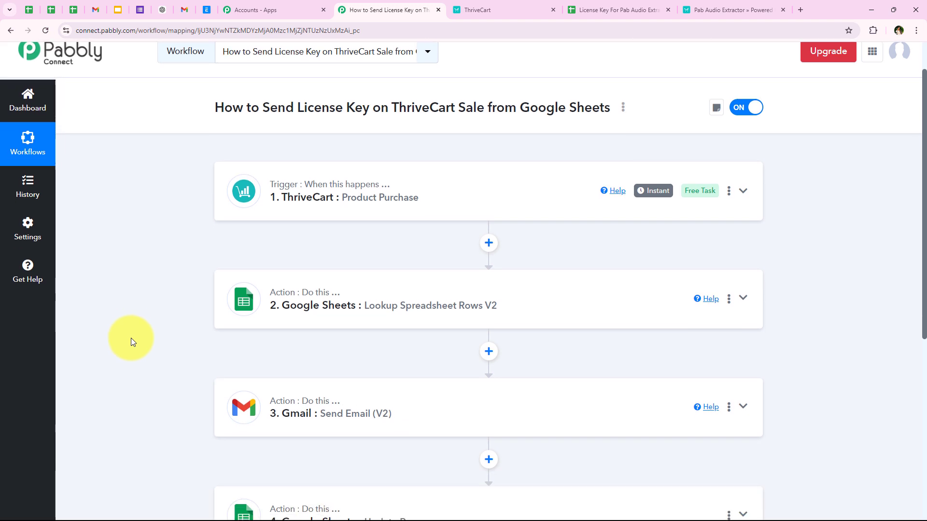
pyautogui.scroll(3, 131, 342)
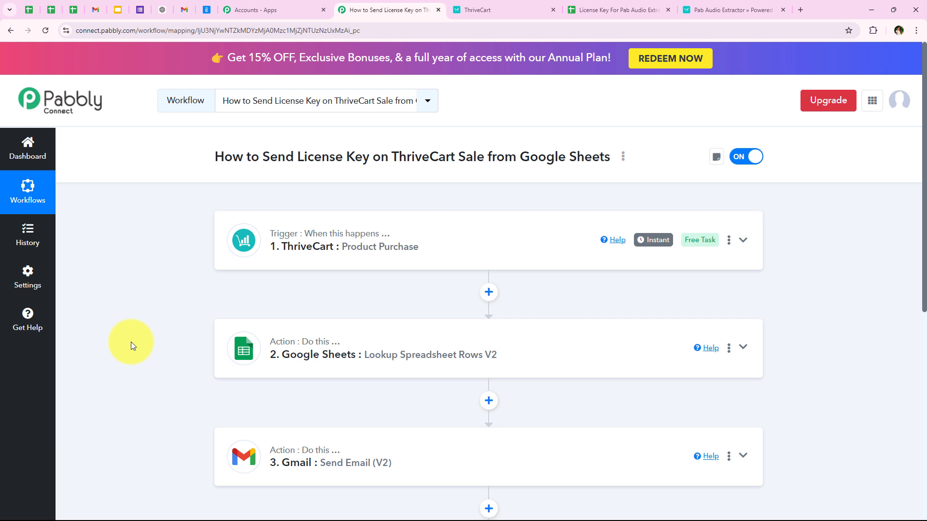
pyautogui.scroll(-3, 131, 342)
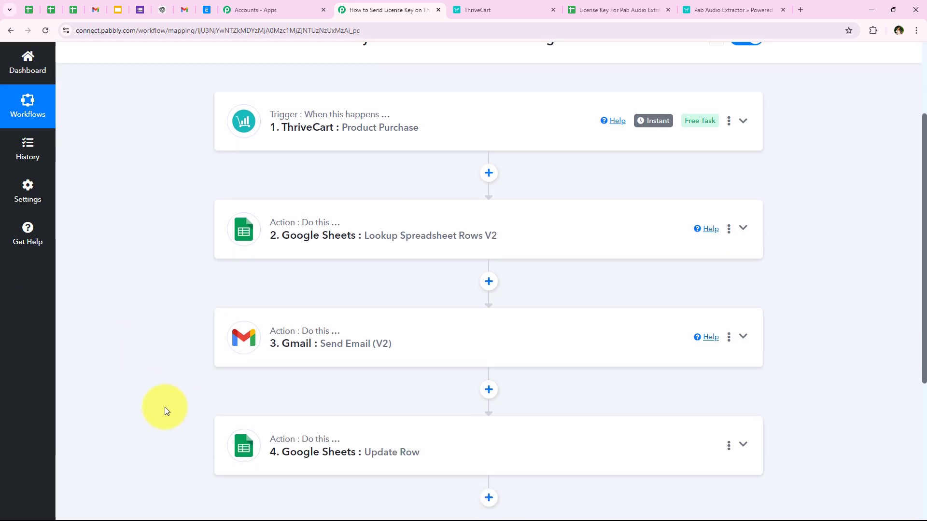
pyautogui.scroll(3, 164, 407)
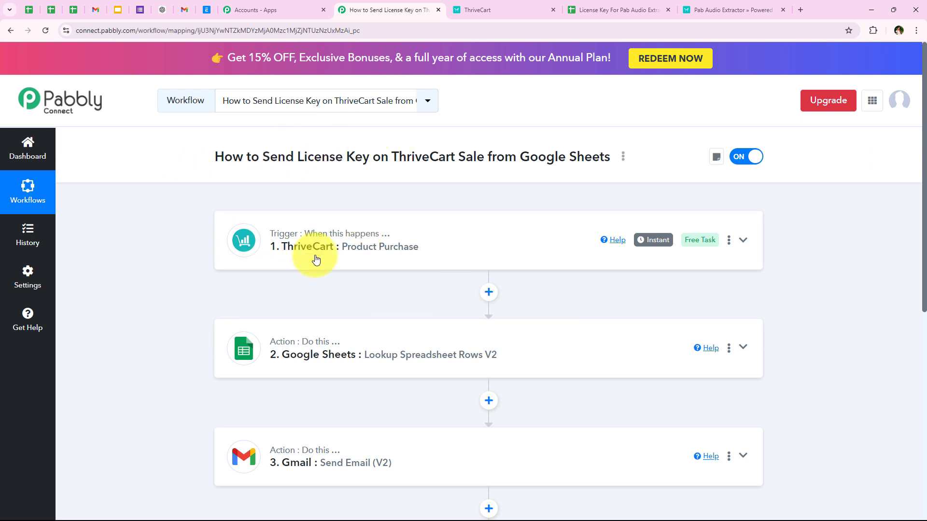
# Revisit the ThriveCart product's checkout URL and the license key in row 7 of the sheet, and return to the Pabbly Connect workflow
pyautogui.click(458, 10)
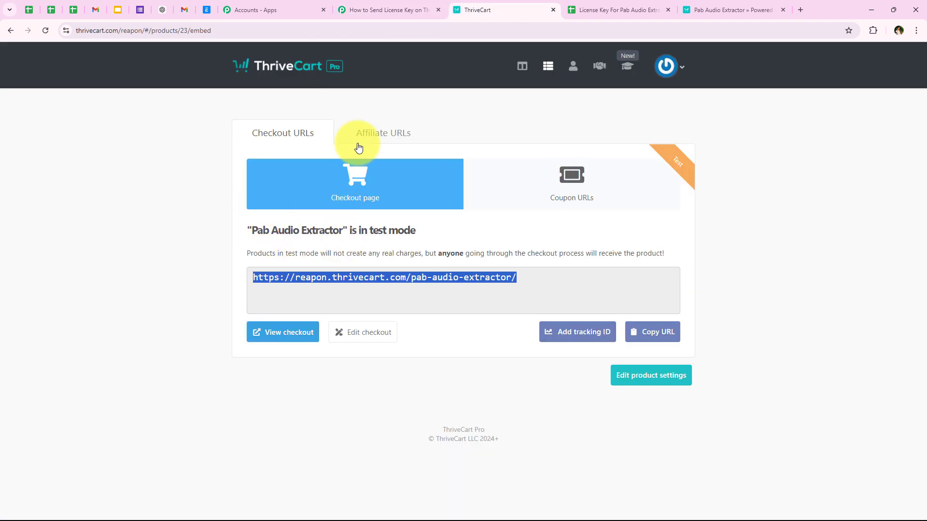
pyautogui.click(383, 9)
pyautogui.click(571, 5)
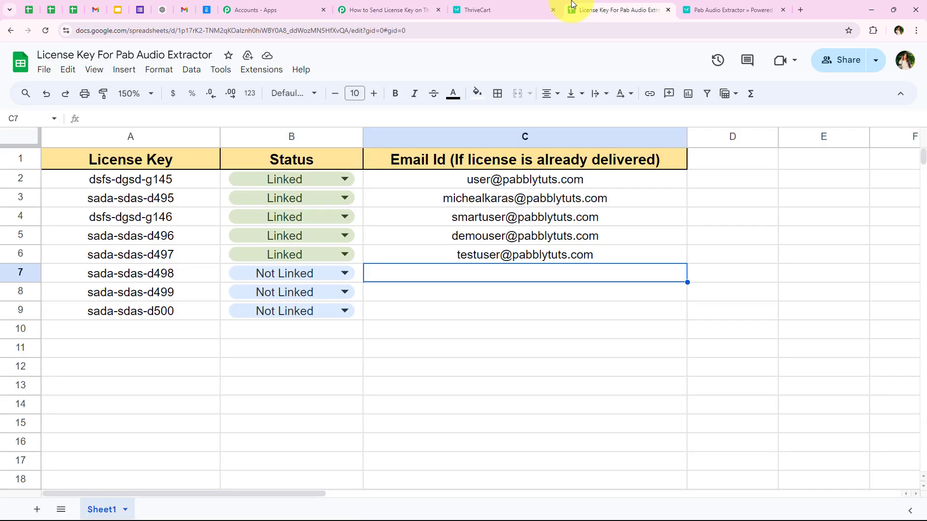
pyautogui.click(186, 268)
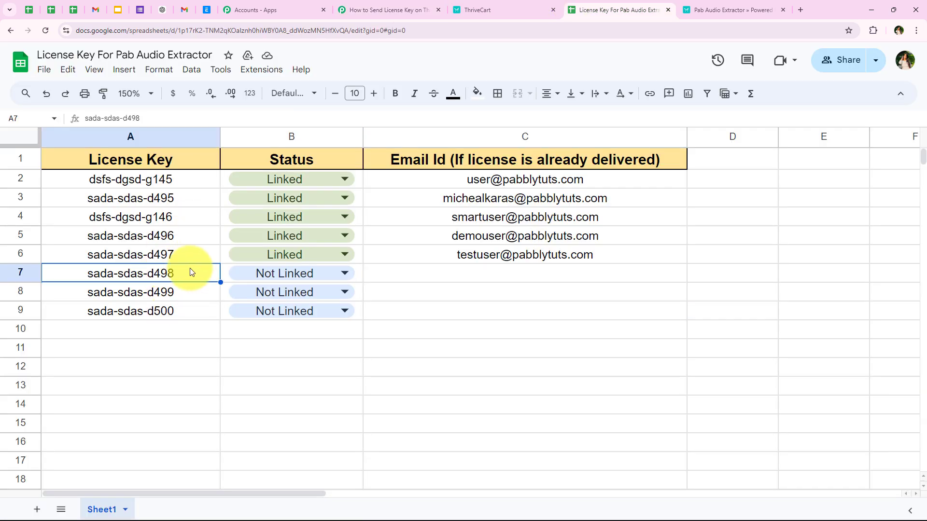
pyautogui.click(376, 10)
pyautogui.scroll(-3, 216, 306)
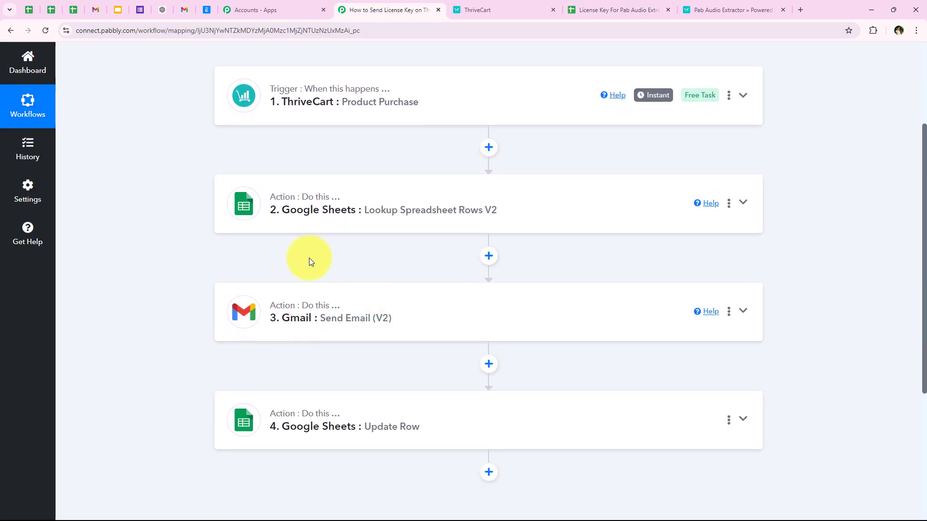
# Check row 7's Status and empty Email Id cell in the license key sheet, and return to the Pabbly Connect workflow
pyautogui.scroll(3, 170, 337)
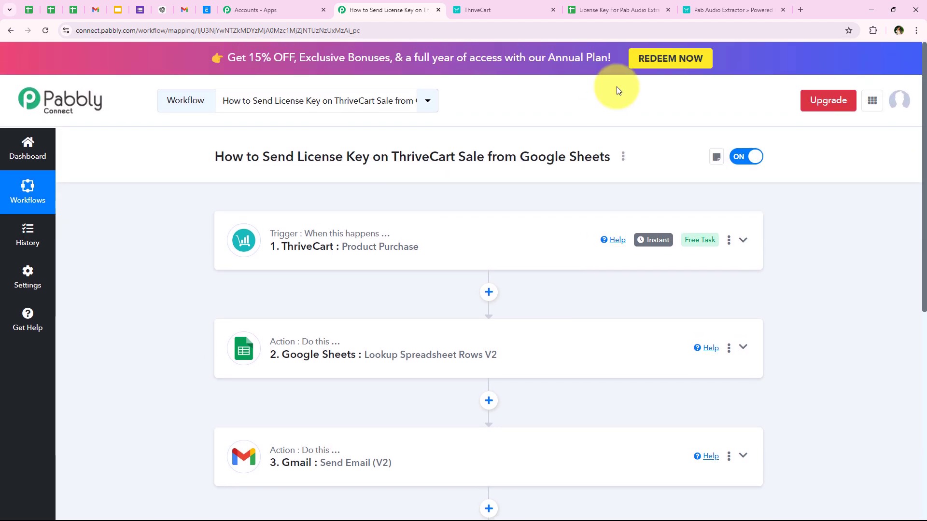
pyautogui.click(636, 6)
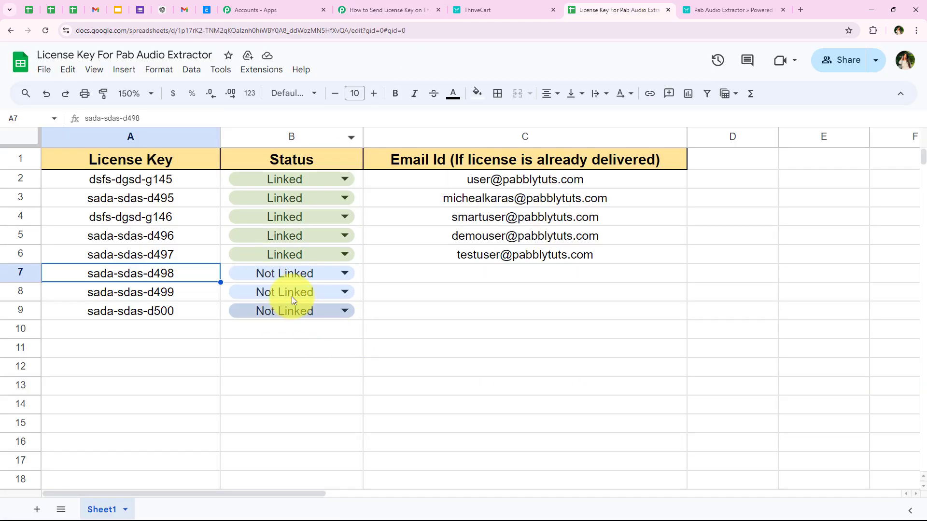
pyautogui.click(457, 270)
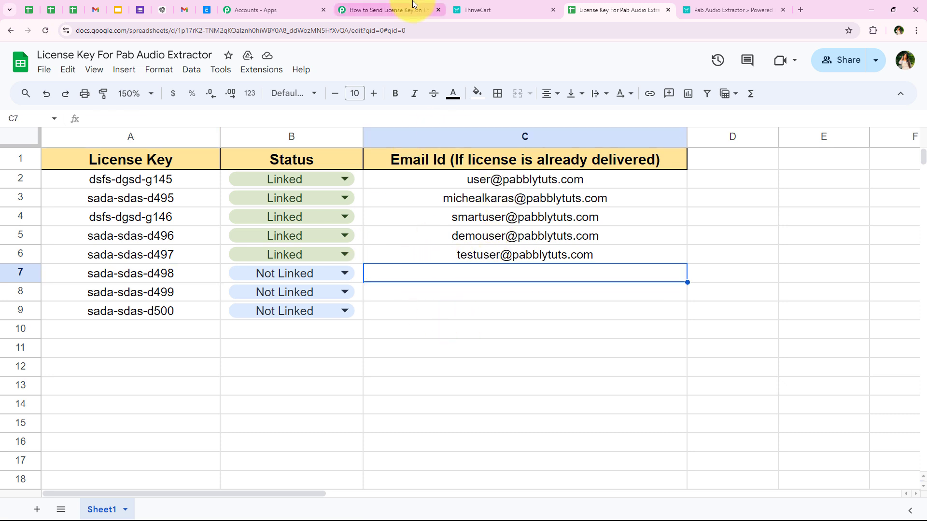
pyautogui.click(383, 10)
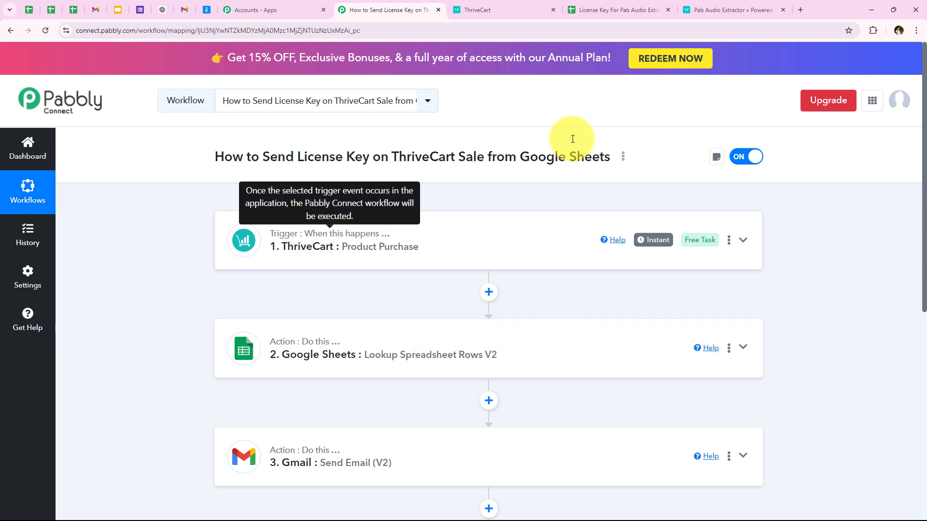
# Switch to Gmail and review the license key in both delivered Pab Audio Extractor emails, starting with the older one
pyautogui.click(183, 9)
pyautogui.click(212, 94)
pyautogui.click(400, 181)
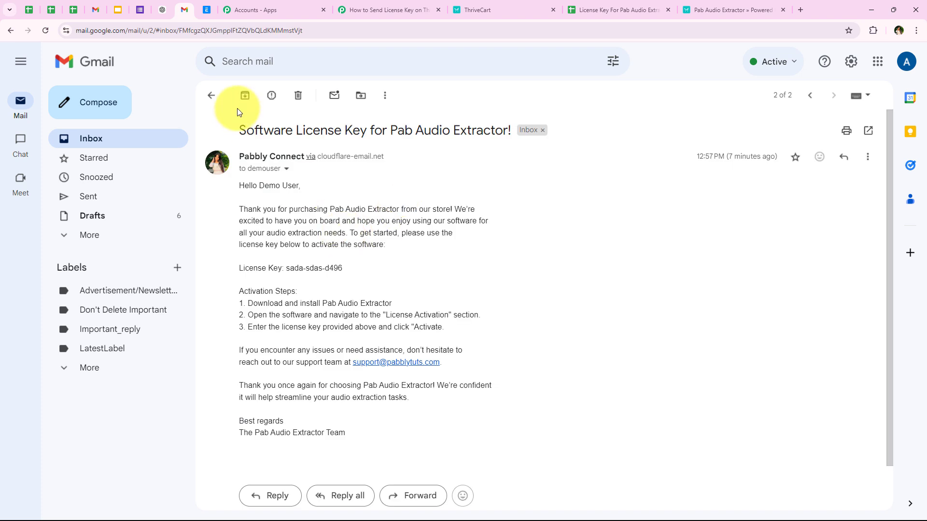
pyautogui.click(211, 96)
pyautogui.click(328, 155)
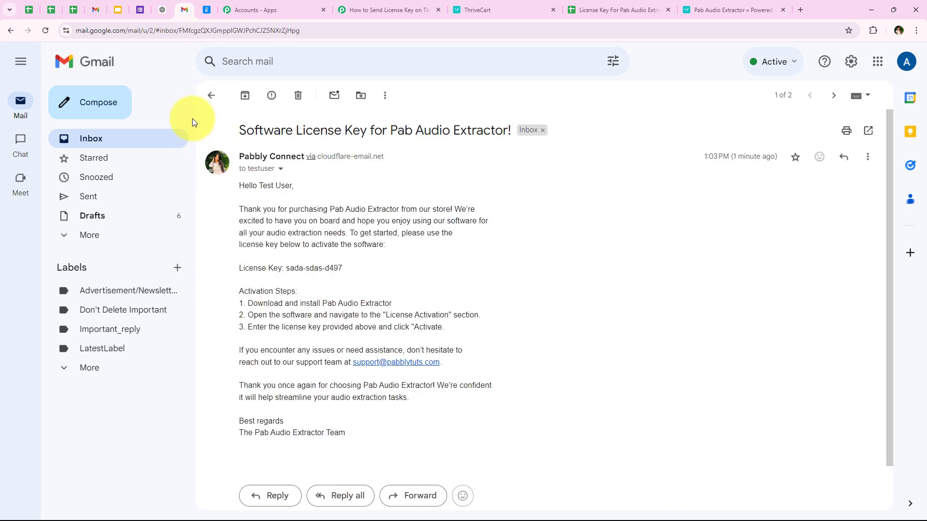
pyautogui.click(211, 95)
# Switch to the license key sheet and compare the Status and Email Id entries of rows 5 and 6 with the delivered emails
pyautogui.click(611, 10)
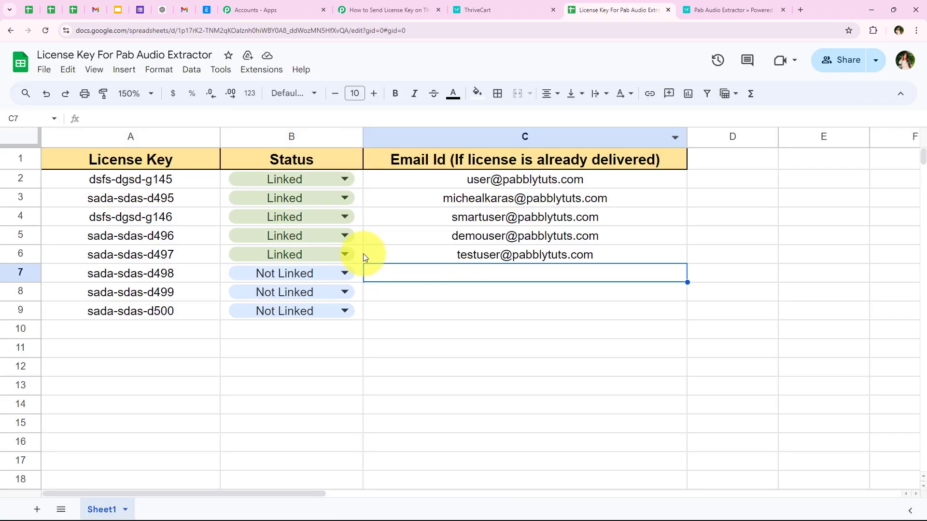
pyautogui.click(268, 259)
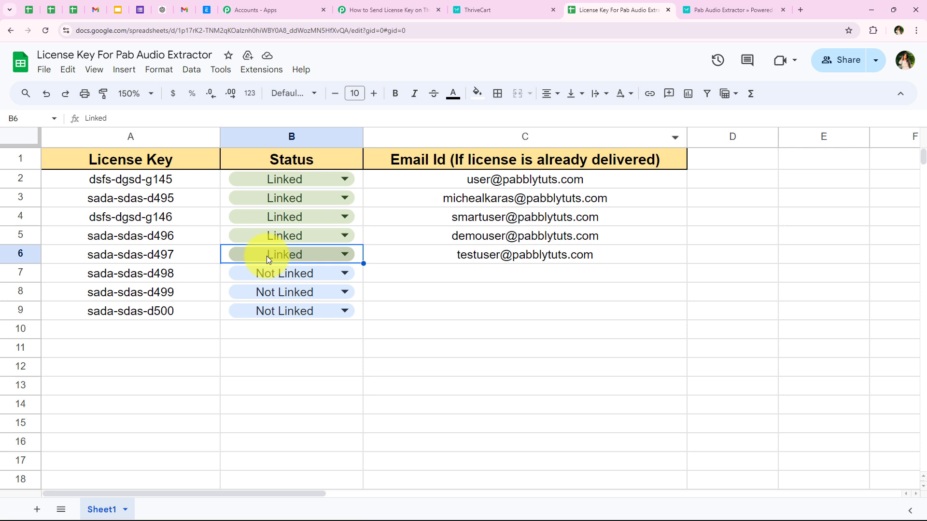
pyautogui.click(425, 242)
pyautogui.click(407, 266)
pyautogui.click(411, 256)
pyautogui.click(416, 237)
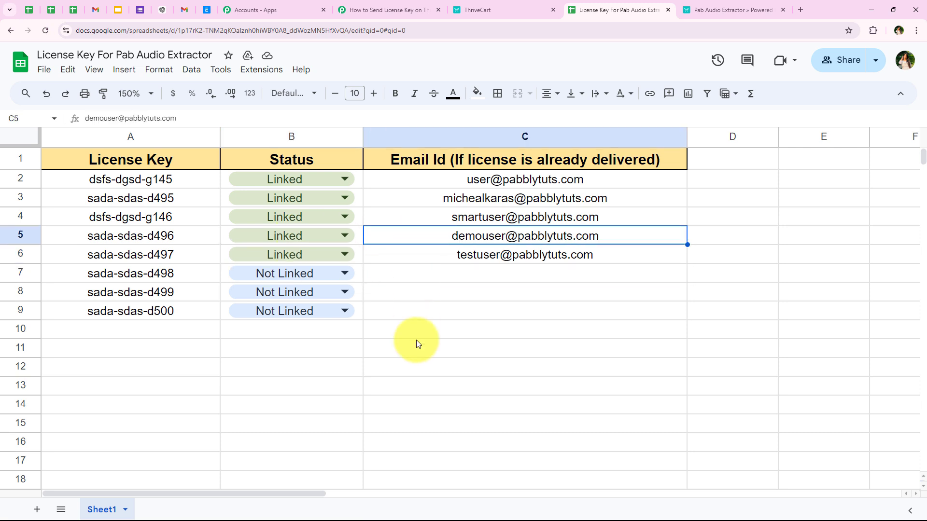
pyautogui.click(414, 333)
# Return to the Pabbly Connect workflow and look over its trigger and action steps once more
pyautogui.click(387, 10)
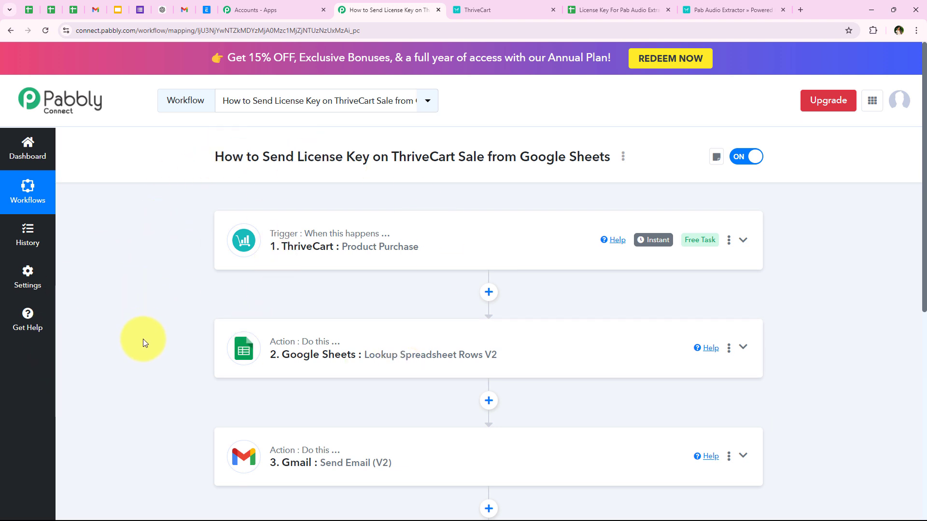
pyautogui.scroll(-2, 145, 357)
pyautogui.scroll(2, 146, 367)
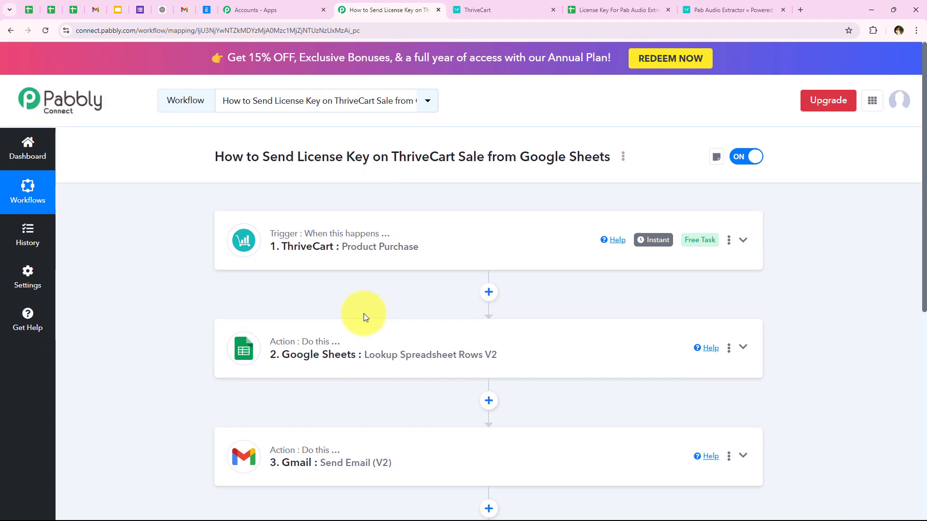